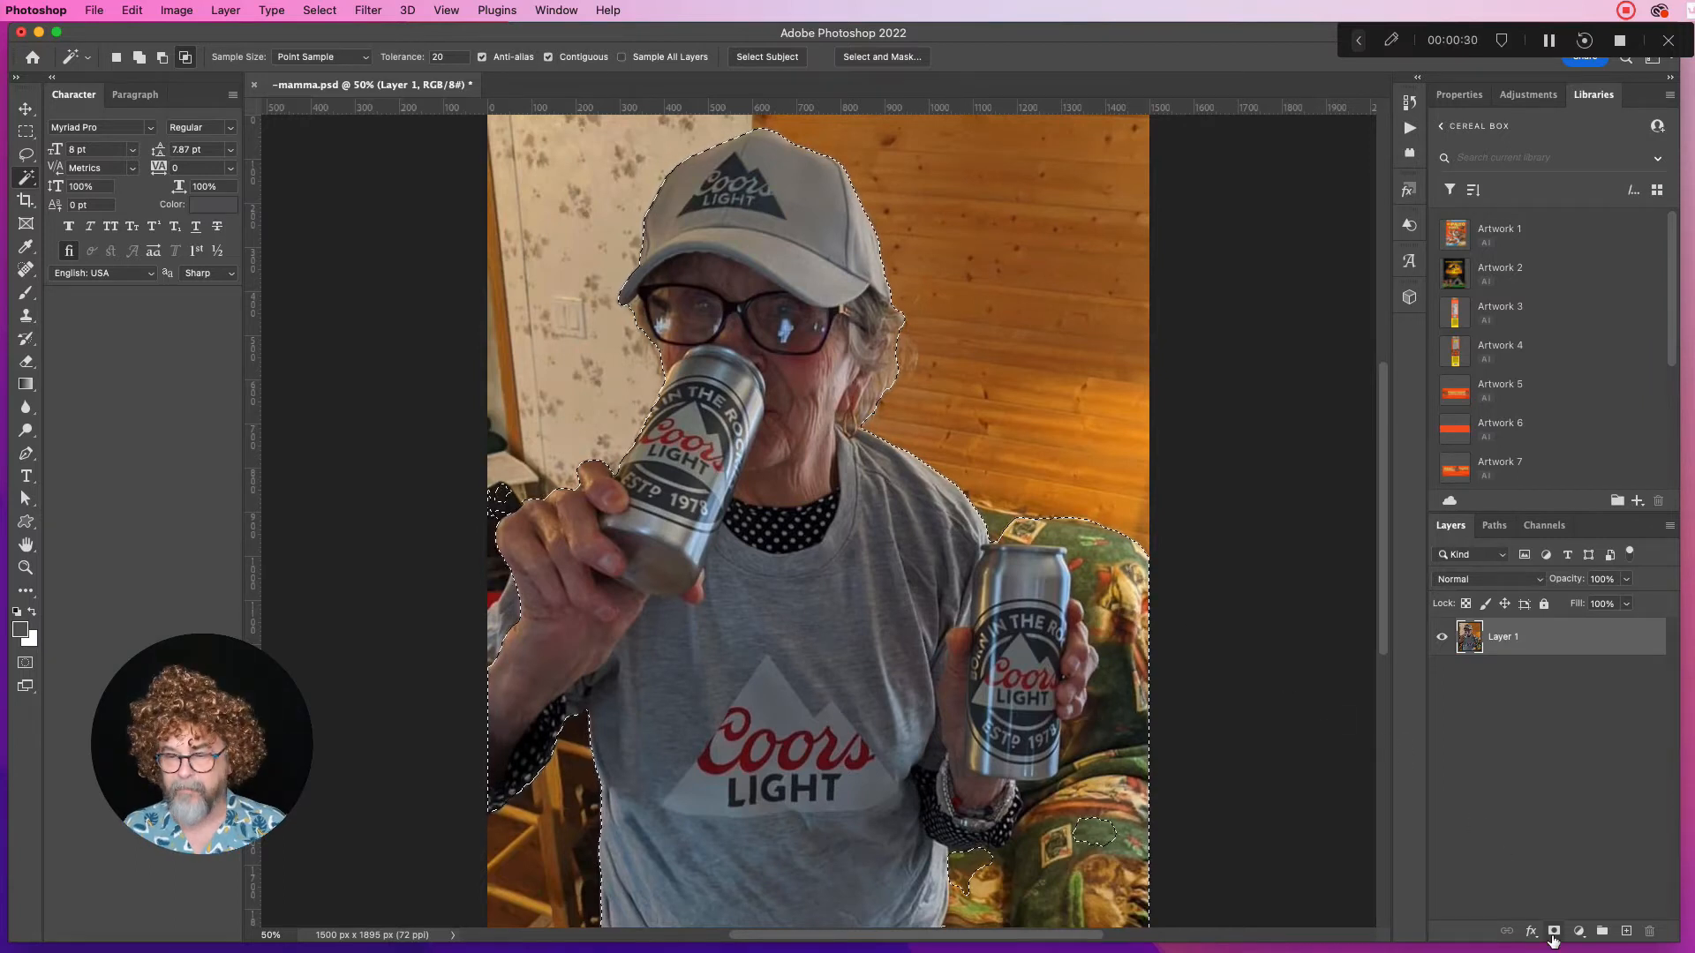
Mask Layer 1 with the active selection and open the mask in Select and Mask with the Brush tool set to subtract
left_click(1554, 933)
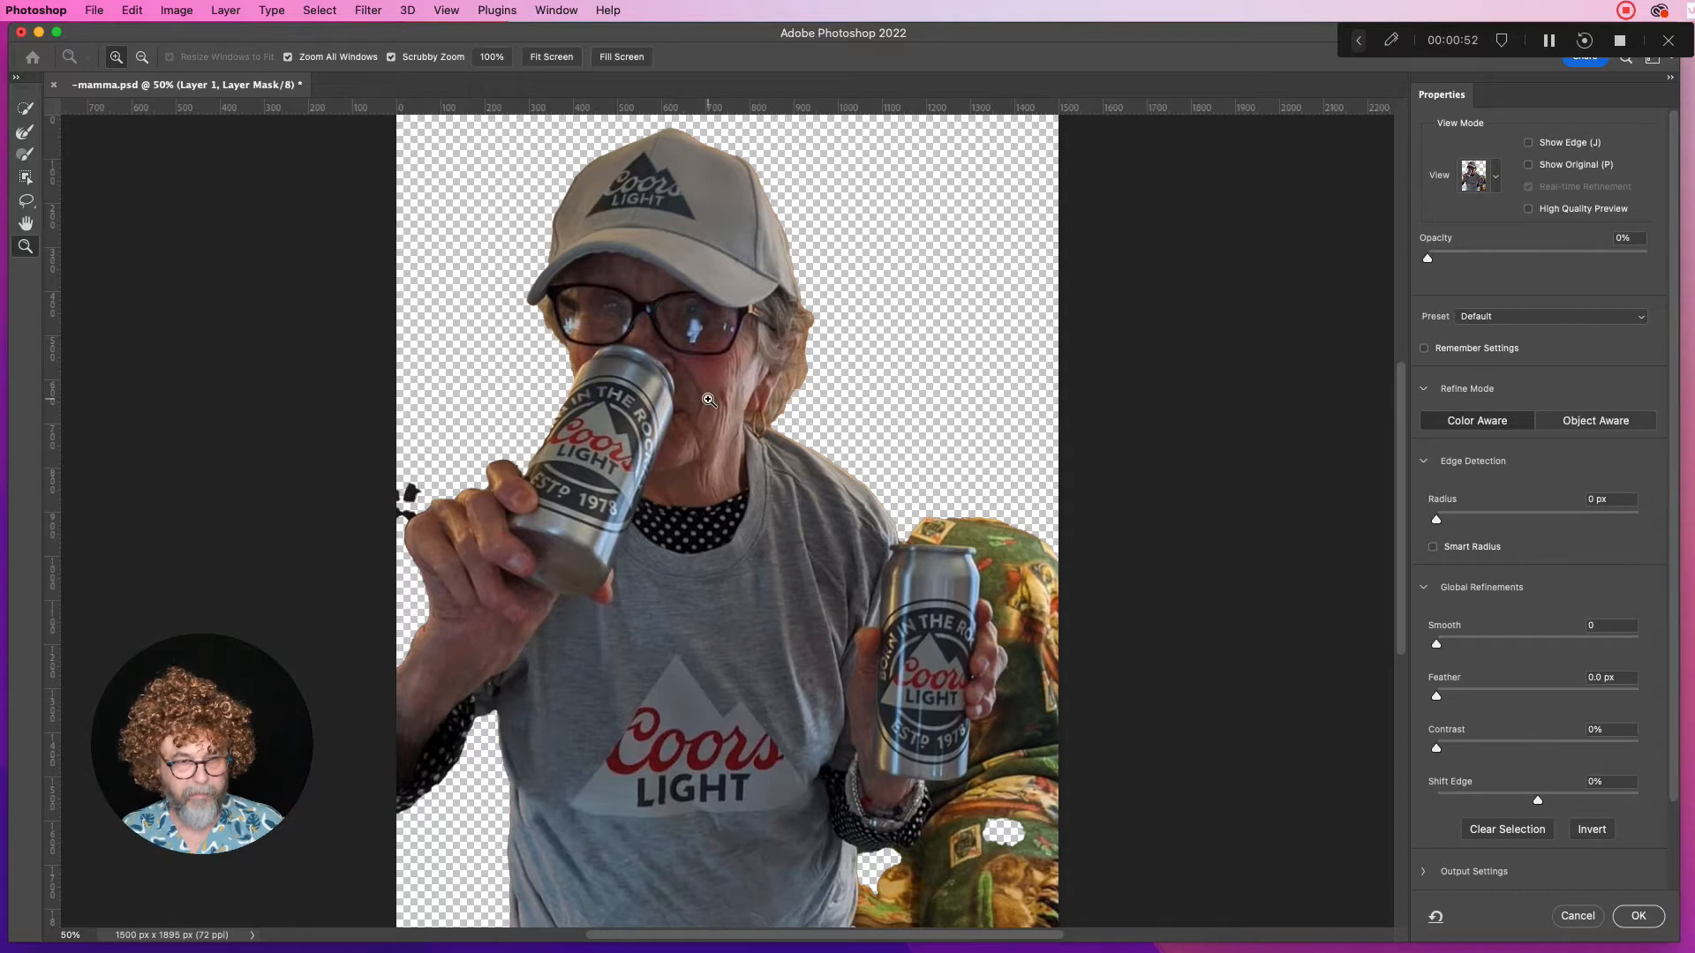
left_click(24, 157)
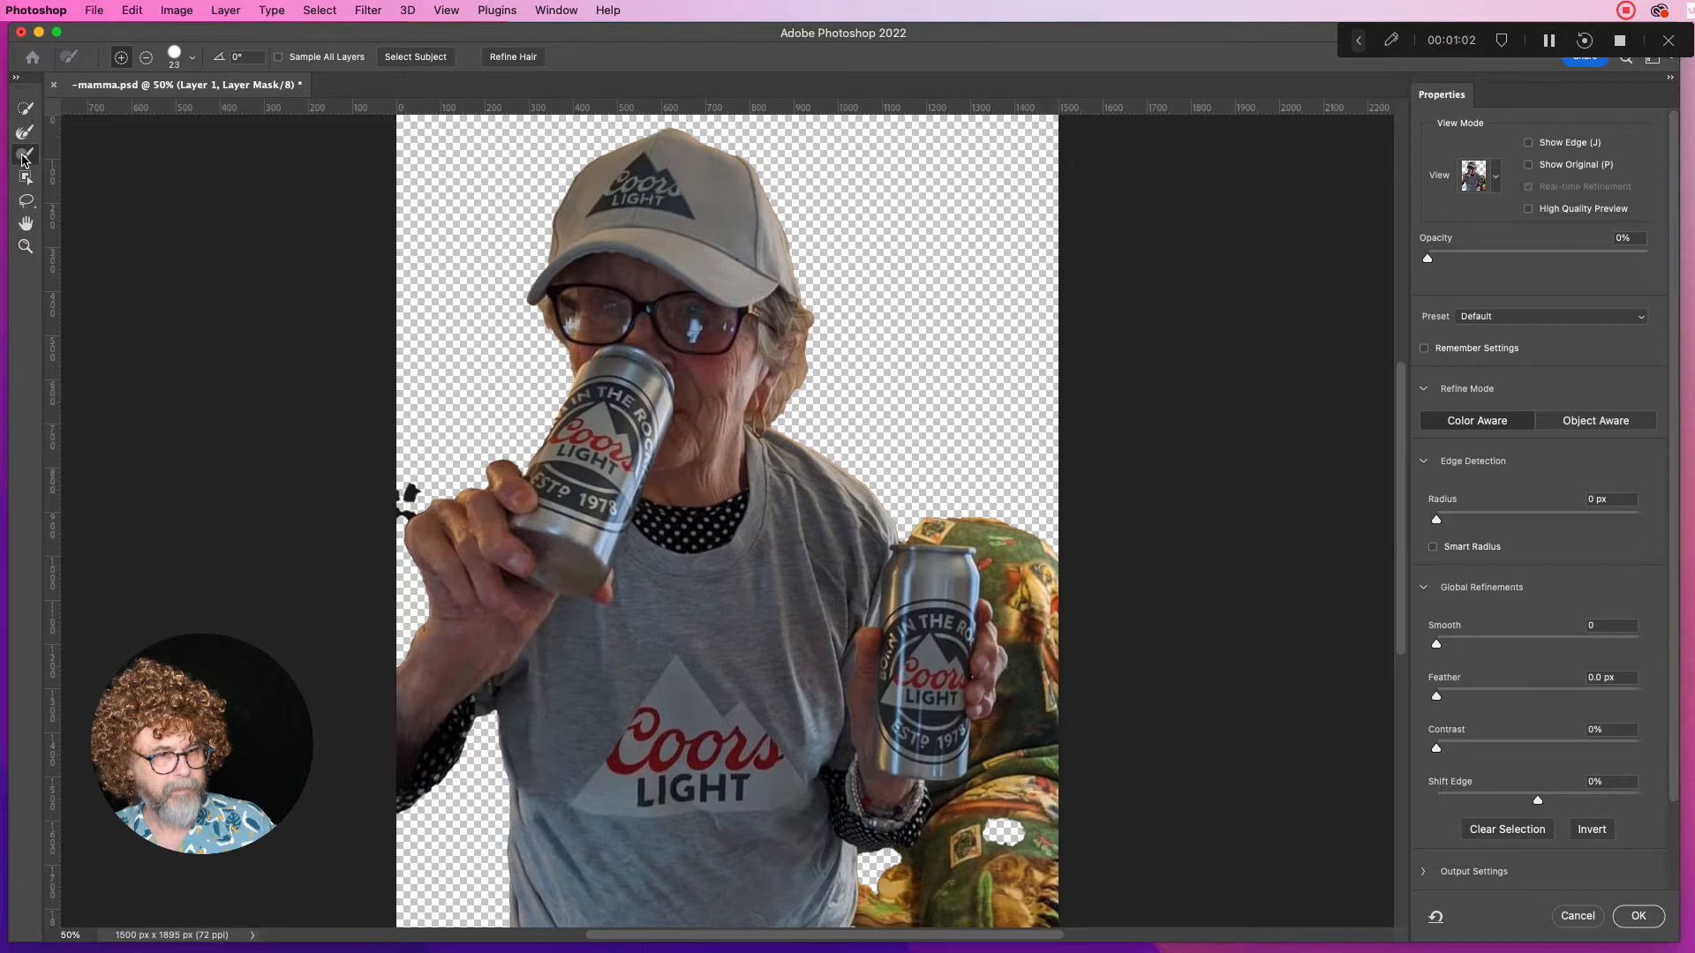
left_click(147, 64)
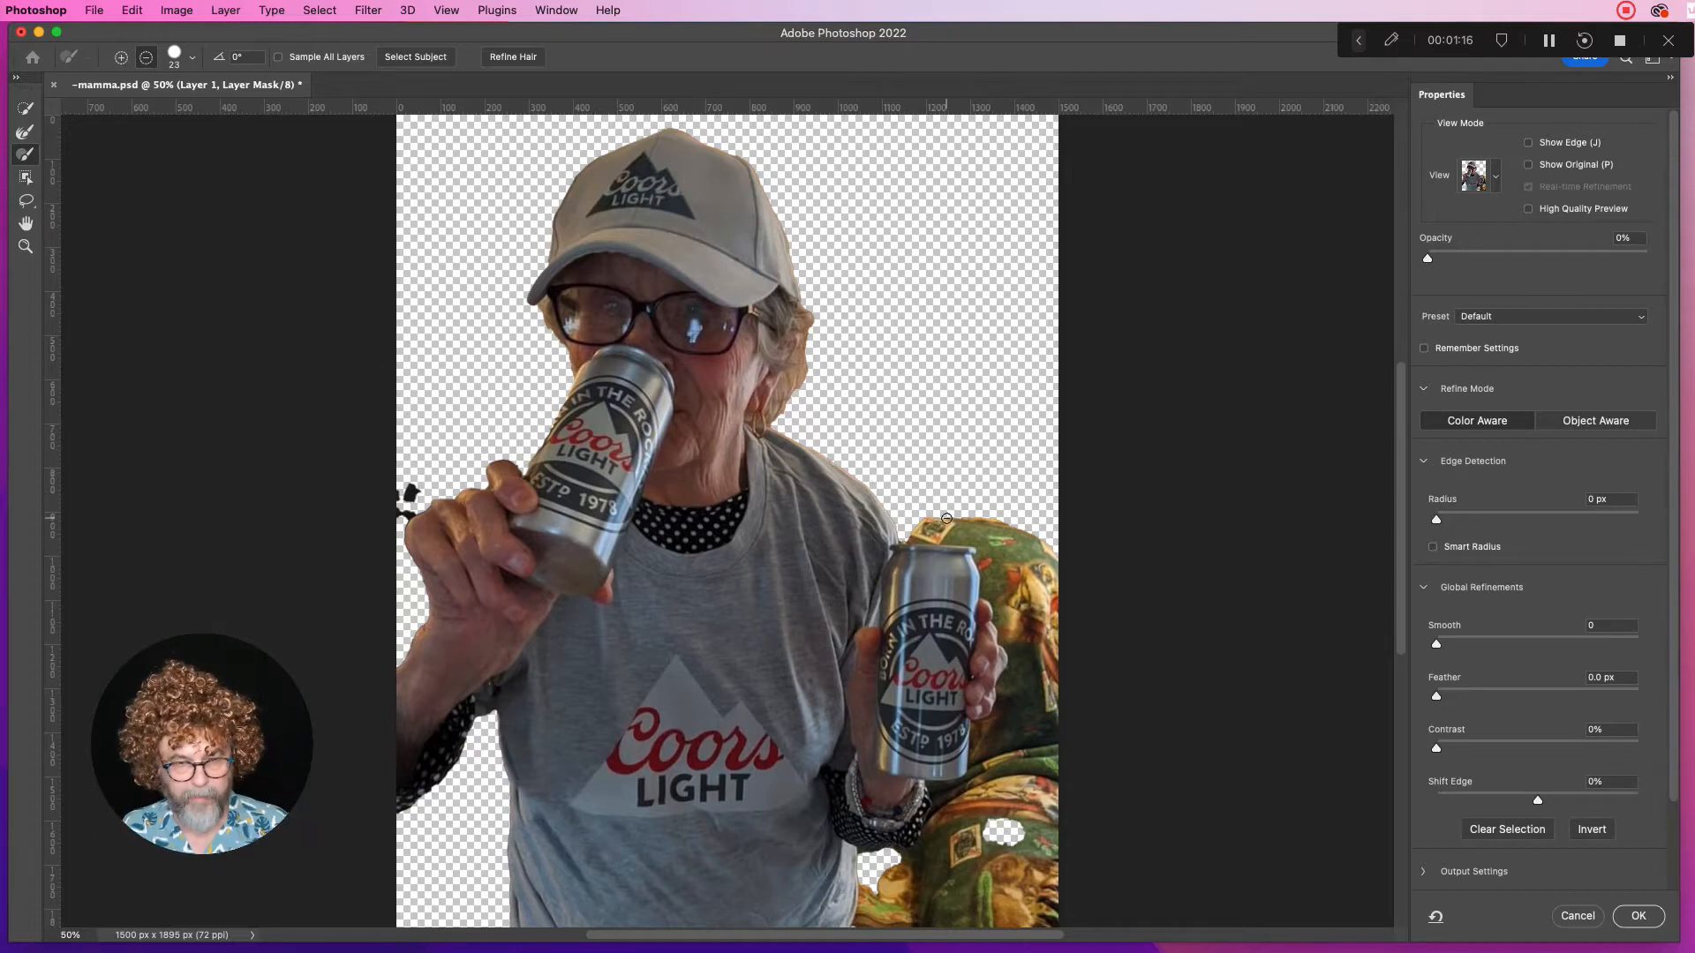
Subtract the couch around the lowered can and the black fragments beside the raised hand from the mask with a 67 px brush
left_click(177, 57)
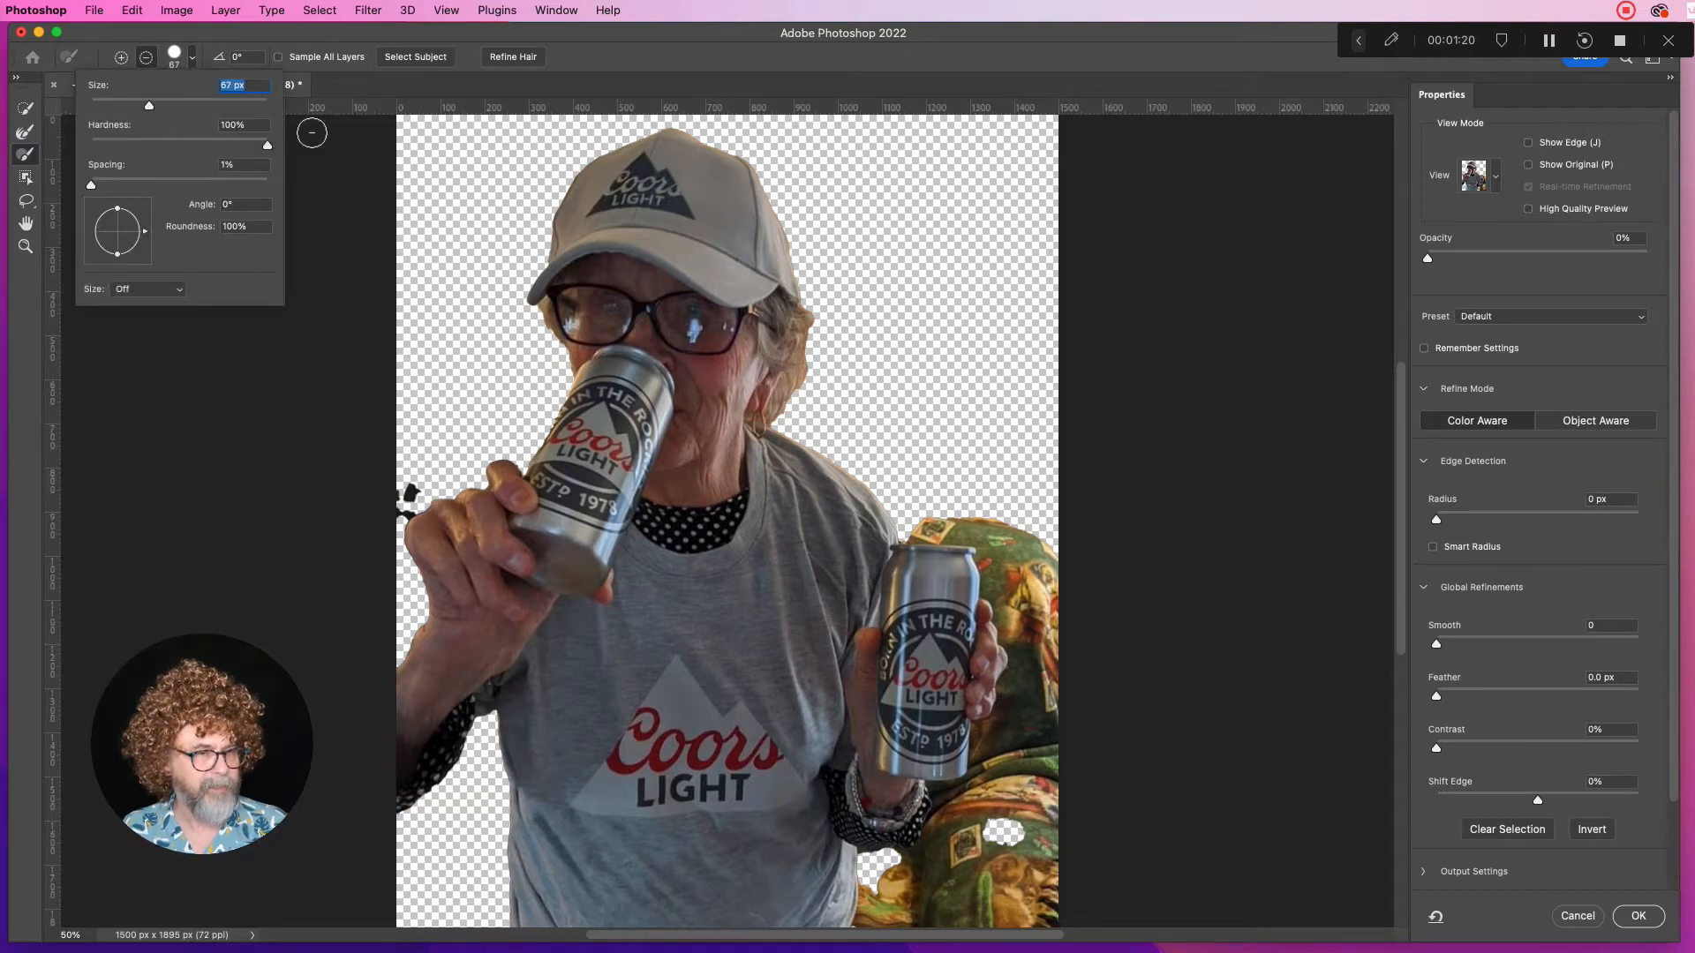
left_click(1047, 560)
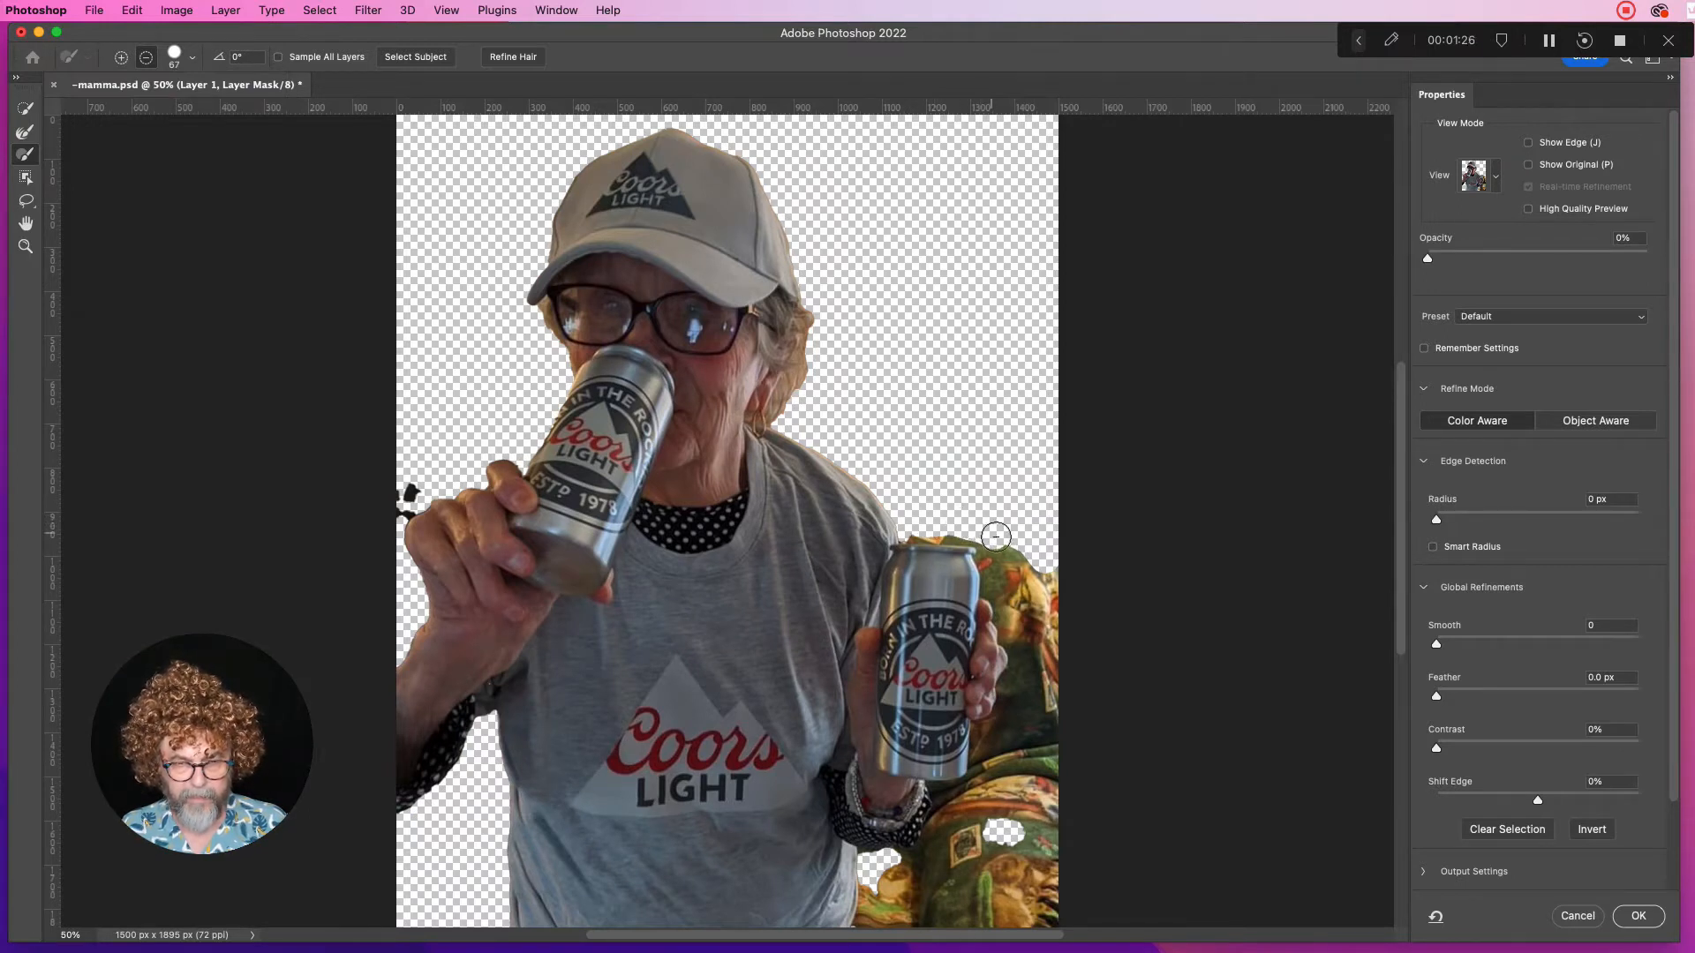
mouse_move(1047, 603)
left_mouse_down()
mouse_move(1041, 791)
mouse_move(1036, 617)
mouse_move(1001, 554)
mouse_move(1026, 588)
mouse_move(1021, 746)
mouse_move(944, 848)
mouse_move(873, 887)
mouse_move(867, 922)
mouse_move(1056, 915)
mouse_move(1052, 787)
mouse_move(903, 901)
mouse_move(1031, 890)
mouse_move(1029, 821)
mouse_move(985, 867)
mouse_move(871, 875)
mouse_move(926, 854)
mouse_move(991, 790)
mouse_move(1029, 657)
mouse_move(991, 522)
mouse_move(916, 528)
left_mouse_up()
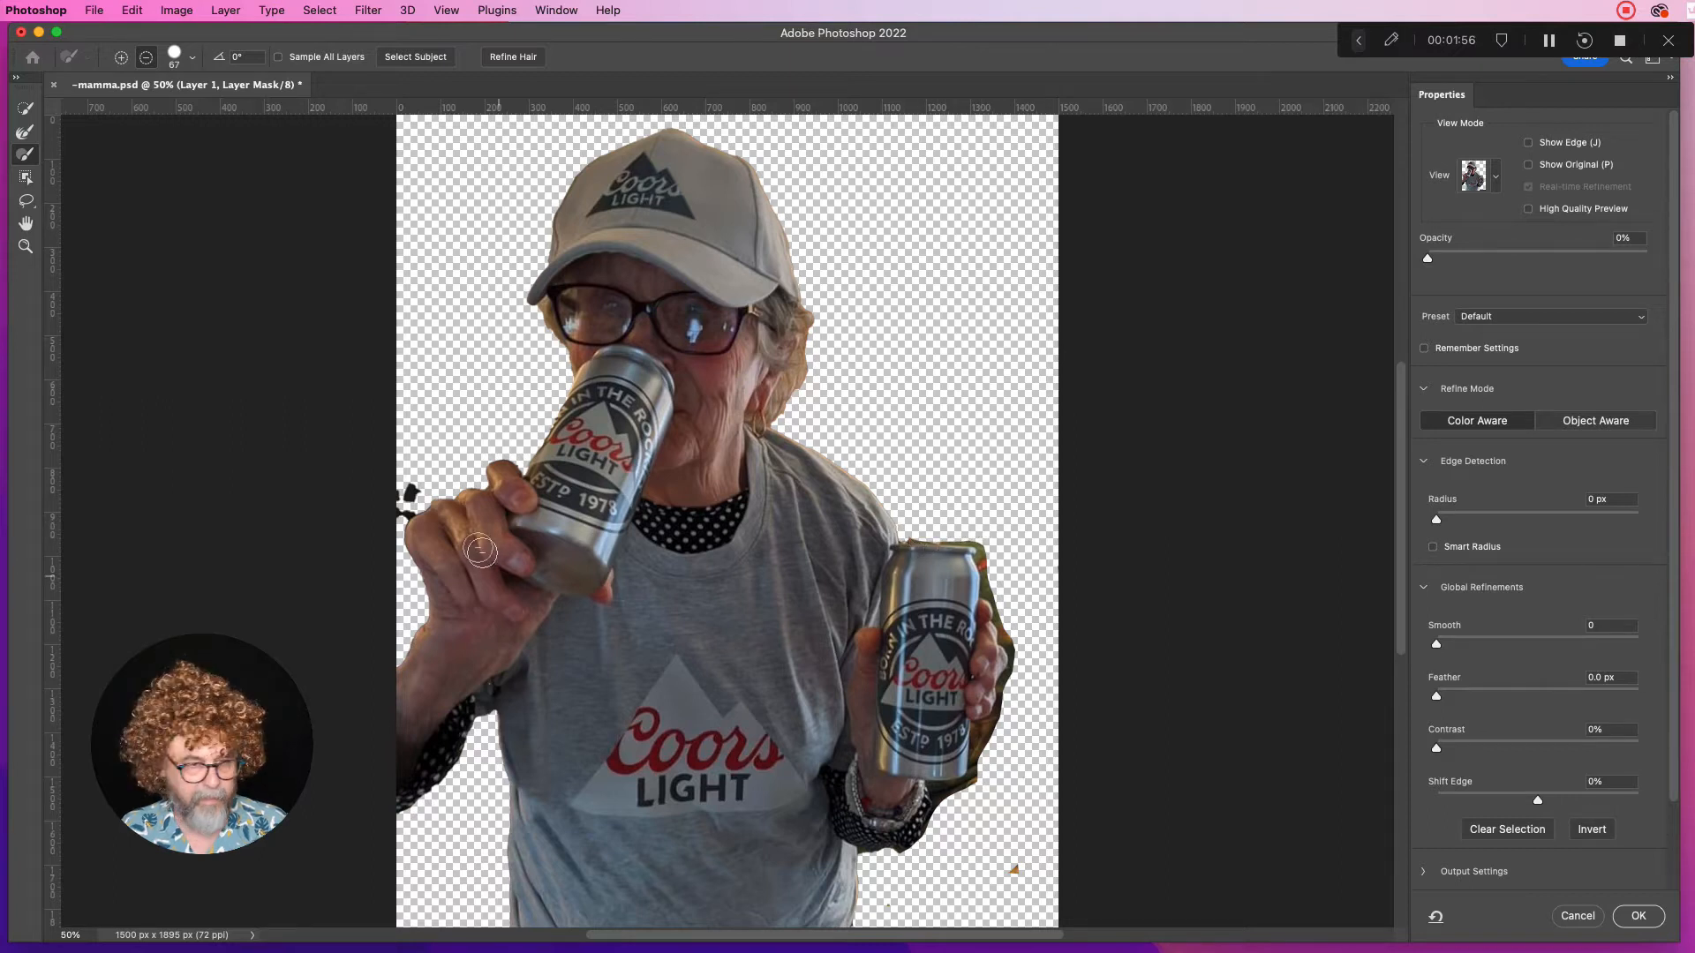
left_click_drag(411, 483, 404, 498)
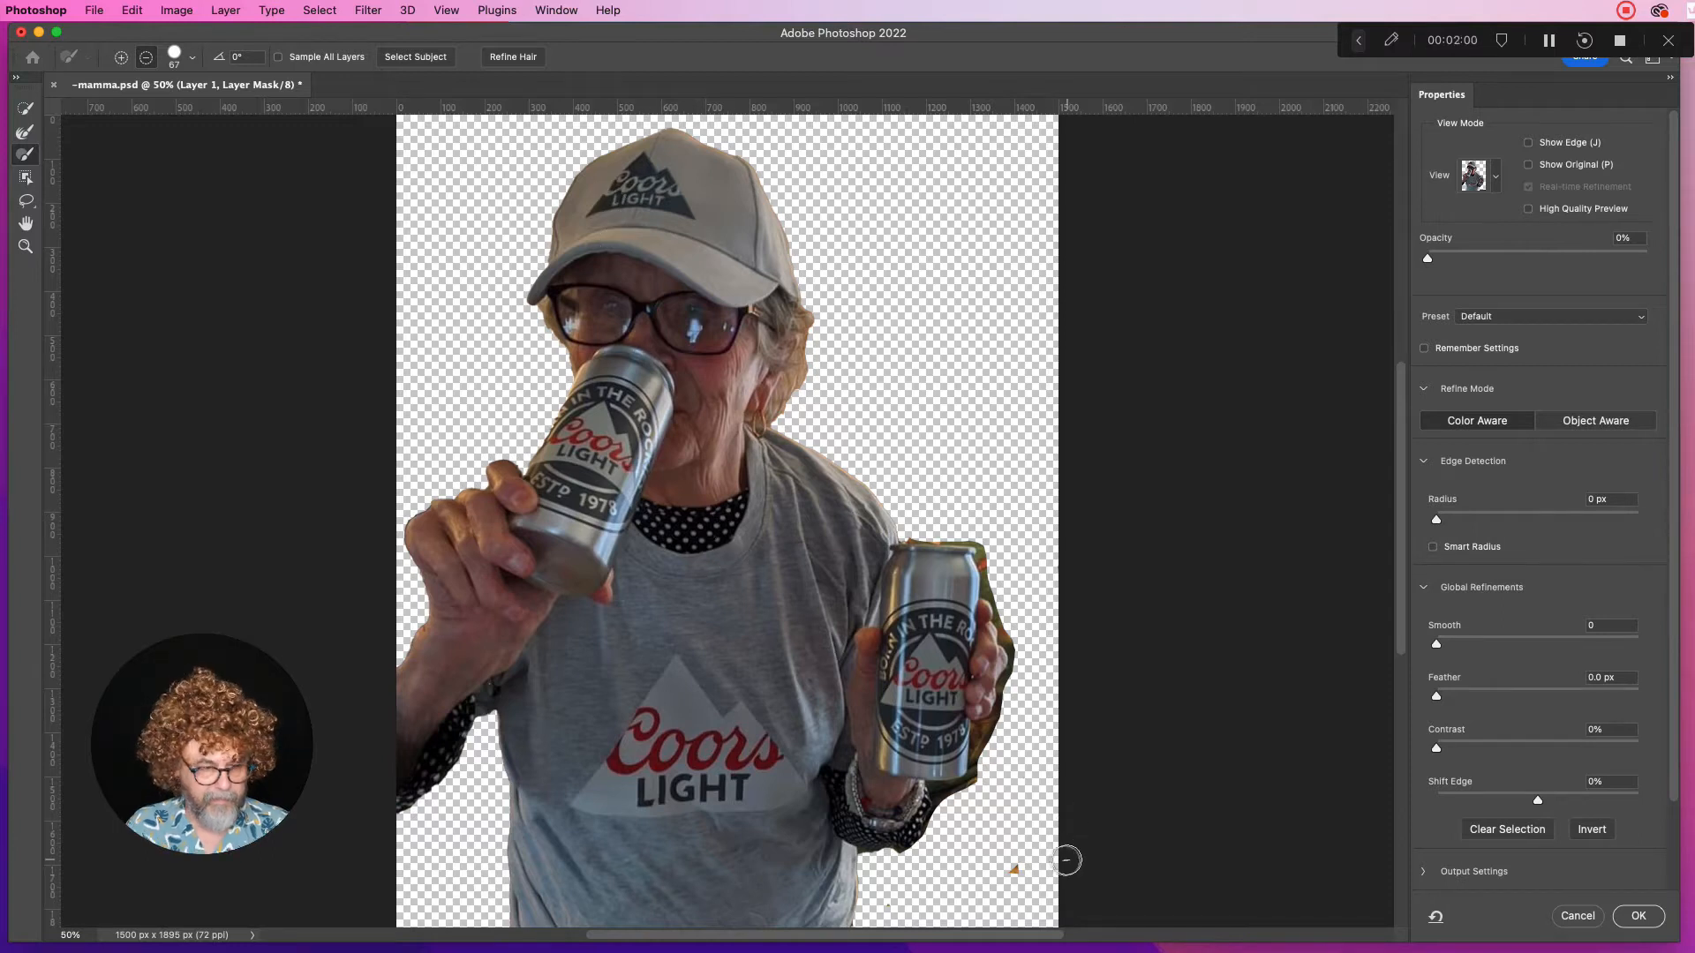
Trim the leftover background around the lower half of the lowered can, the fingers and the dotted sleeve with a 19 px subtracting brush
left_click(27, 250)
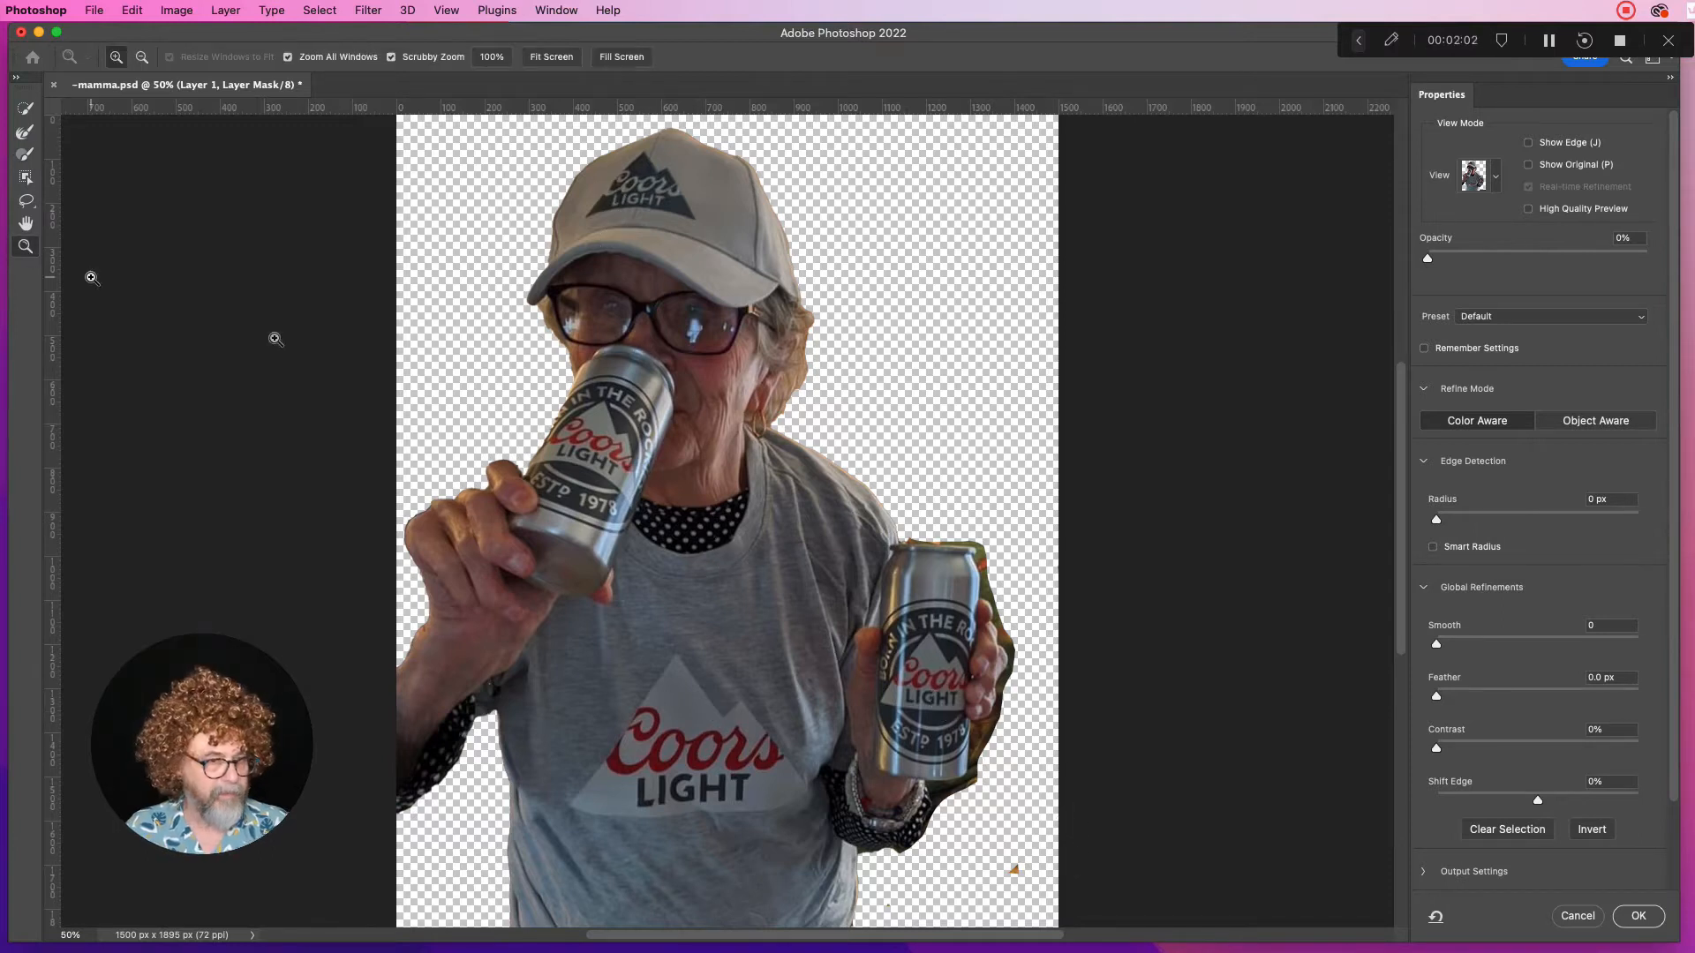
left_click(1004, 757)
left_click(985, 753)
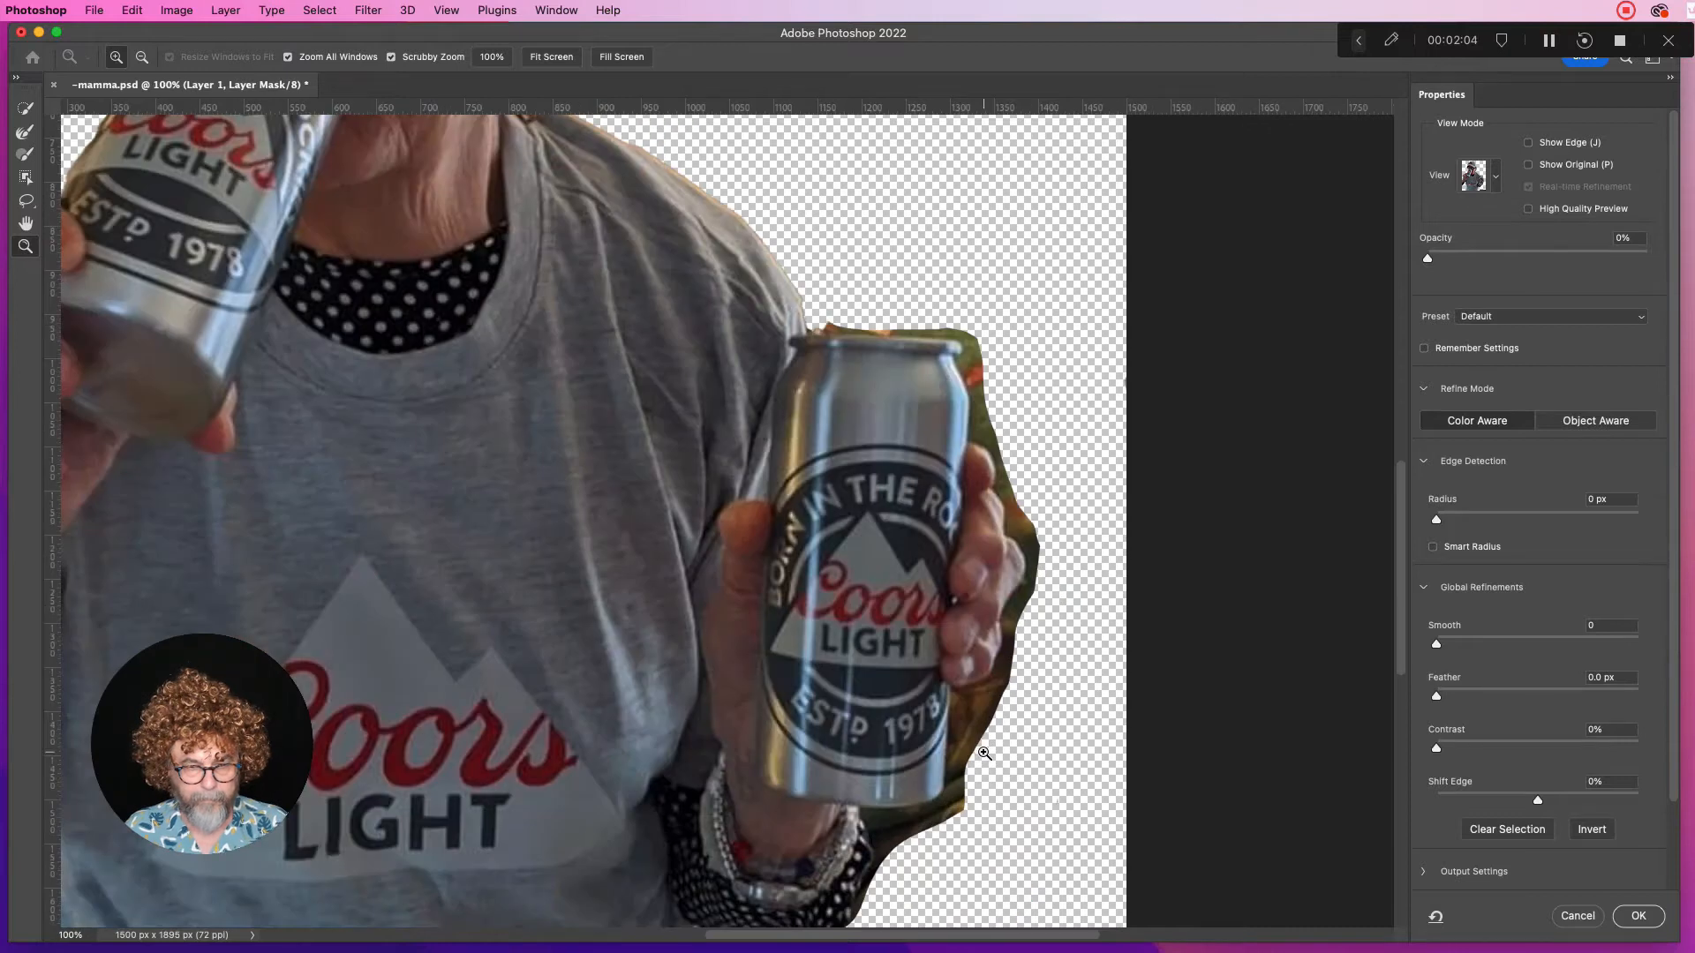
left_click(1053, 777)
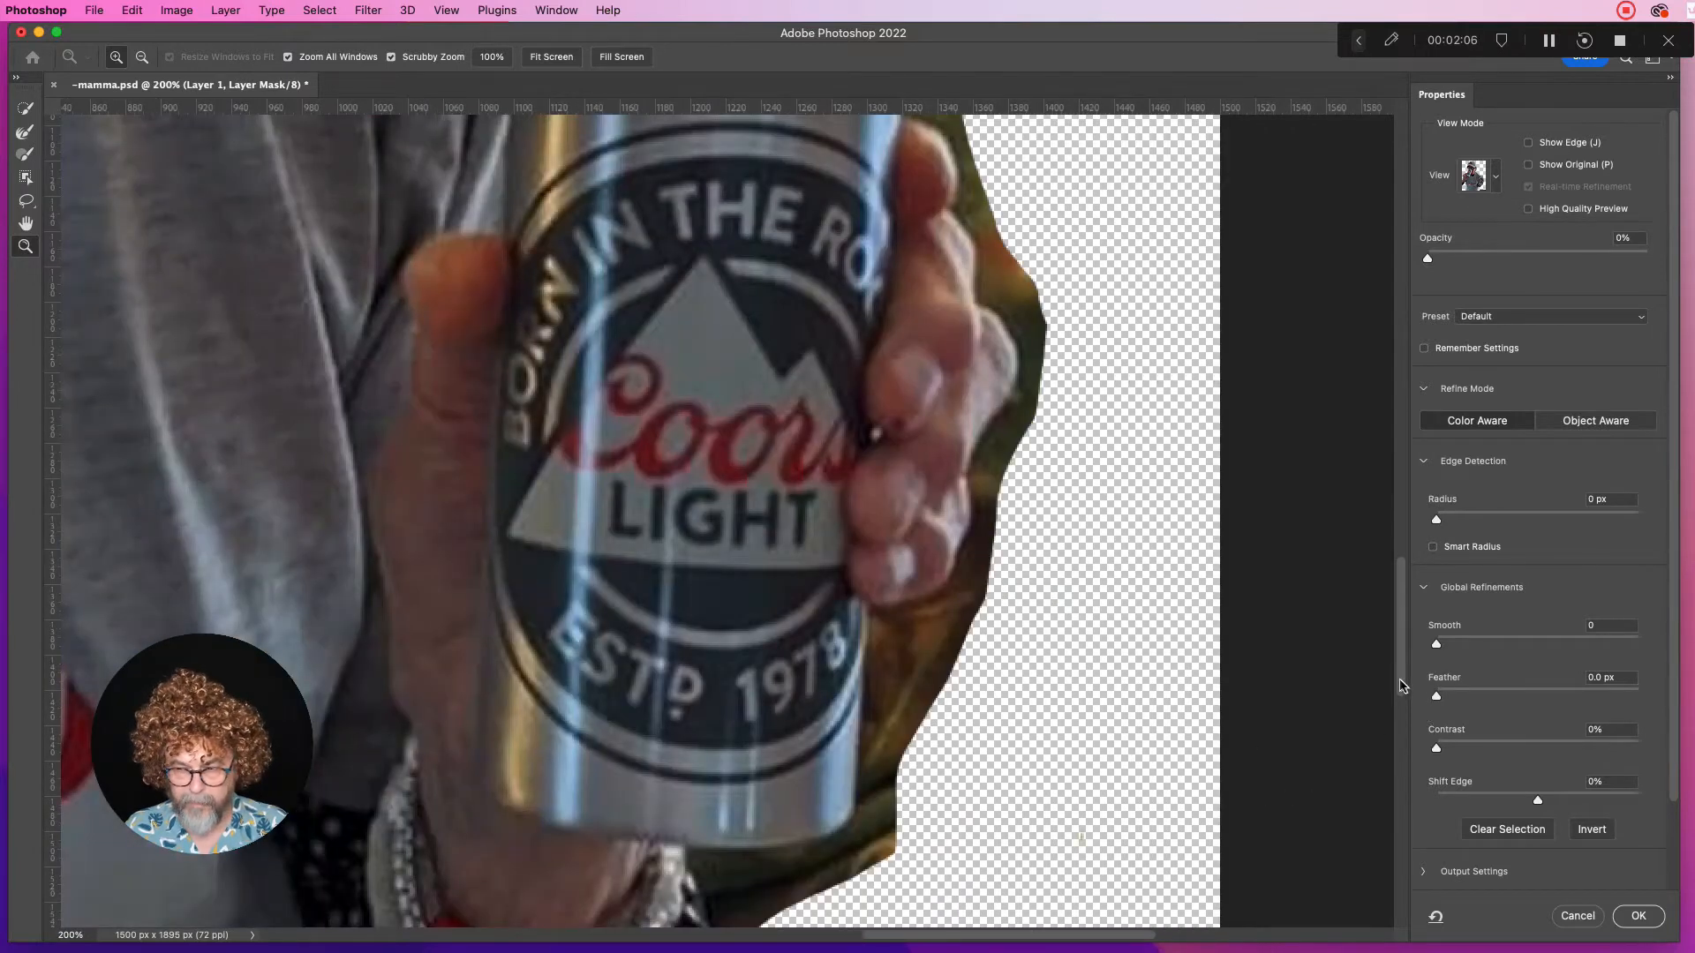
scroll(1402, 686, "down", 3)
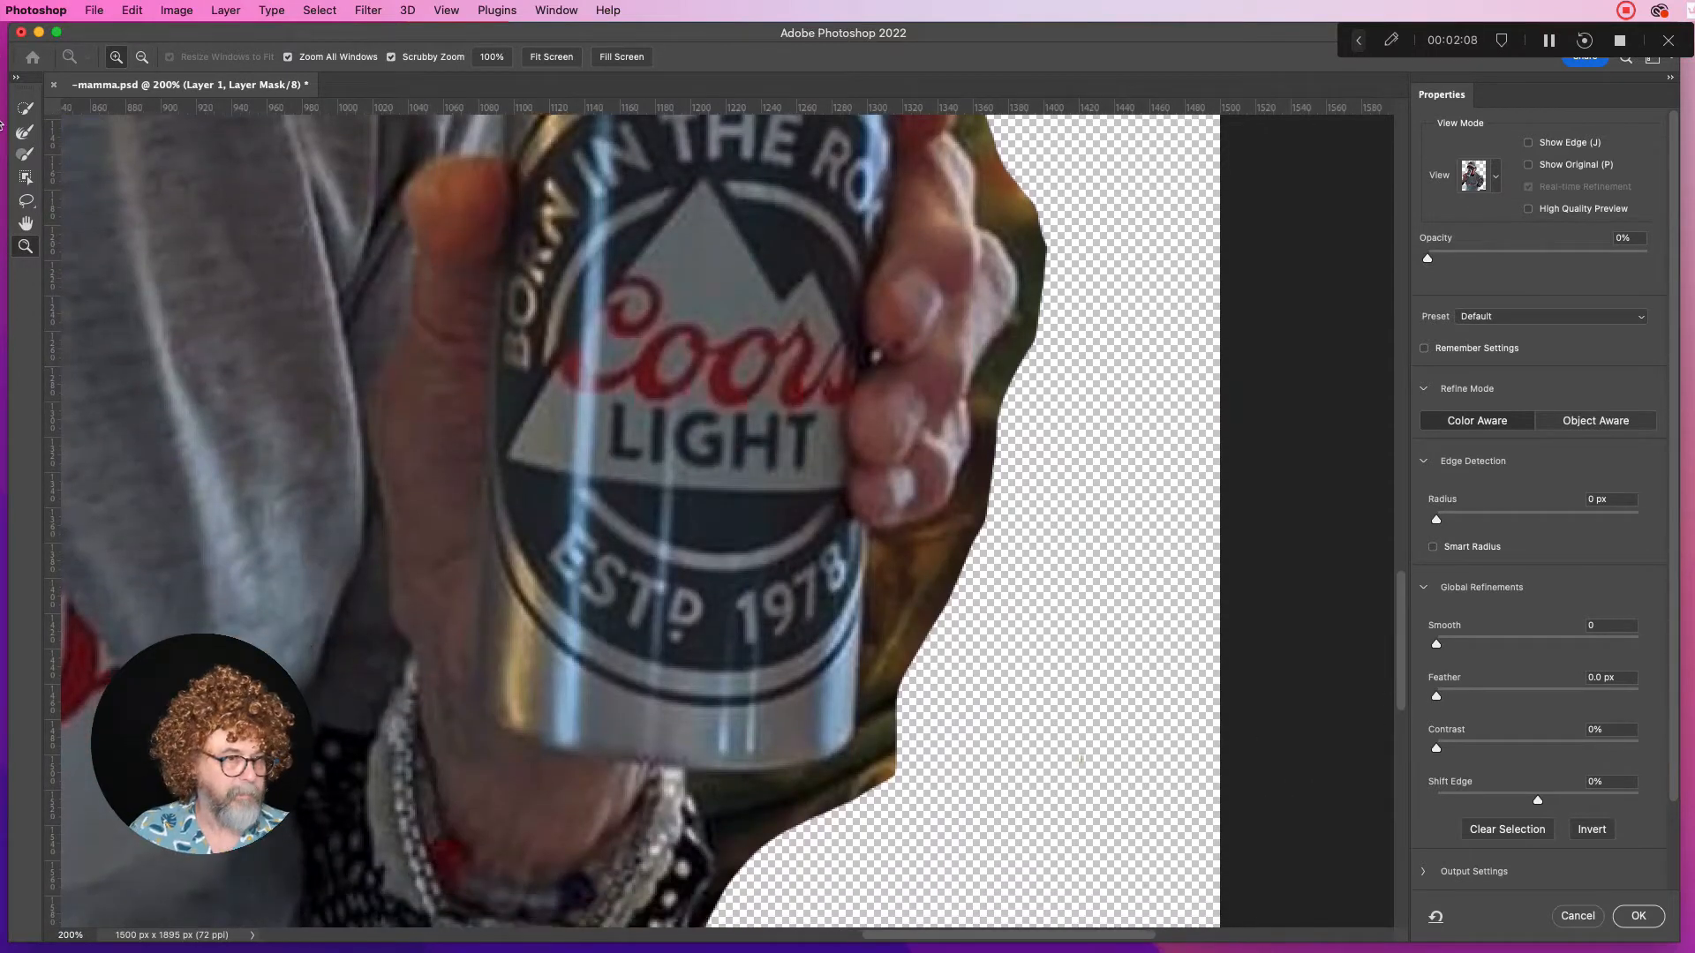
left_click(24, 157)
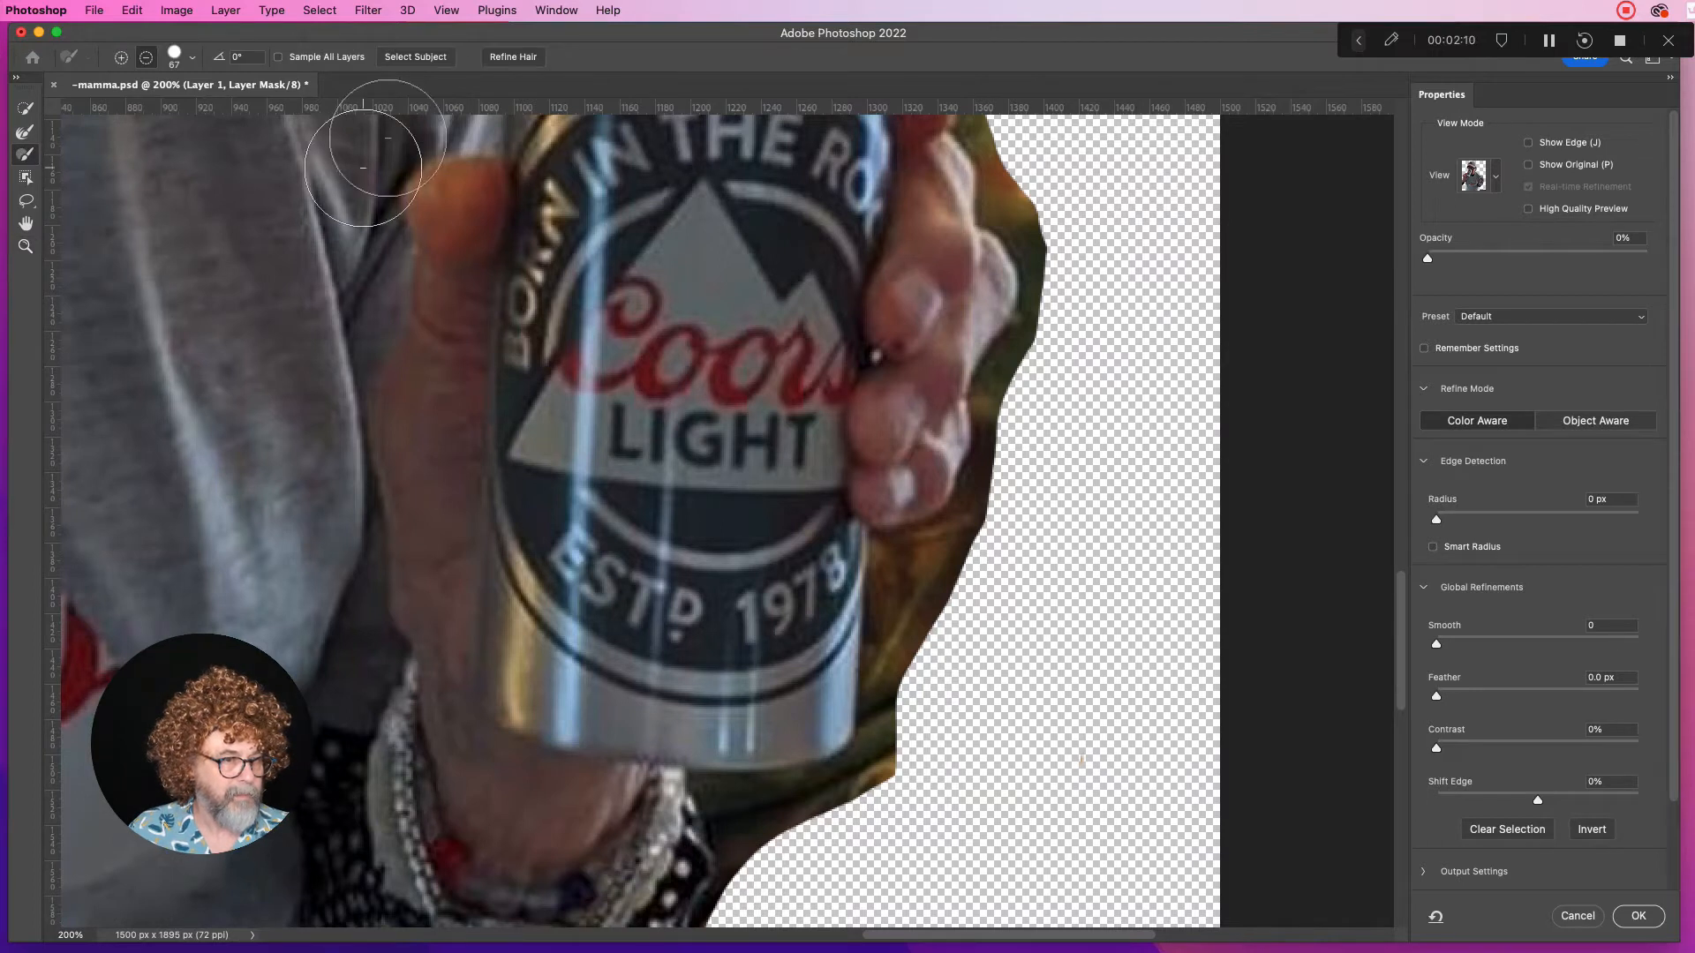
left_click(174, 58)
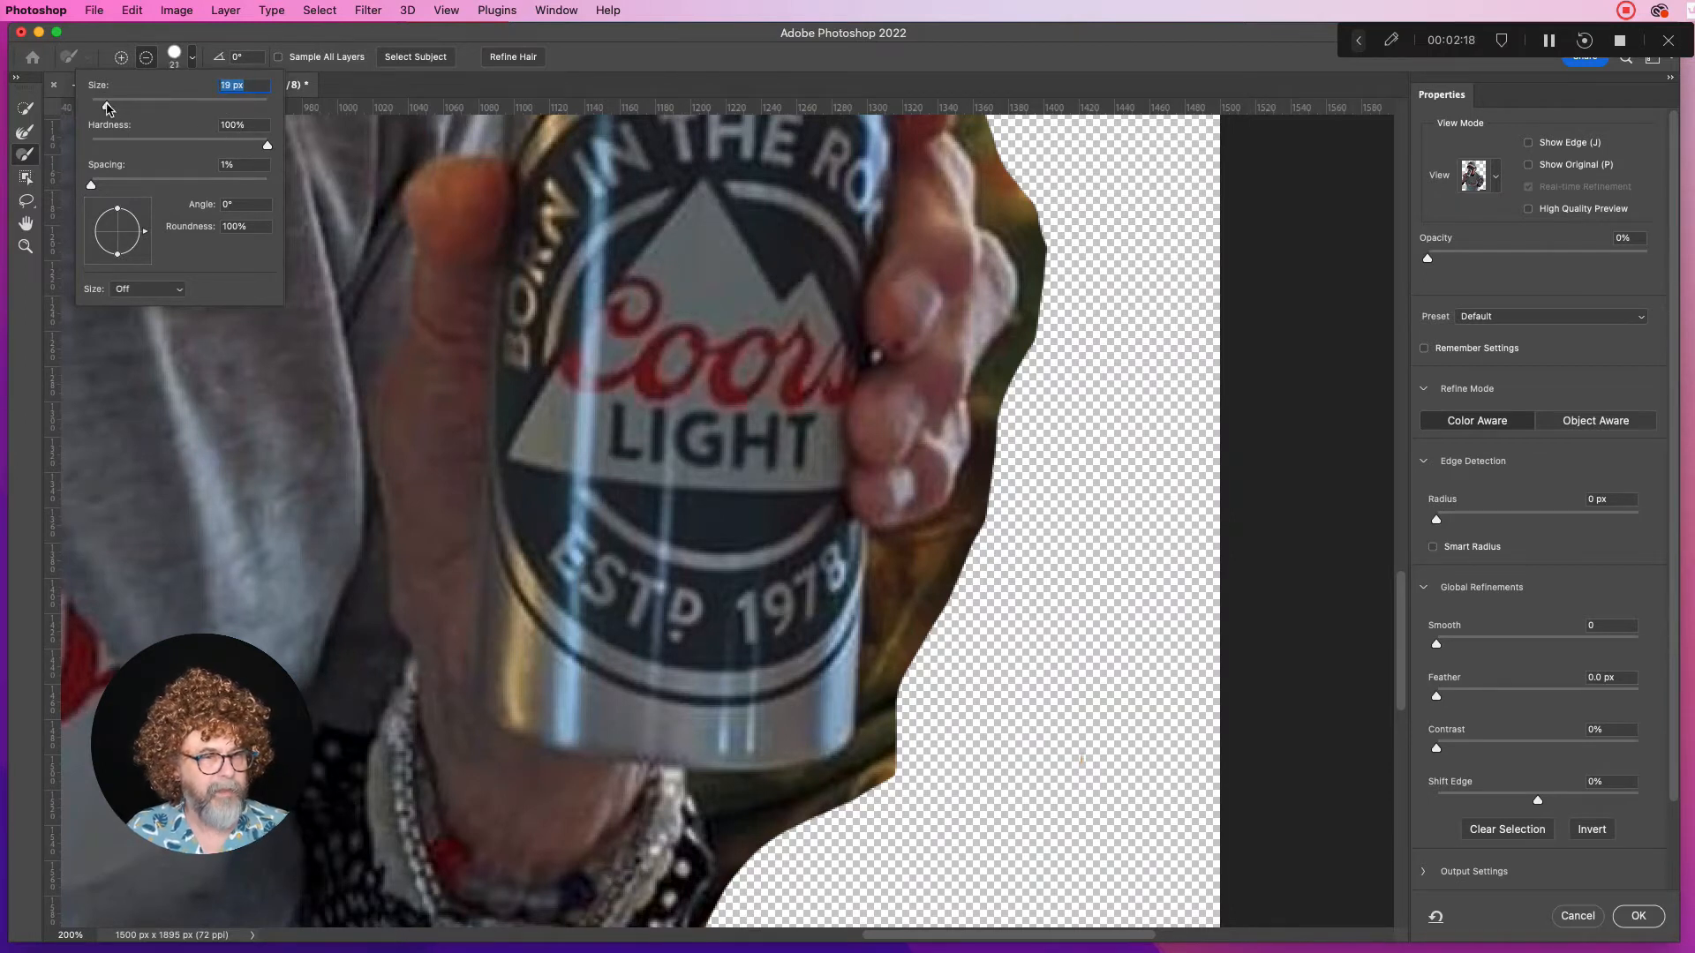
left_click(874, 720)
mouse_move(876, 729)
left_mouse_down()
mouse_move(841, 776)
mouse_move(699, 785)
mouse_move(702, 878)
mouse_move(750, 801)
mouse_move(814, 802)
mouse_move(883, 765)
mouse_move(872, 748)
mouse_move(853, 763)
mouse_move(899, 709)
mouse_move(887, 547)
mouse_move(892, 640)
mouse_move(898, 595)
mouse_move(887, 565)
mouse_move(871, 728)
mouse_move(849, 762)
mouse_move(779, 789)
left_mouse_up()
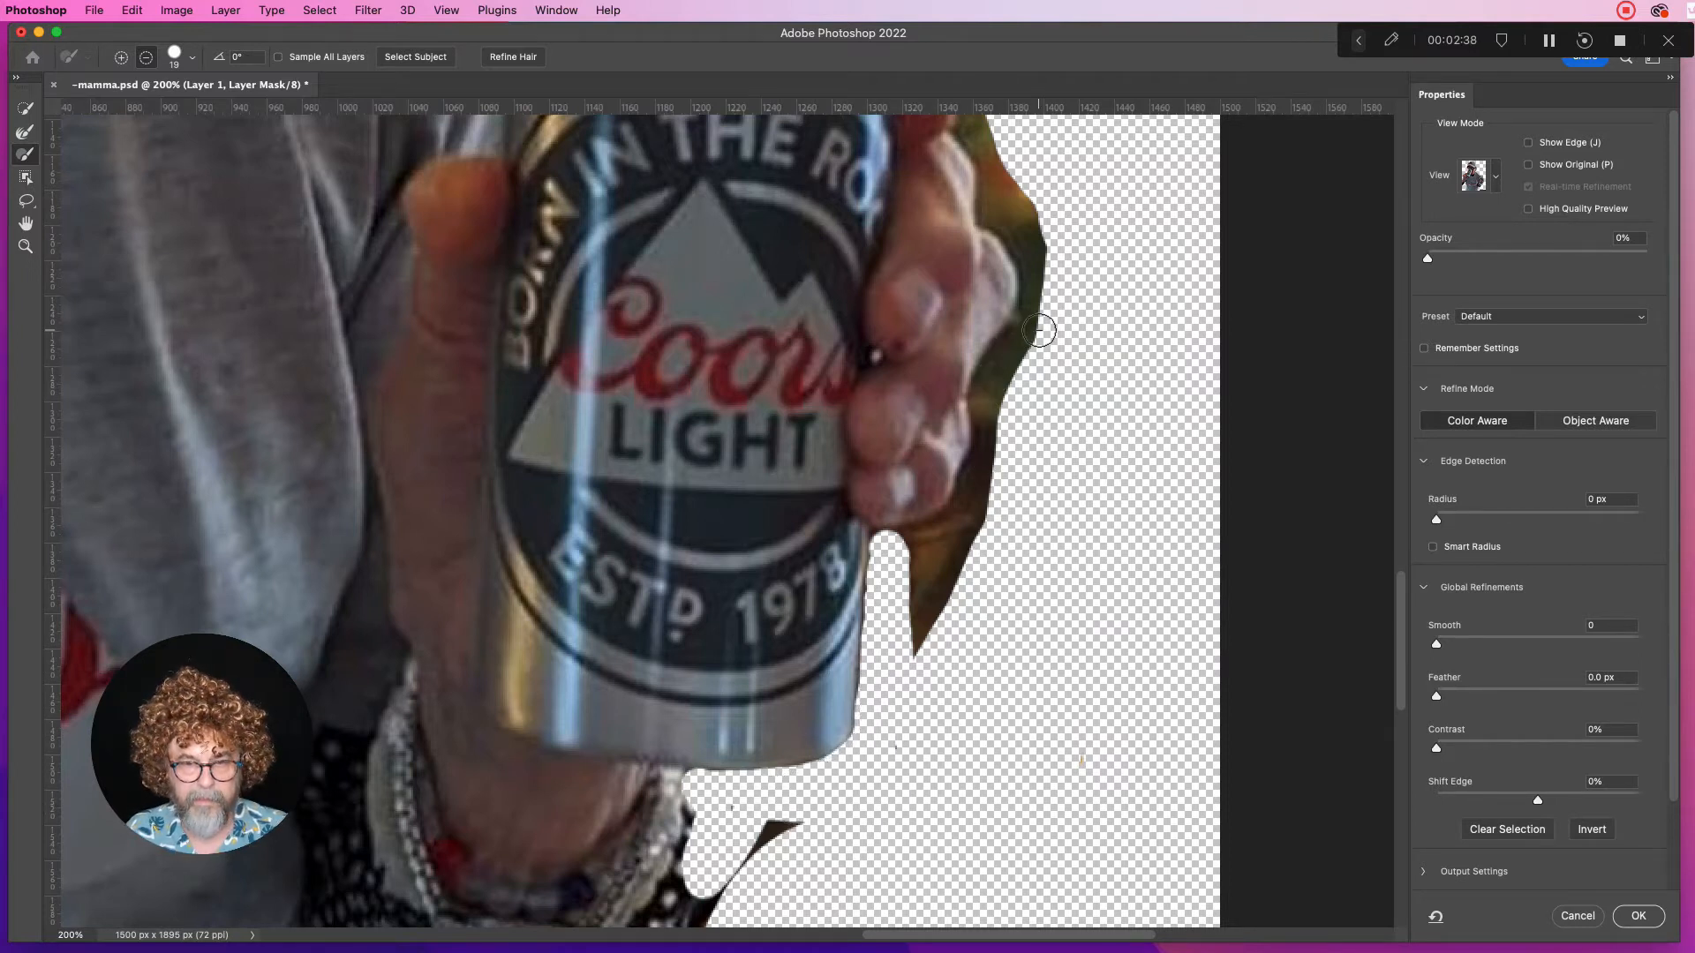
mouse_move(1027, 335)
left_mouse_down()
mouse_move(993, 369)
mouse_move(964, 491)
mouse_move(893, 539)
mouse_move(912, 632)
mouse_move(1025, 367)
mouse_move(953, 612)
mouse_move(938, 575)
left_mouse_up()
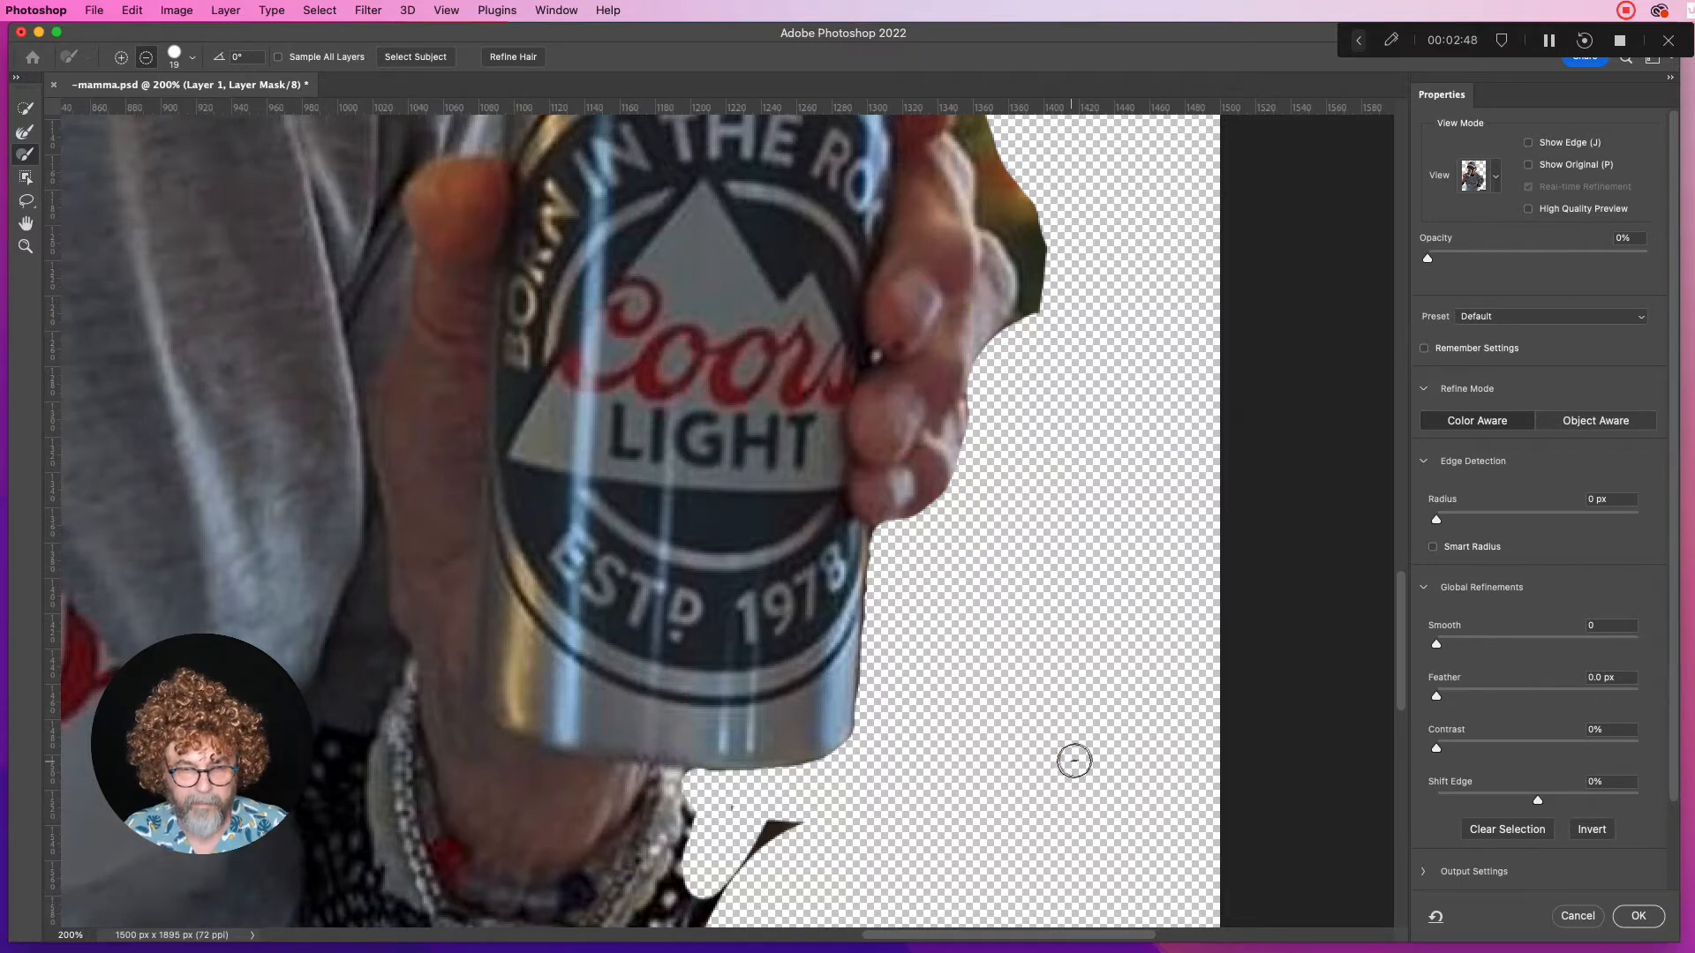
mouse_move(818, 832)
left_mouse_down()
mouse_move(753, 856)
mouse_move(722, 909)
left_mouse_up()
Subtract the leftover background above the lowered can's rim and along its outer side and fingers
left_click_drag(1401, 655, 1399, 572)
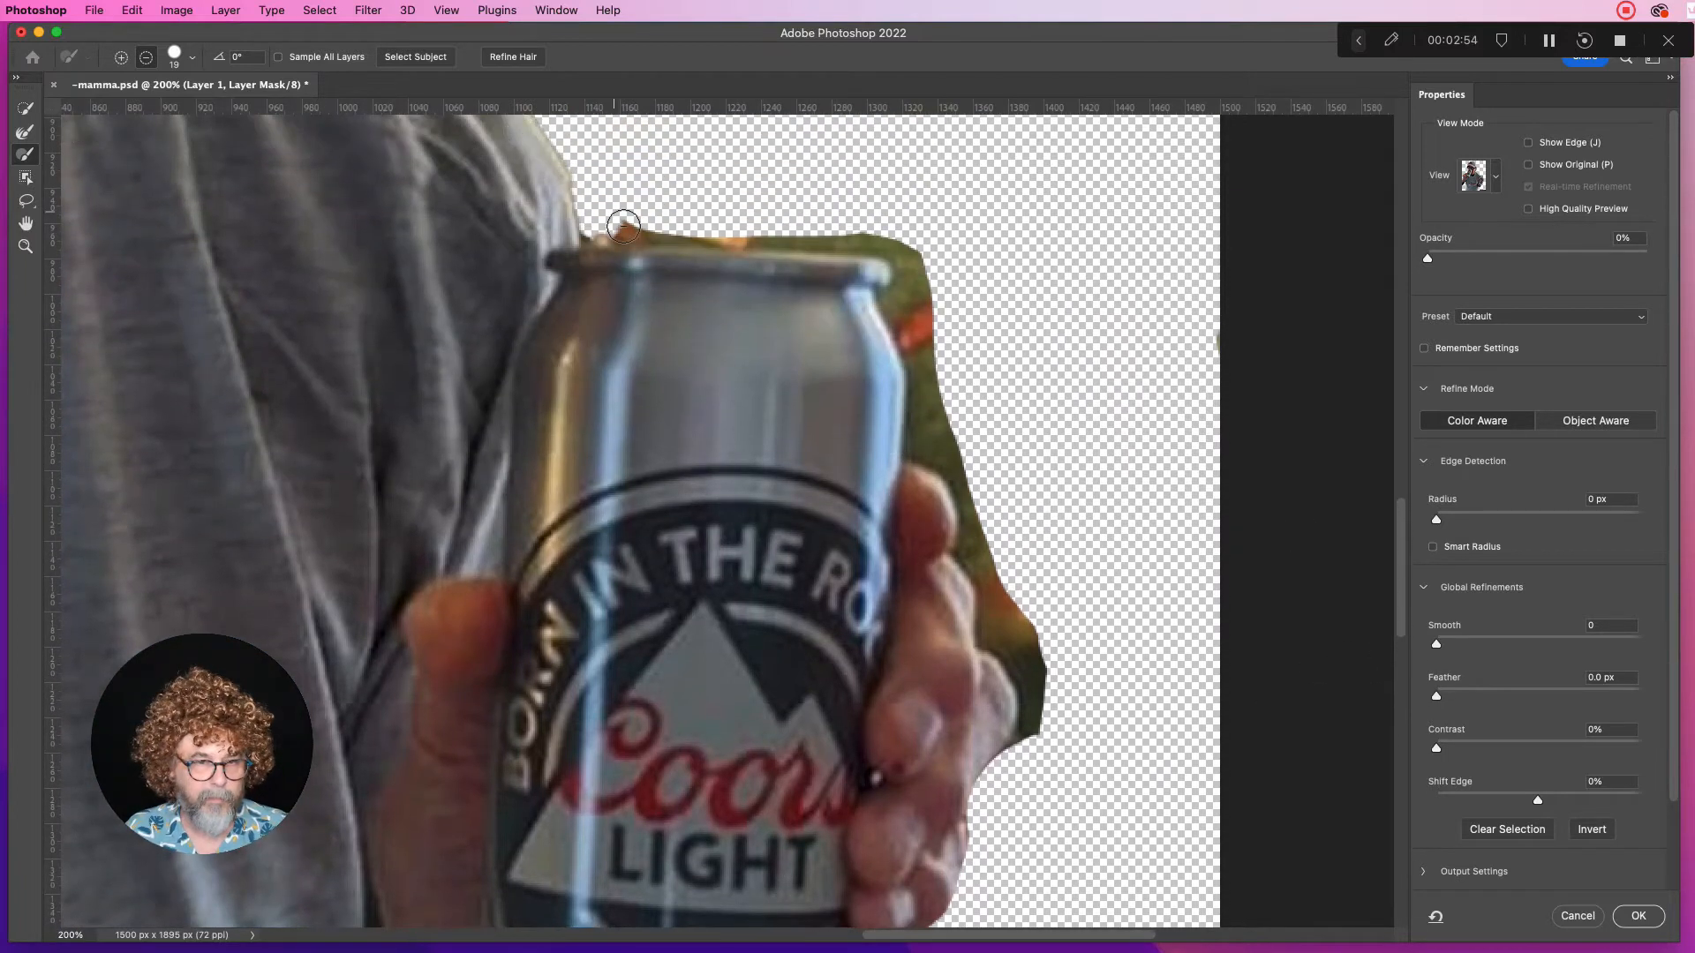
mouse_move(601, 226)
left_mouse_down()
mouse_move(902, 245)
mouse_move(923, 442)
mouse_move(951, 454)
mouse_move(943, 316)
left_mouse_up()
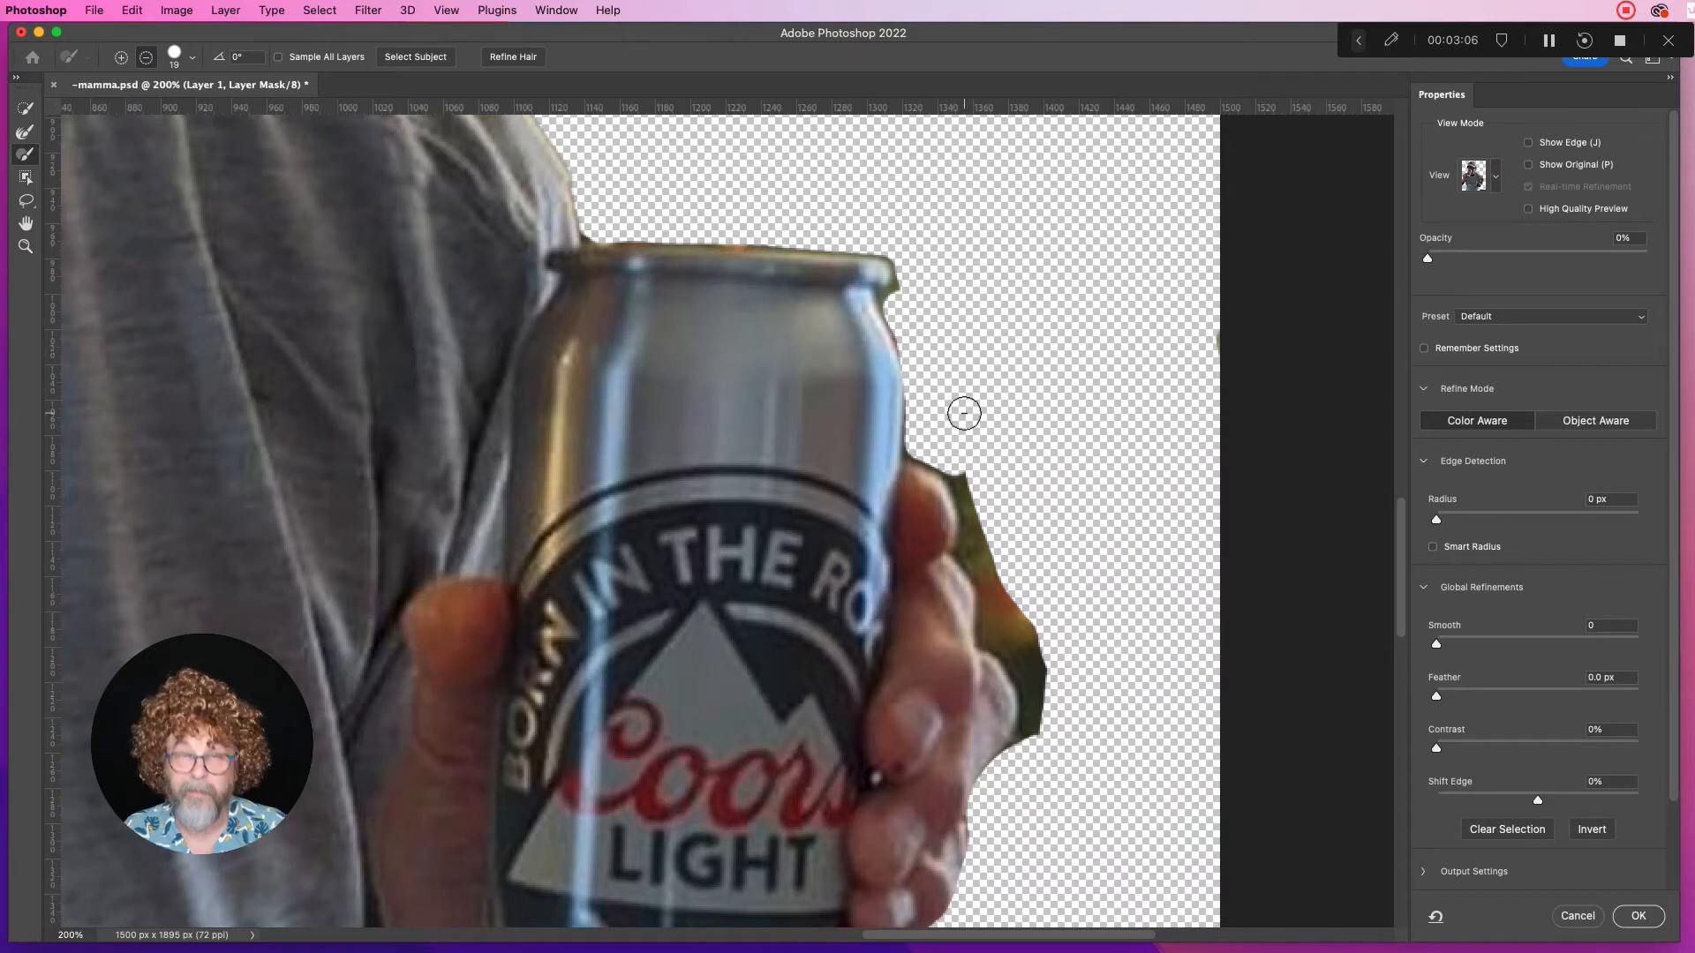
mouse_move(979, 495)
left_mouse_down()
mouse_move(952, 459)
mouse_move(986, 482)
mouse_move(980, 549)
mouse_move(1031, 714)
mouse_move(1005, 784)
mouse_move(1032, 720)
mouse_move(1206, 715)
mouse_move(1074, 747)
mouse_move(1036, 613)
mouse_move(1010, 669)
mouse_move(963, 501)
mouse_move(923, 448)
mouse_move(909, 291)
left_mouse_up()
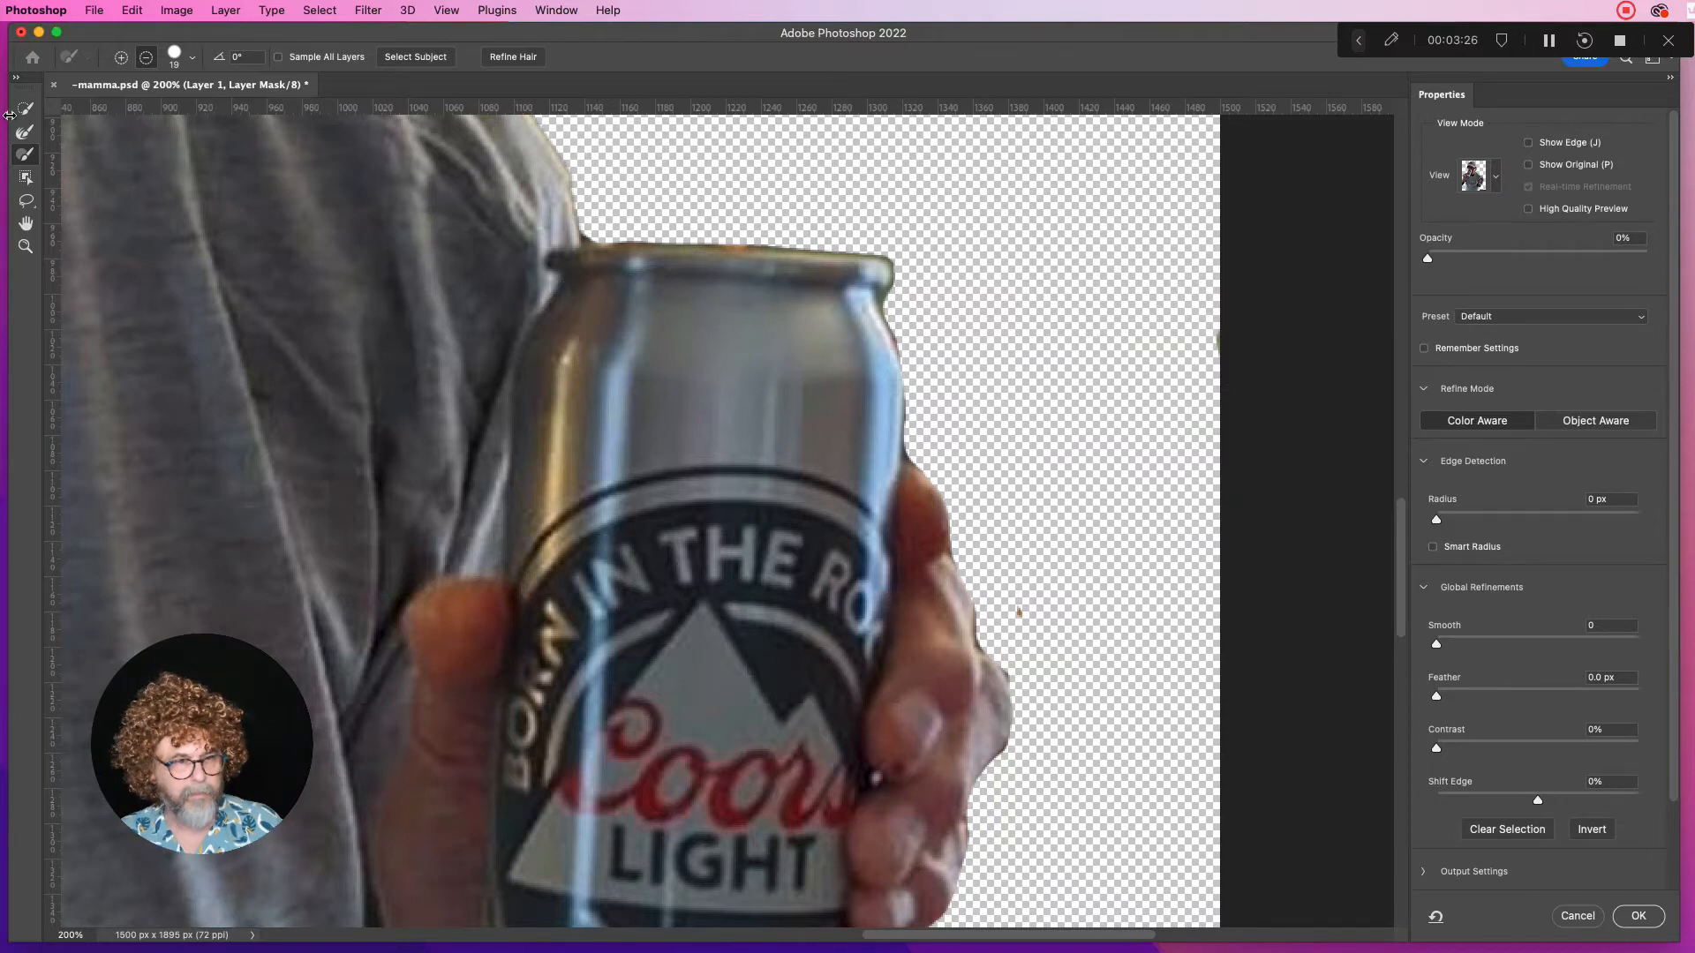
Refine the mask edge along the lowered can's top rim with the Refine Edge Brush
left_click(24, 139)
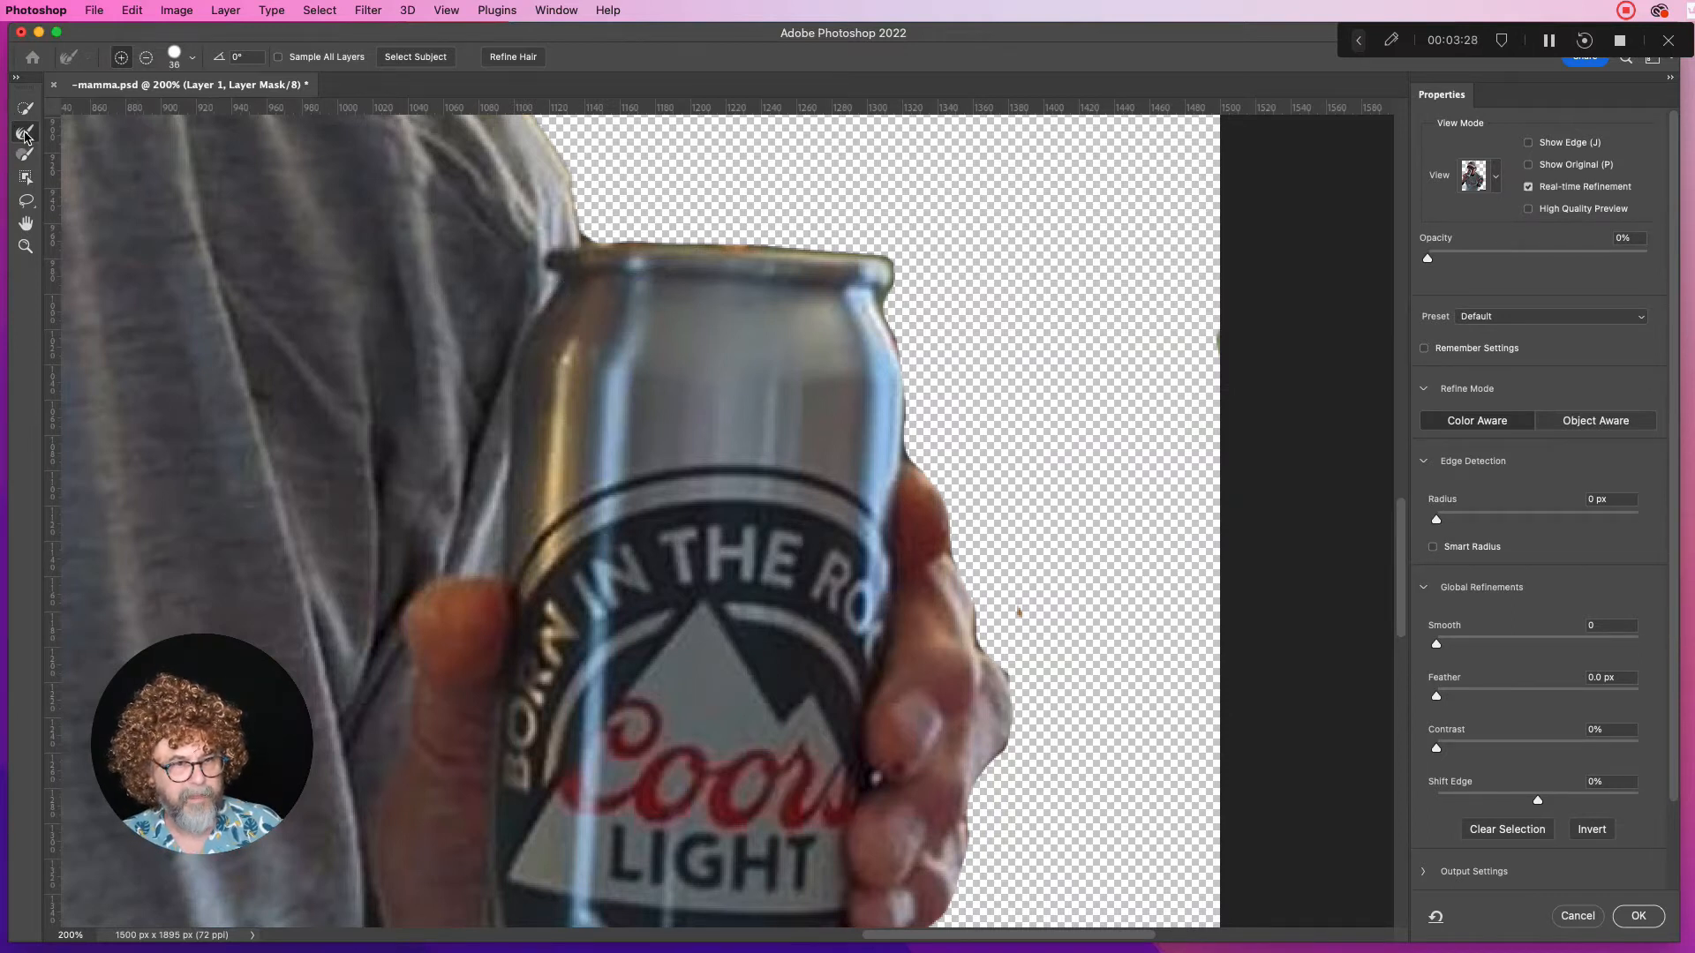
mouse_move(569, 249)
left_mouse_down()
mouse_move(805, 237)
mouse_move(880, 255)
left_mouse_up()
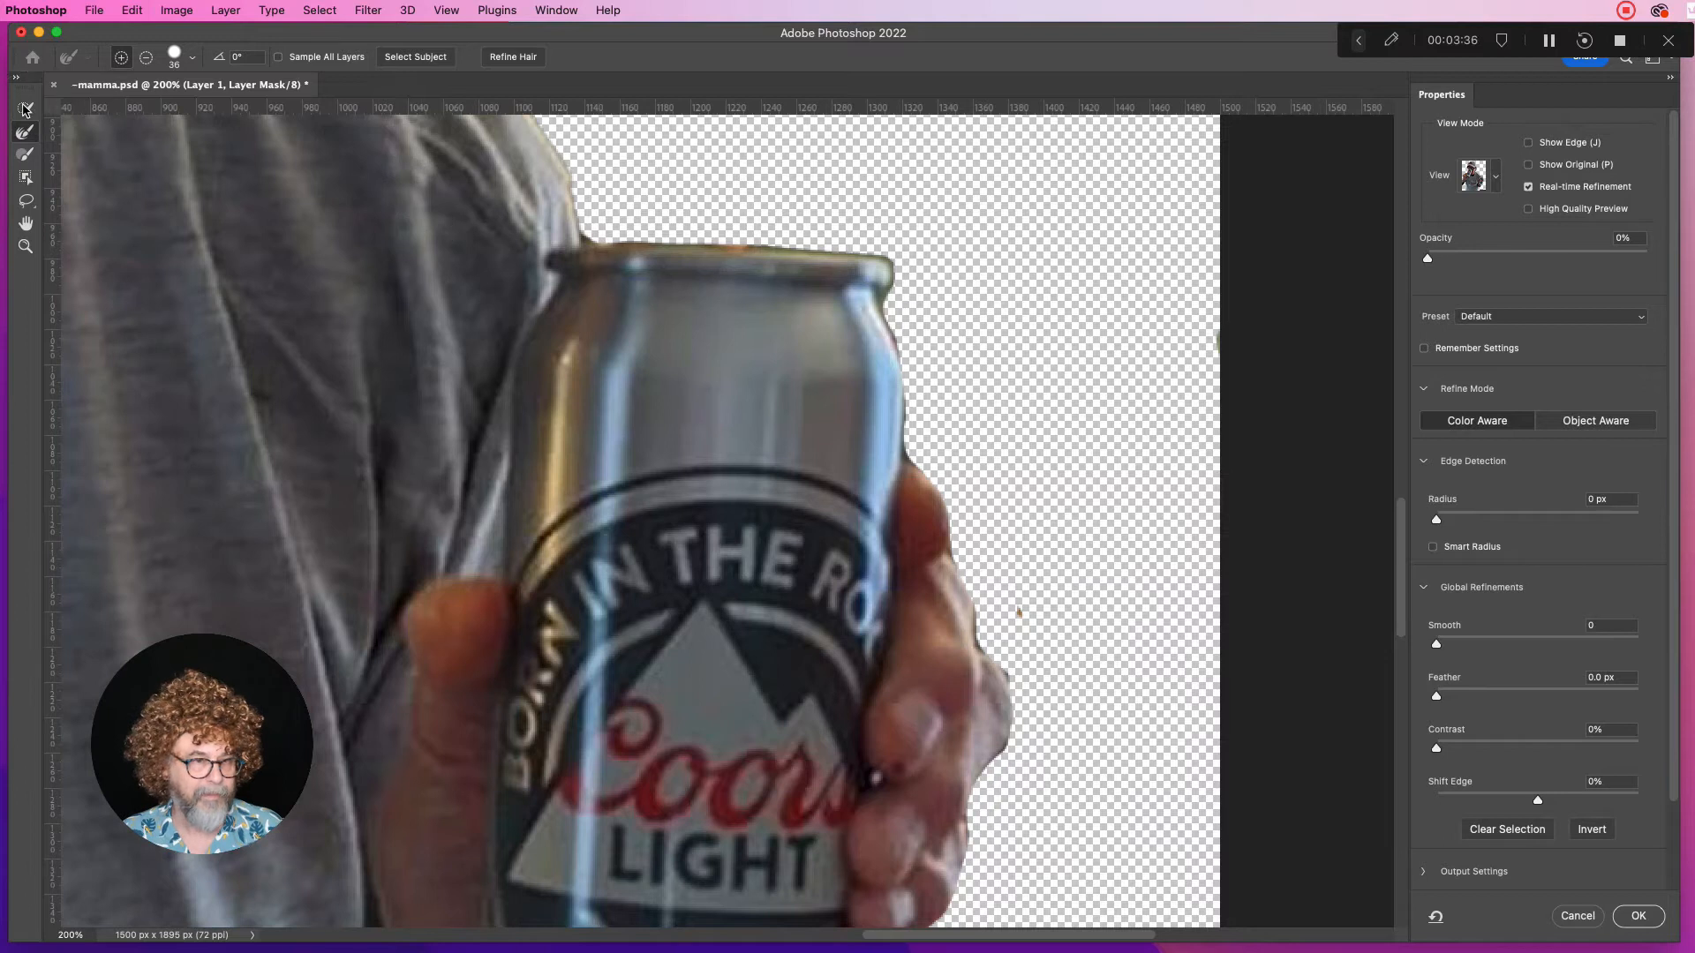
left_click(146, 57)
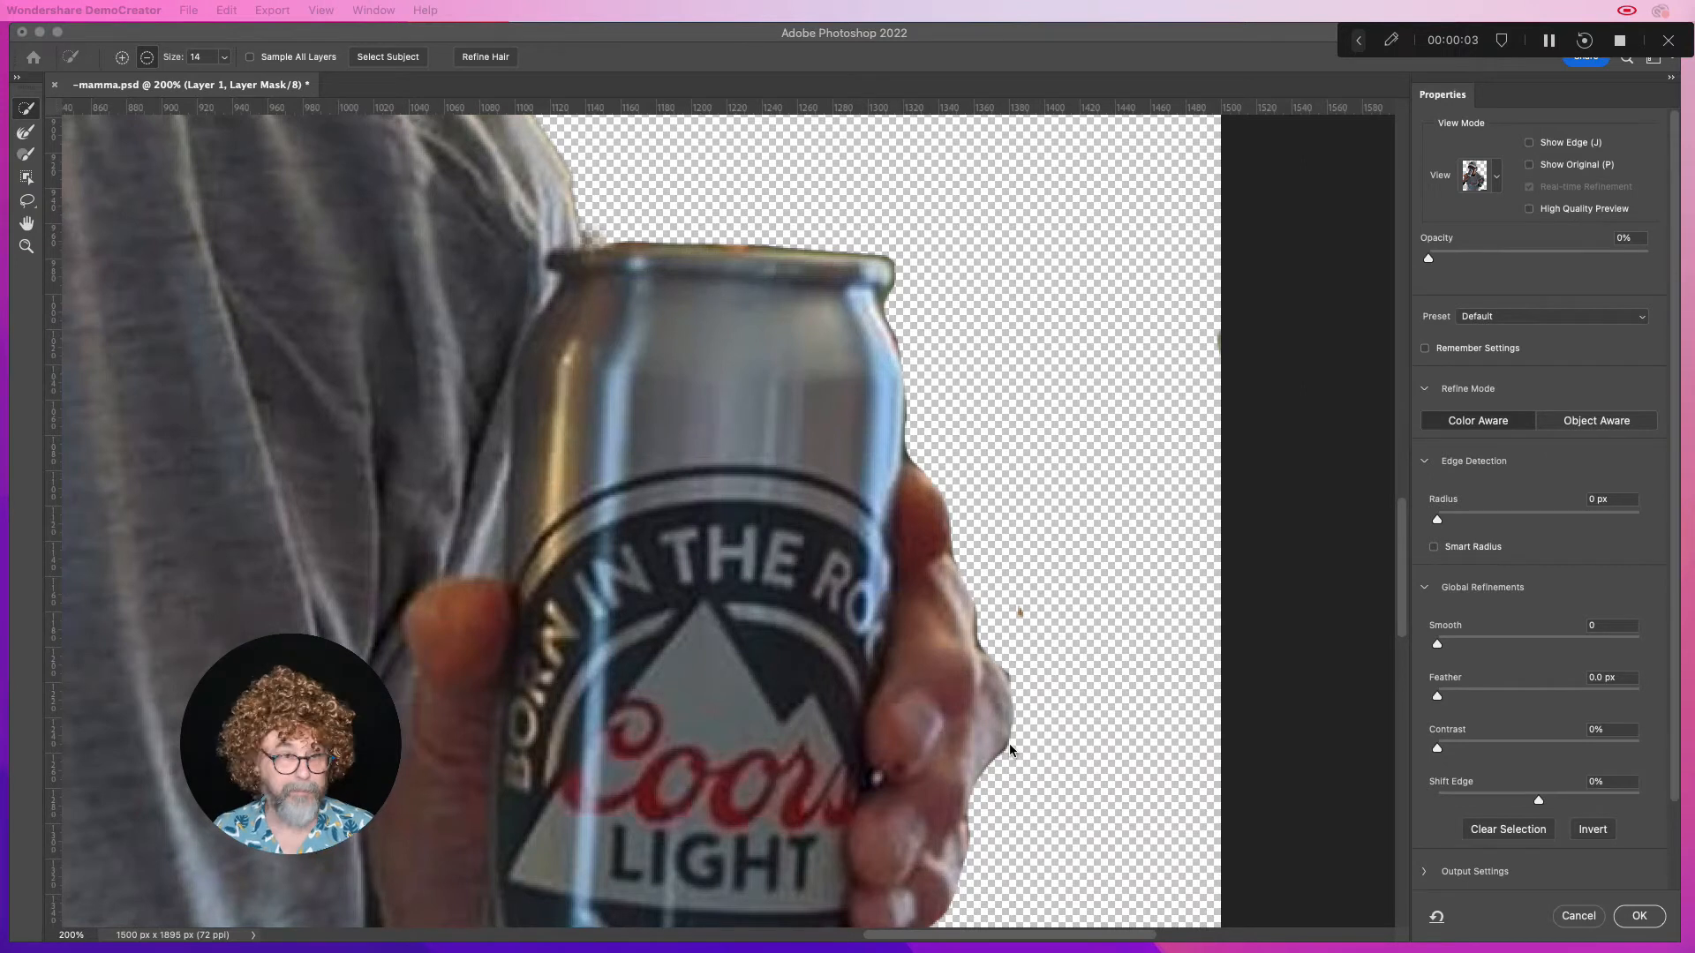
Trim the thin fringe along the outer edge of the lowered can with a 7 px subtracting brush
left_click(26, 154)
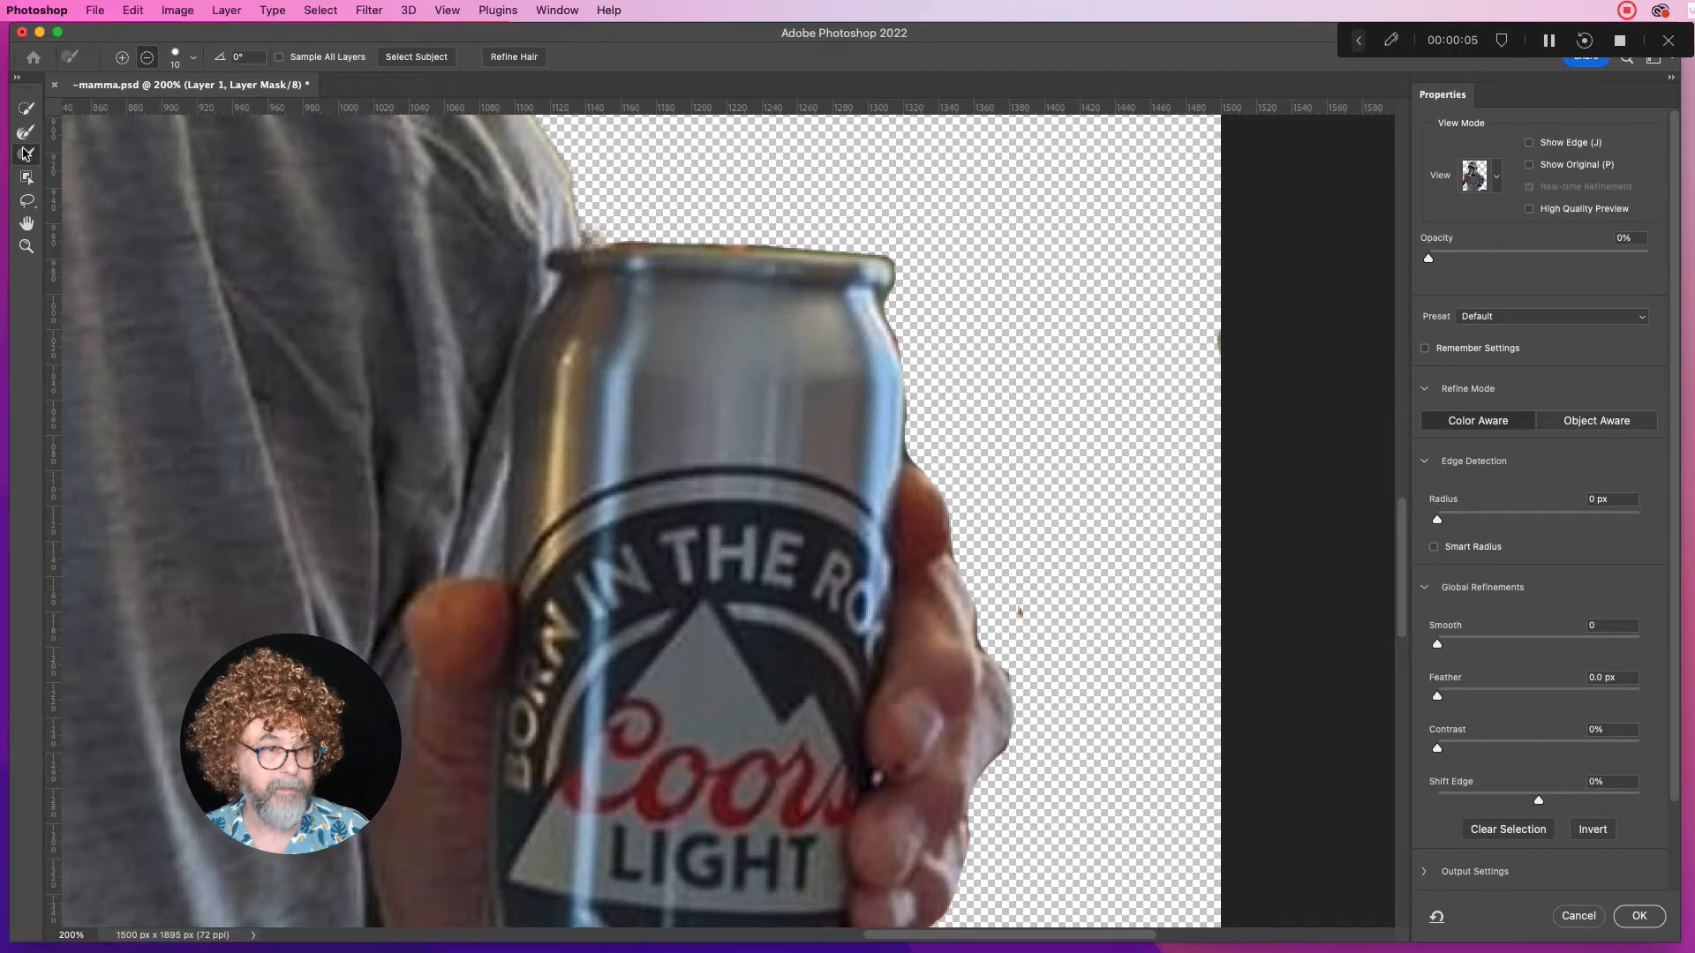
left_click(181, 60)
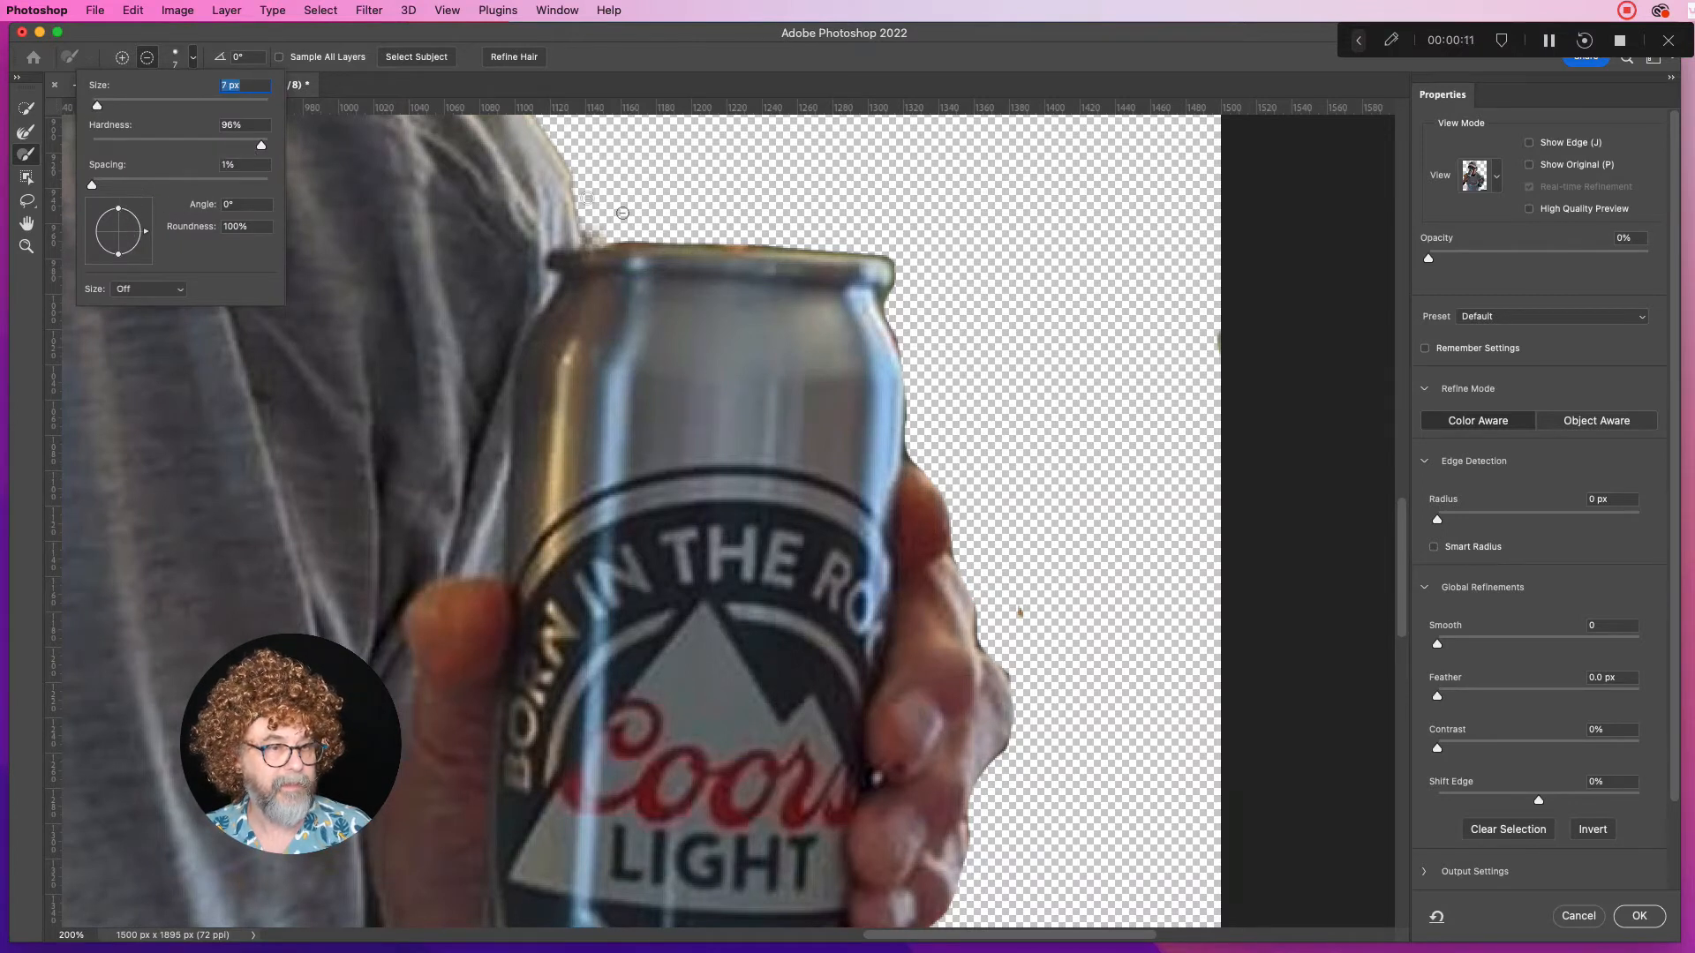
left_click(917, 455)
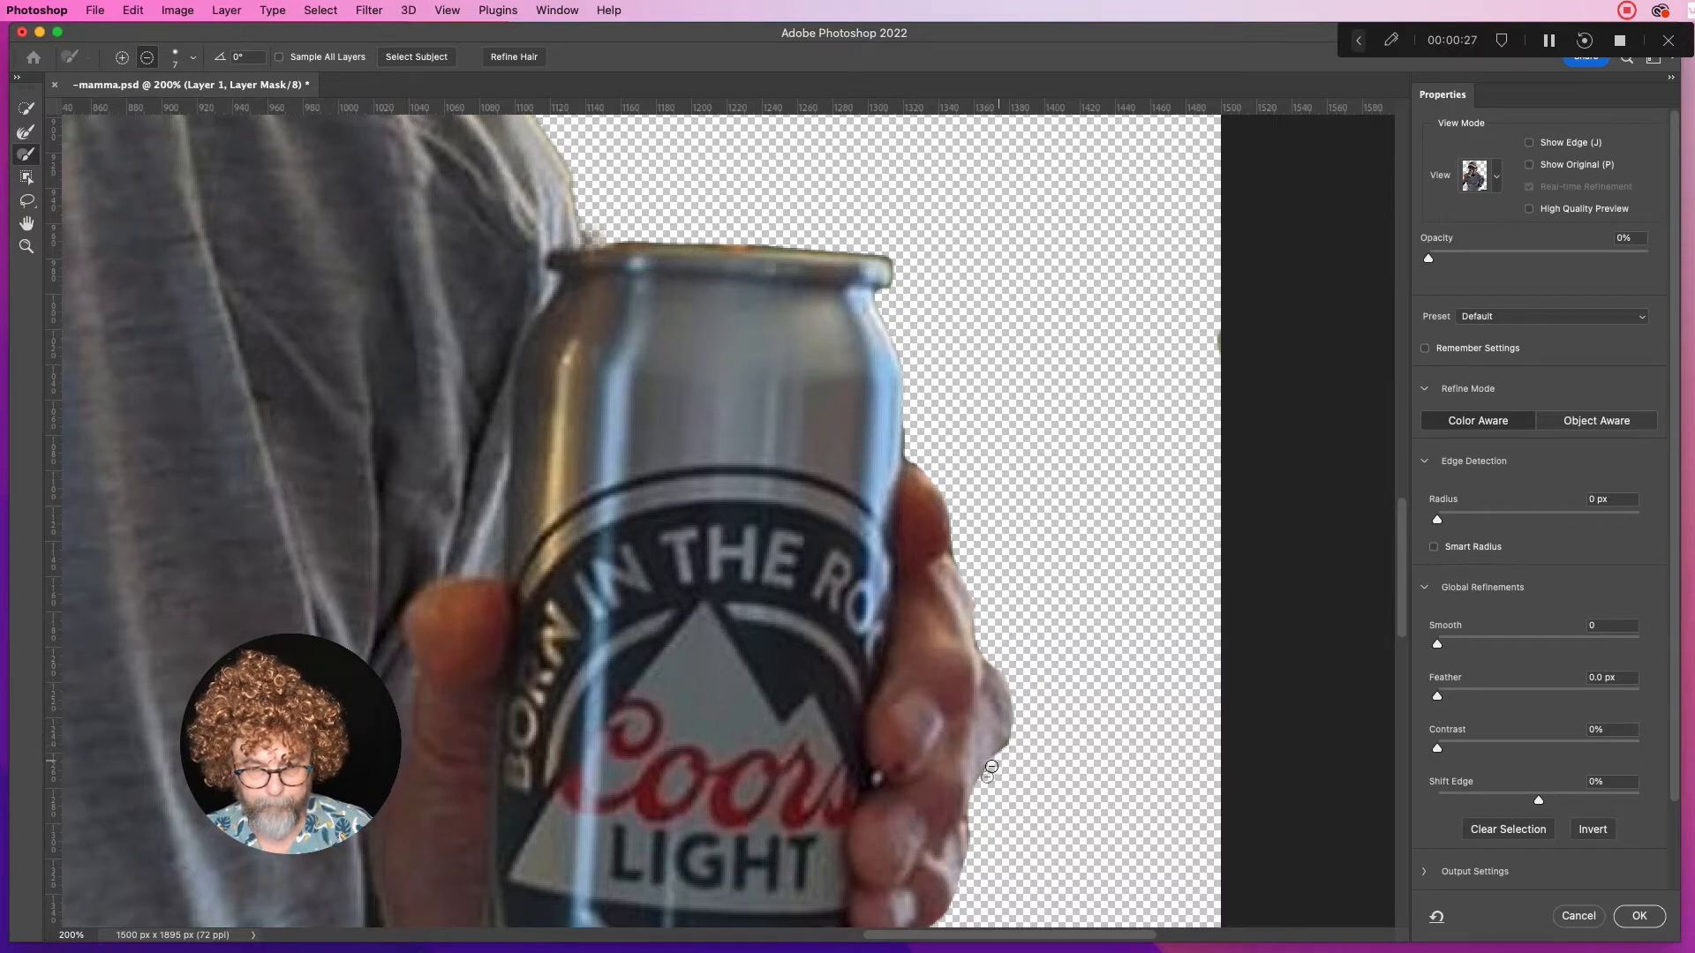
Erase the stray orange and green spots and the couch strip along the image's lower edge from the mask with a 44 px brush
left_click_drag(1406, 575, 1399, 662)
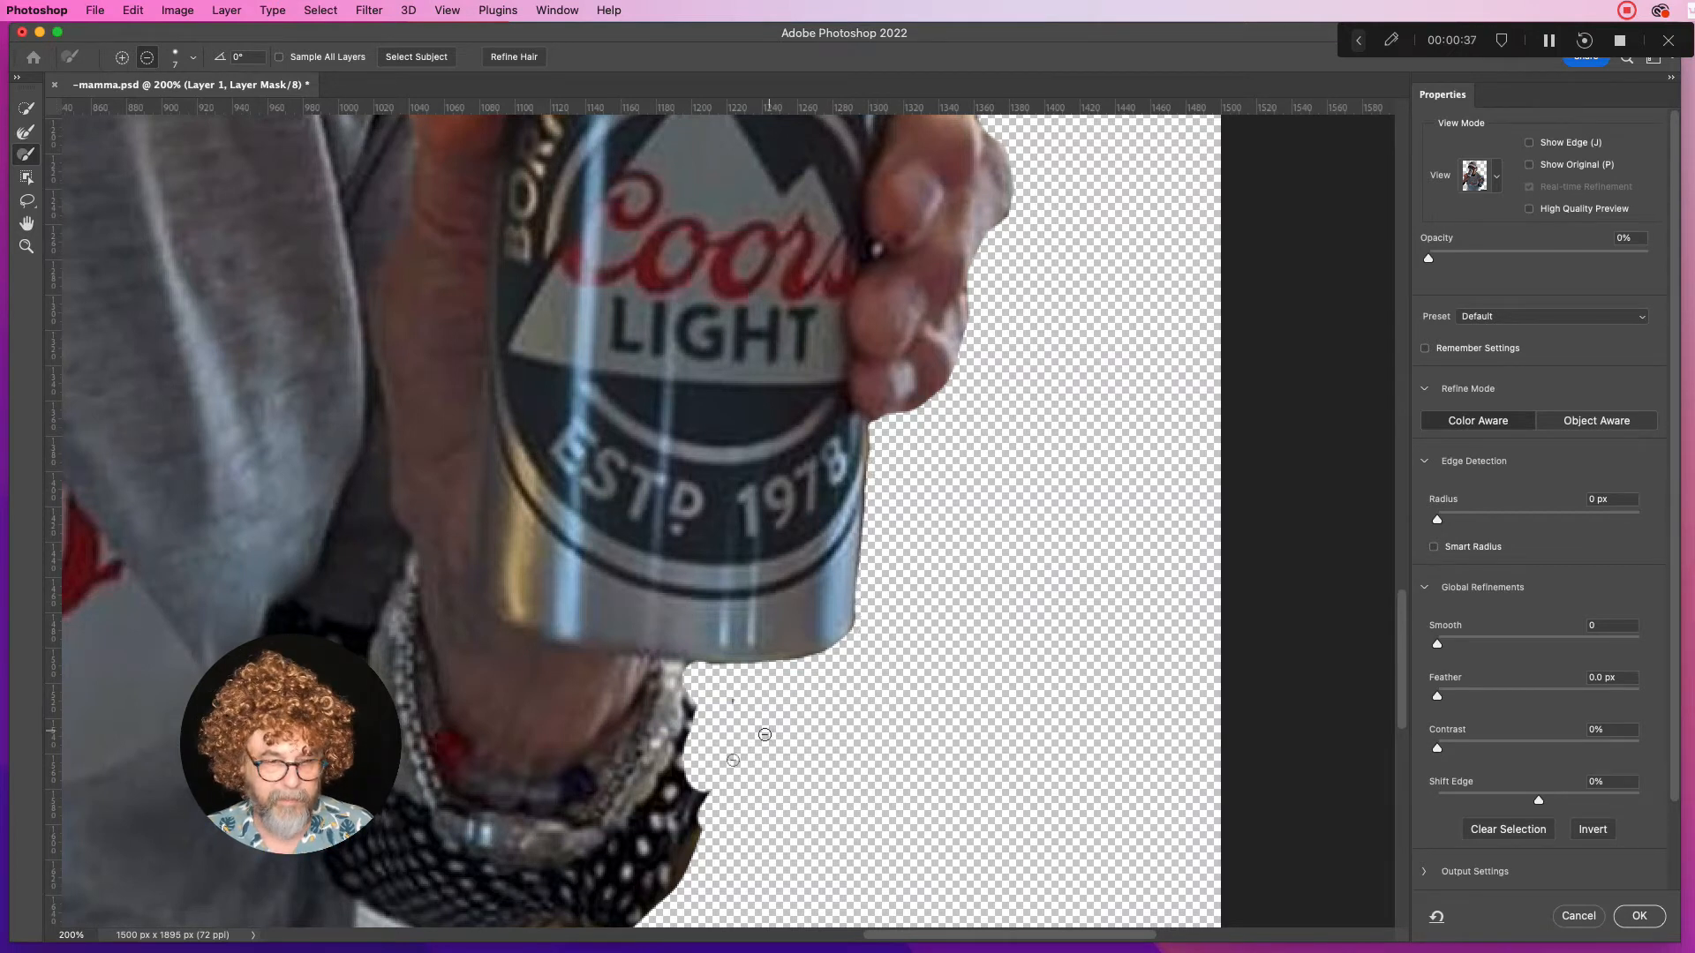
scroll(735, 703, "down", 10)
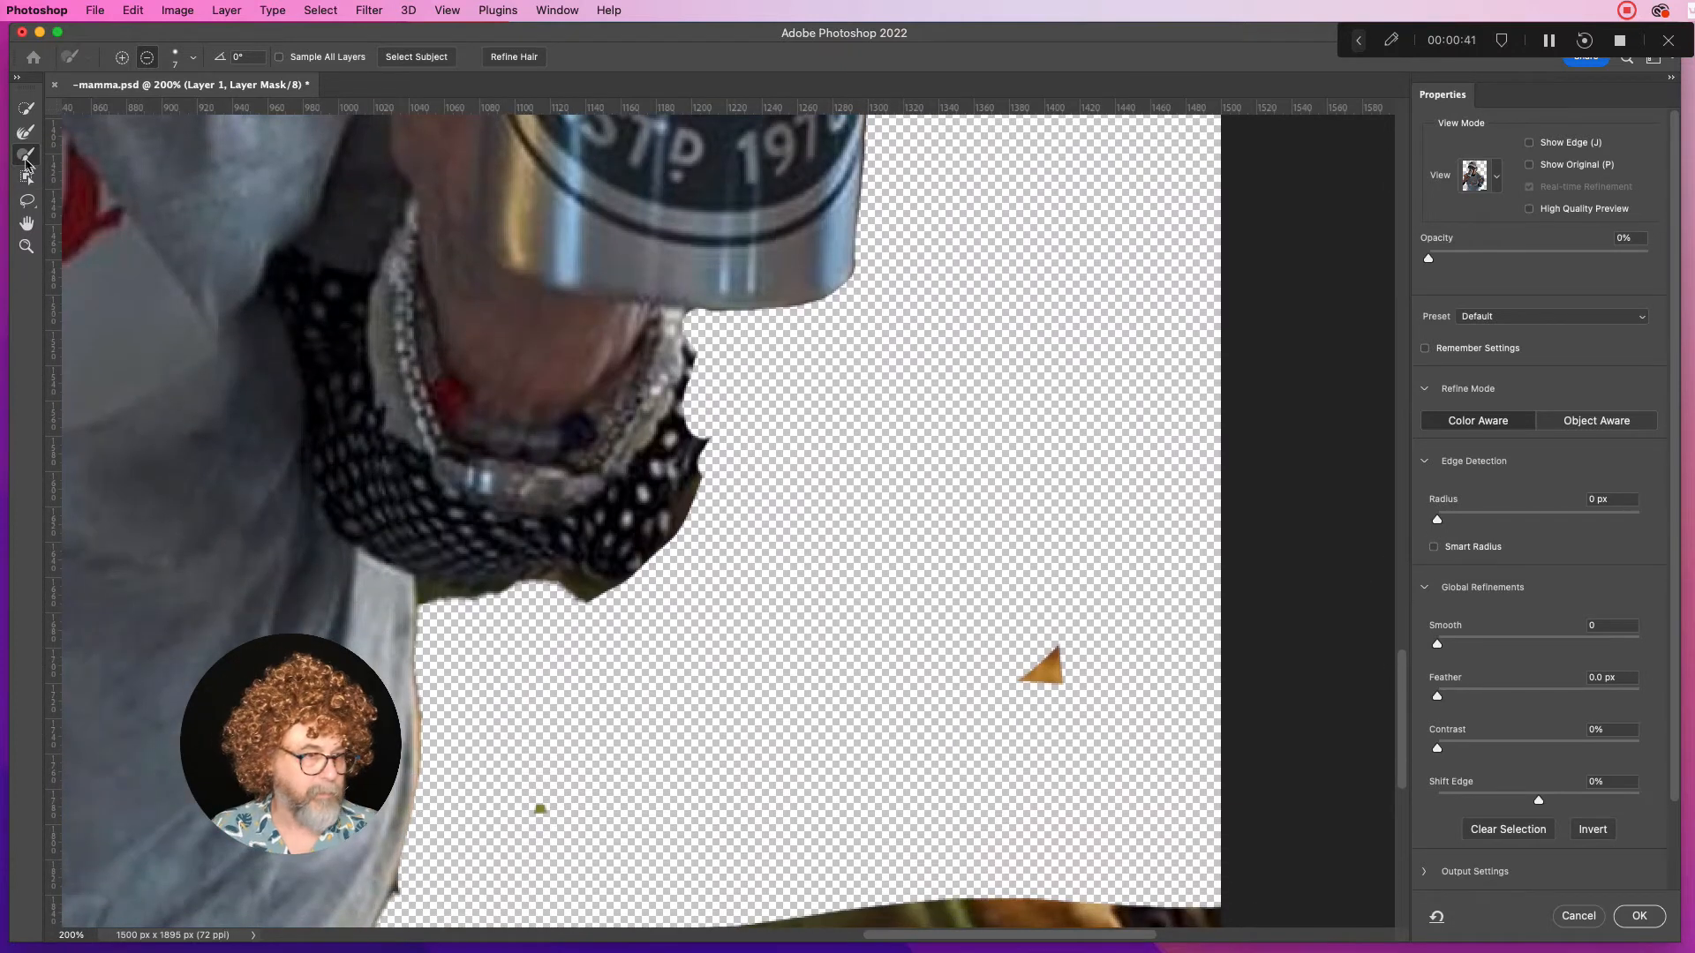
left_click(182, 59)
left_click_drag(93, 107, 133, 111)
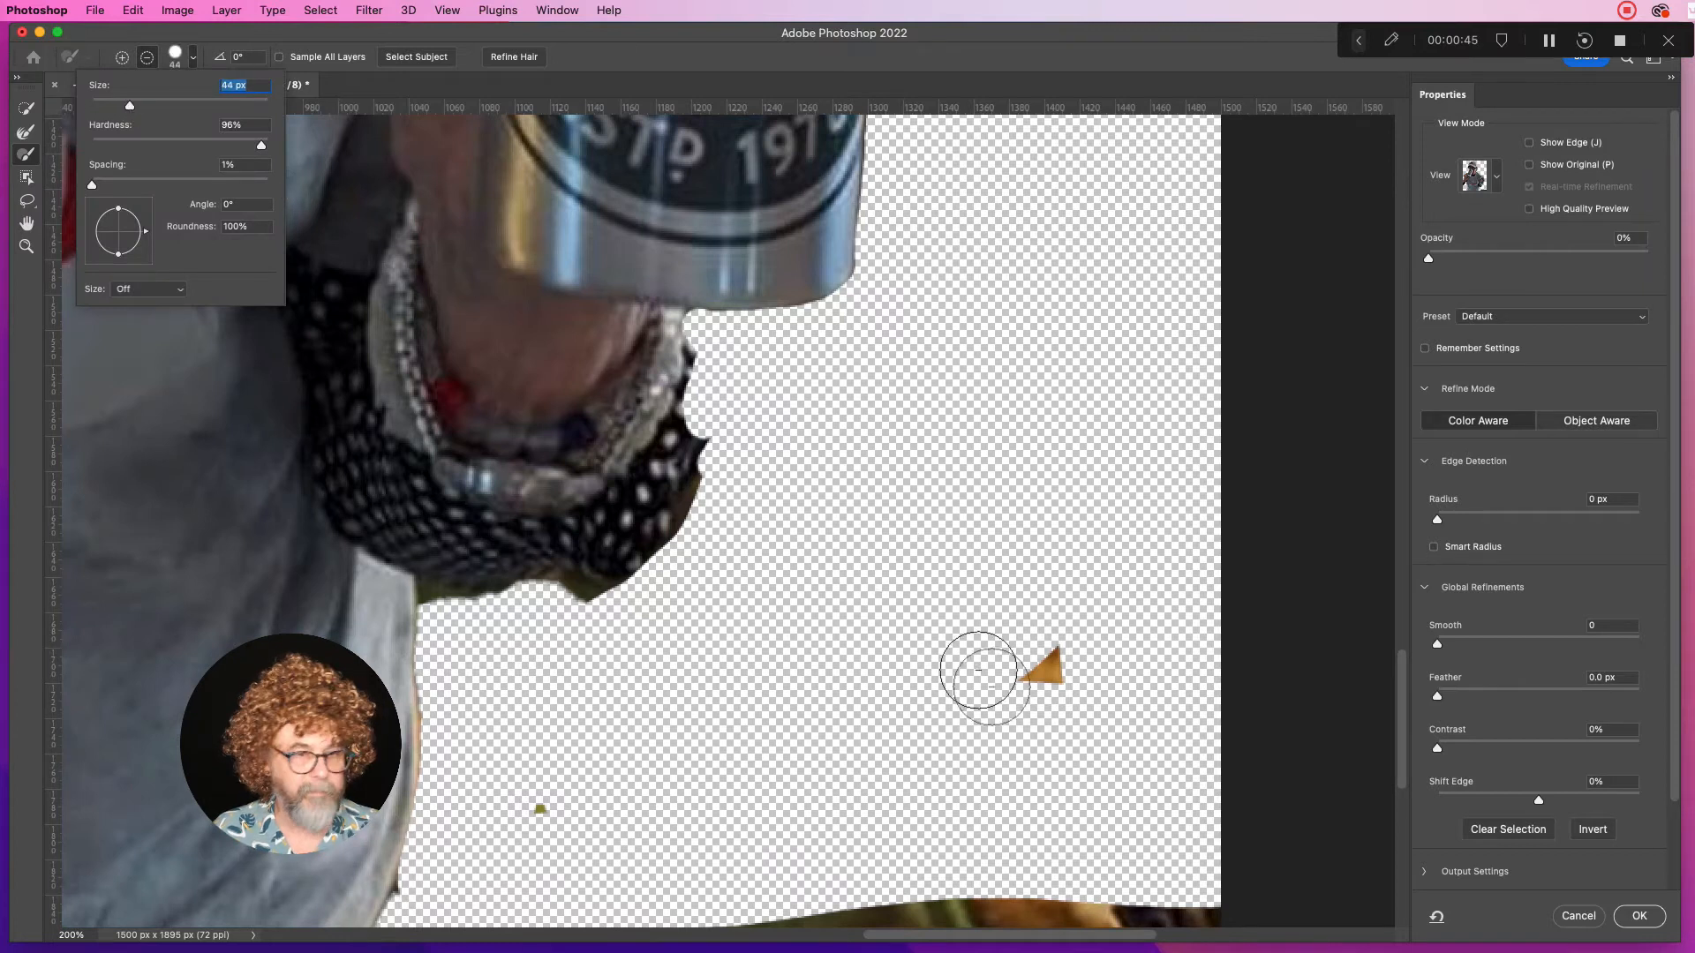
left_click(1041, 664)
left_click_drag(522, 809, 422, 910)
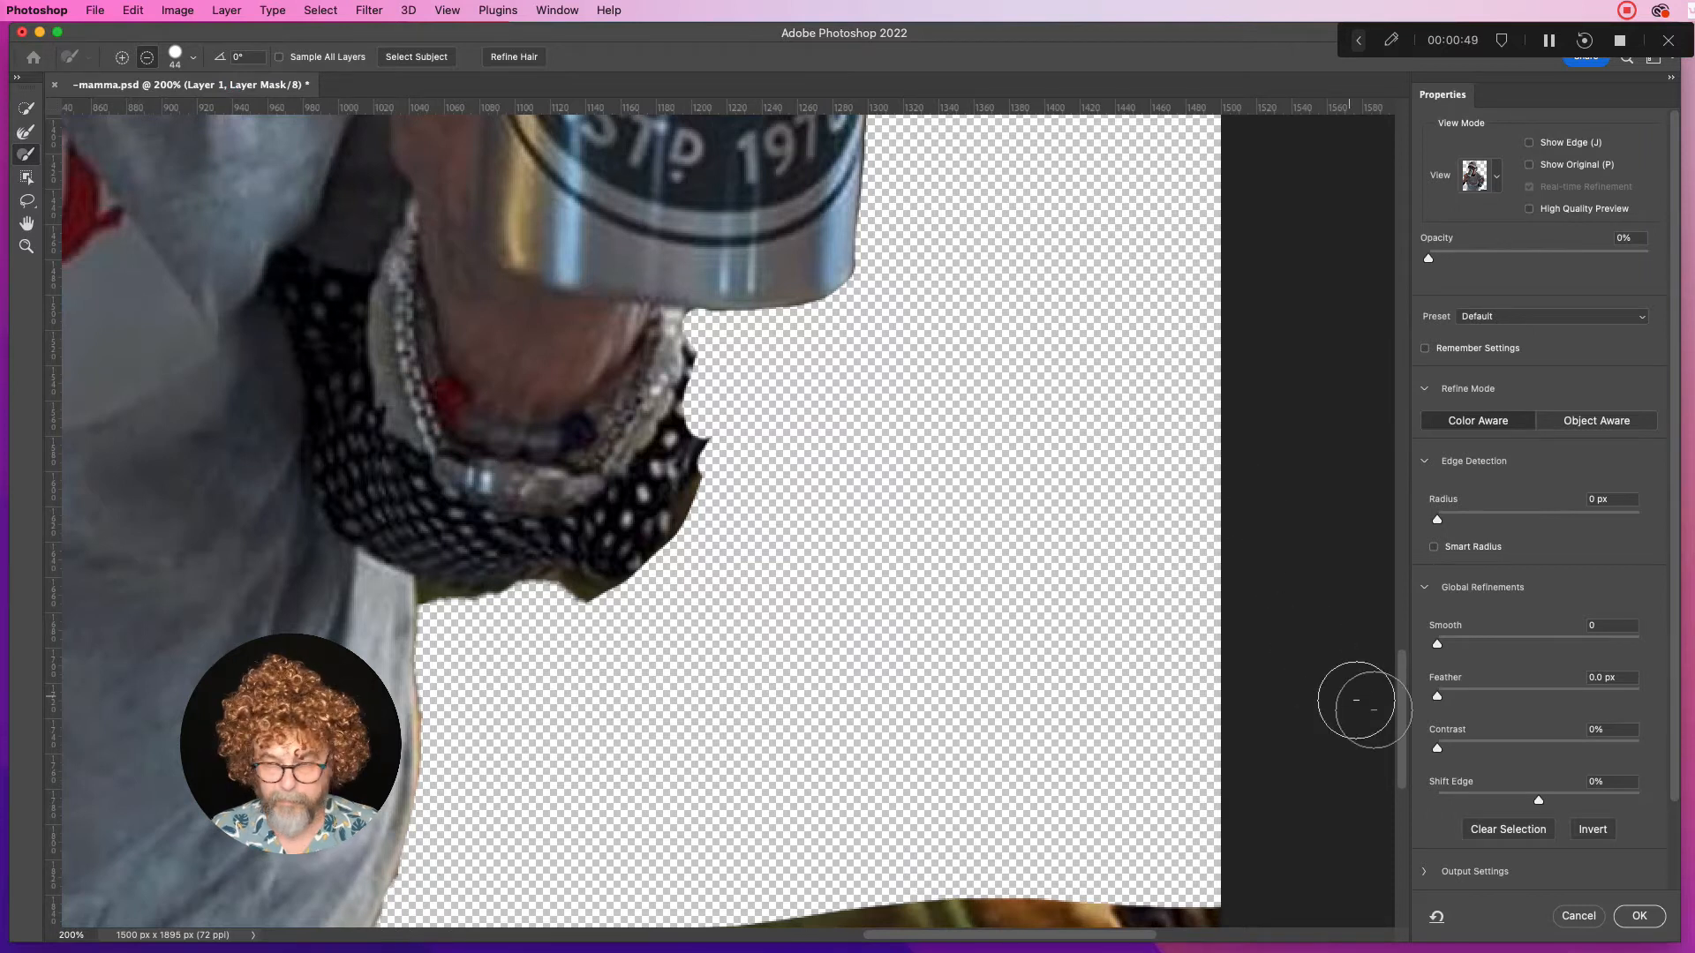
left_click_drag(1403, 733, 1396, 768)
mouse_move(519, 725)
left_mouse_down()
mouse_move(554, 768)
mouse_move(1130, 689)
mouse_move(1230, 707)
mouse_move(1029, 776)
mouse_move(618, 773)
mouse_move(1271, 789)
left_mouse_up()
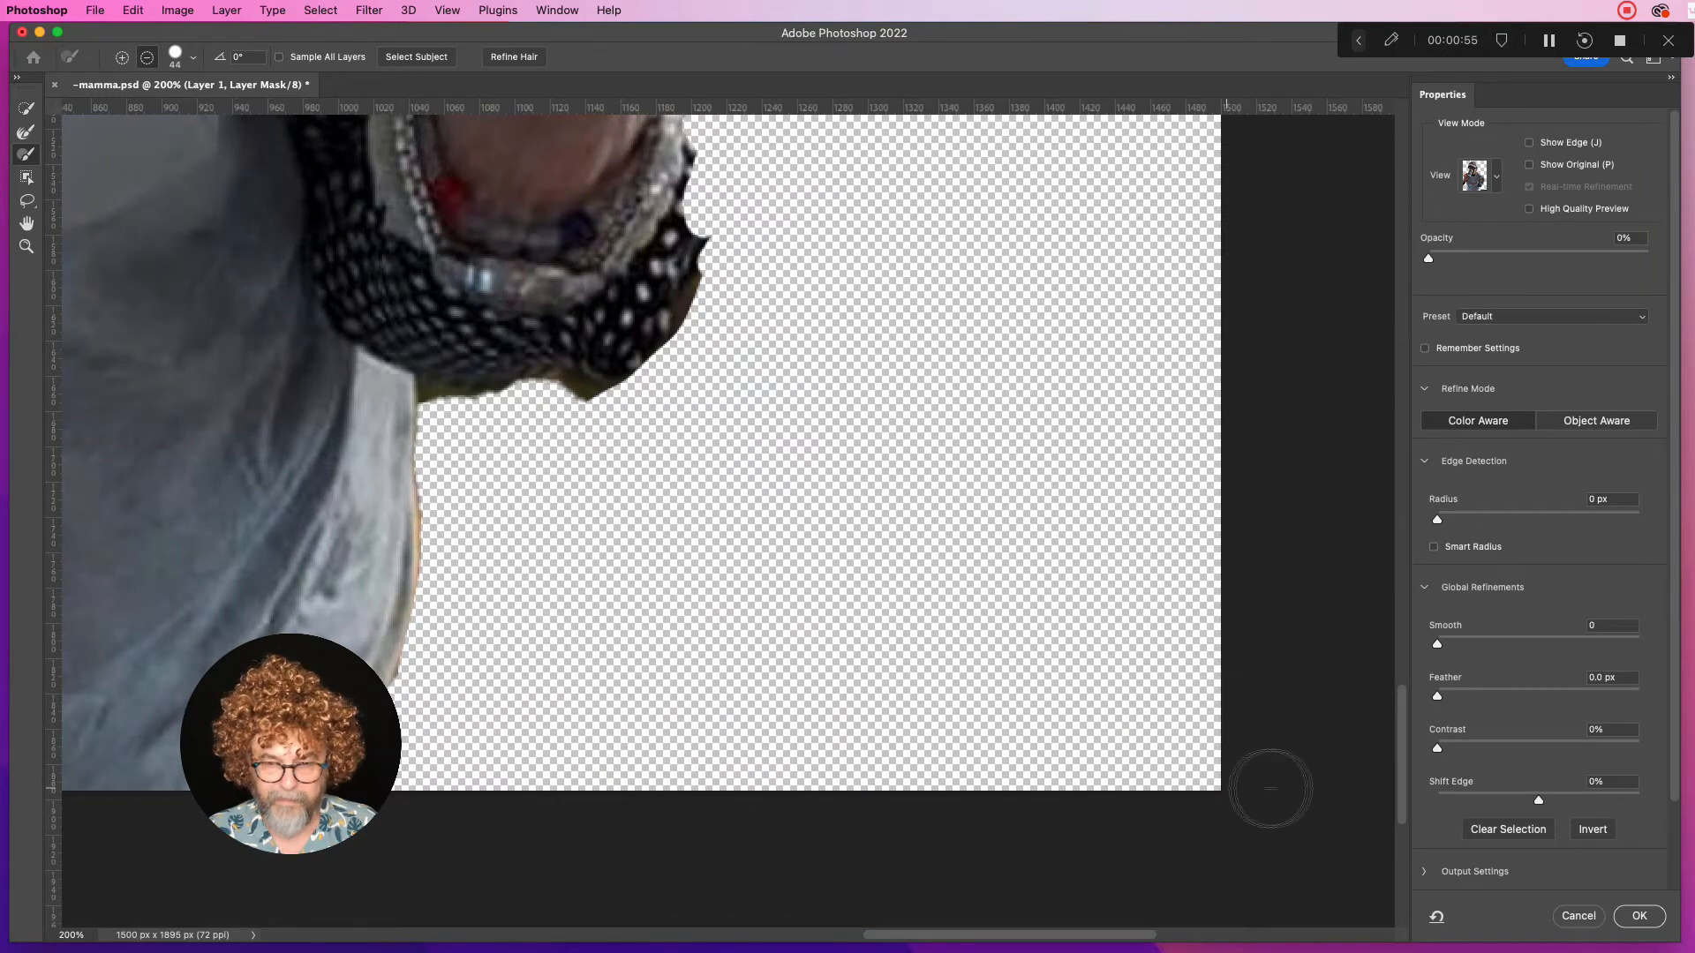
Set the mask's Smooth to 5, Feather to 1.0 px and Shift Edge to -13%, and apply the refinements
key("super+0")
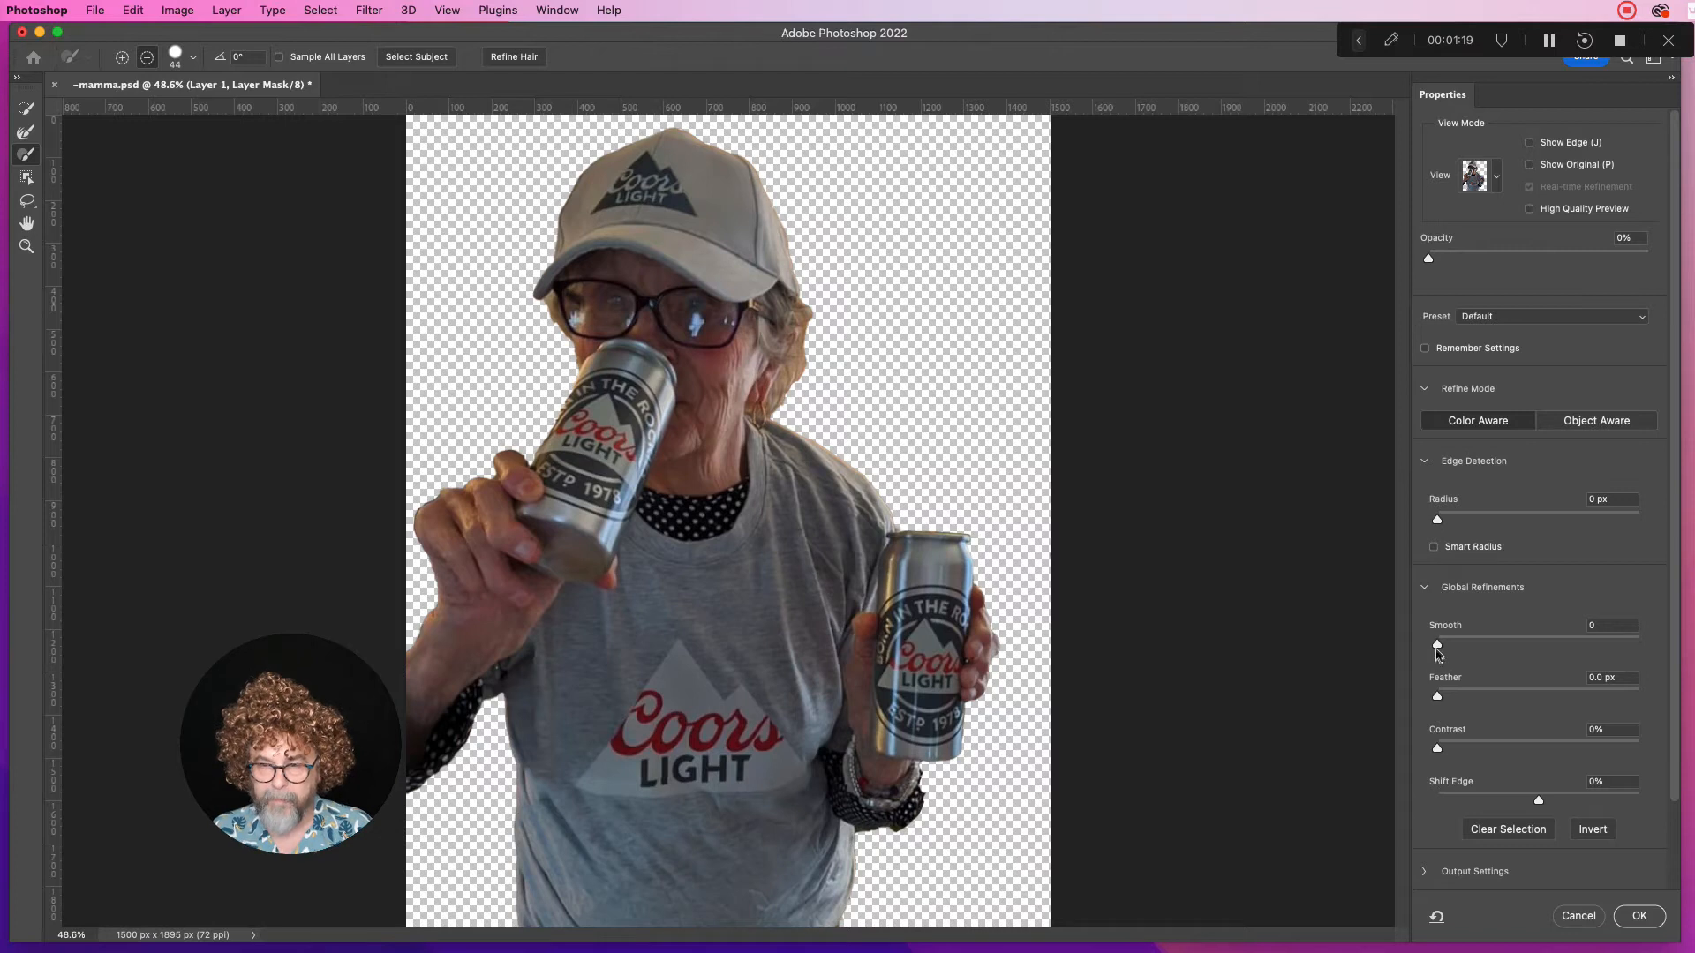
left_click_drag(1446, 646, 1449, 646)
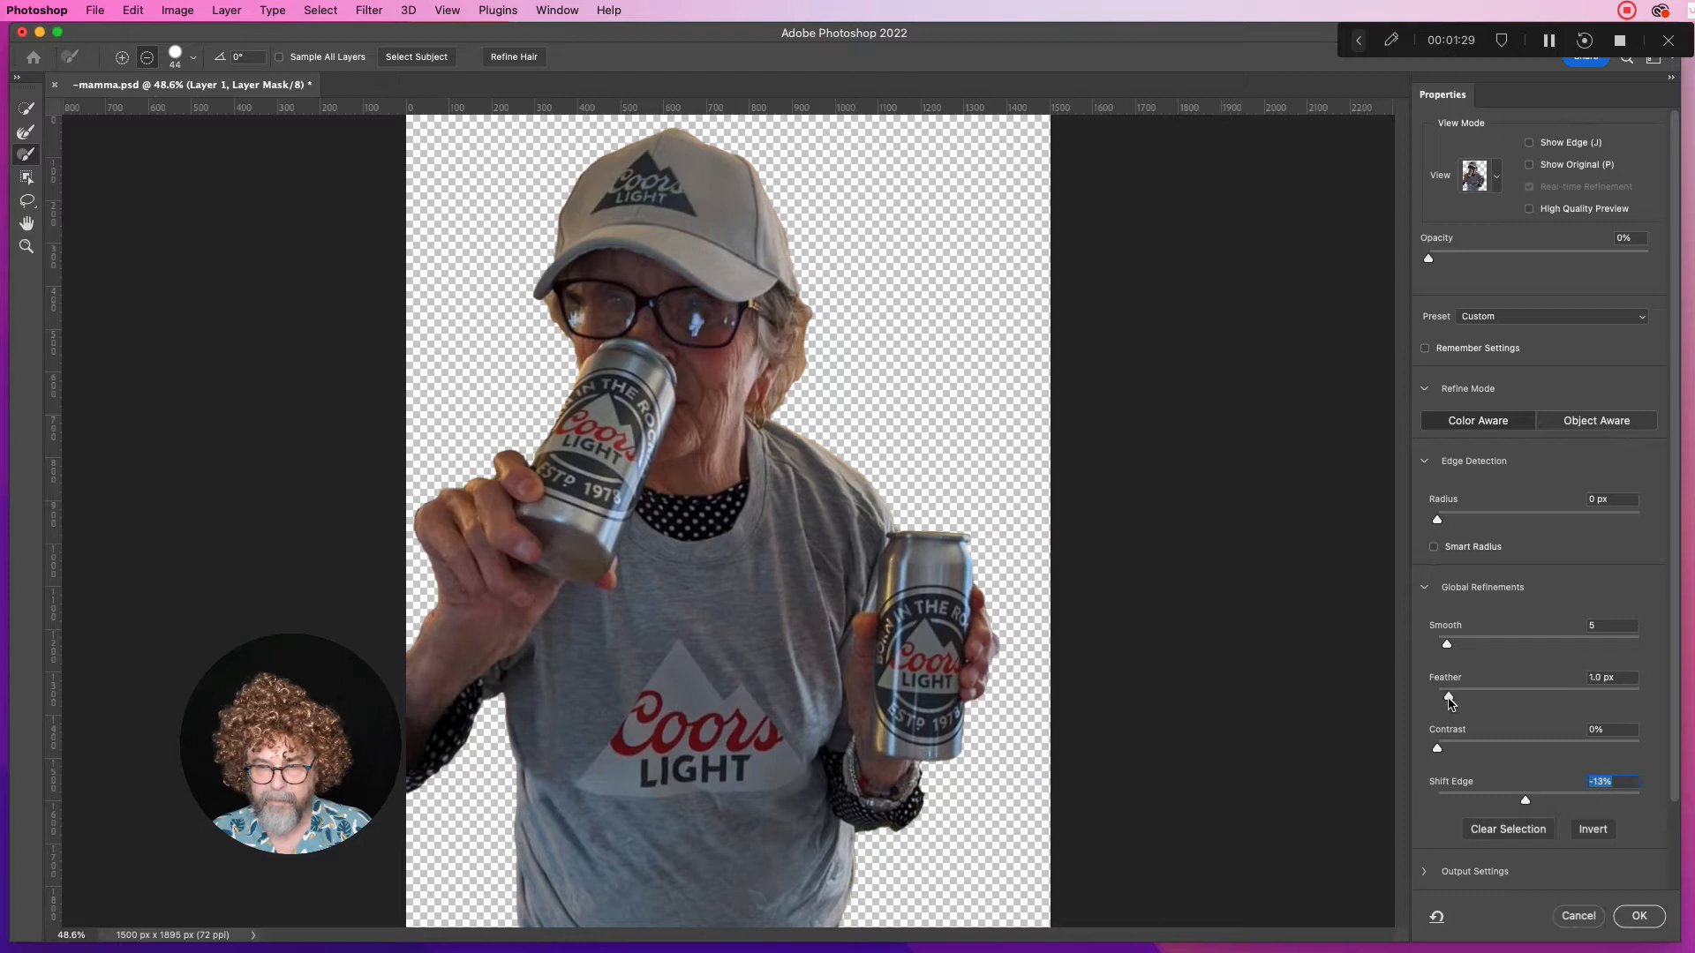
left_click(1448, 699)
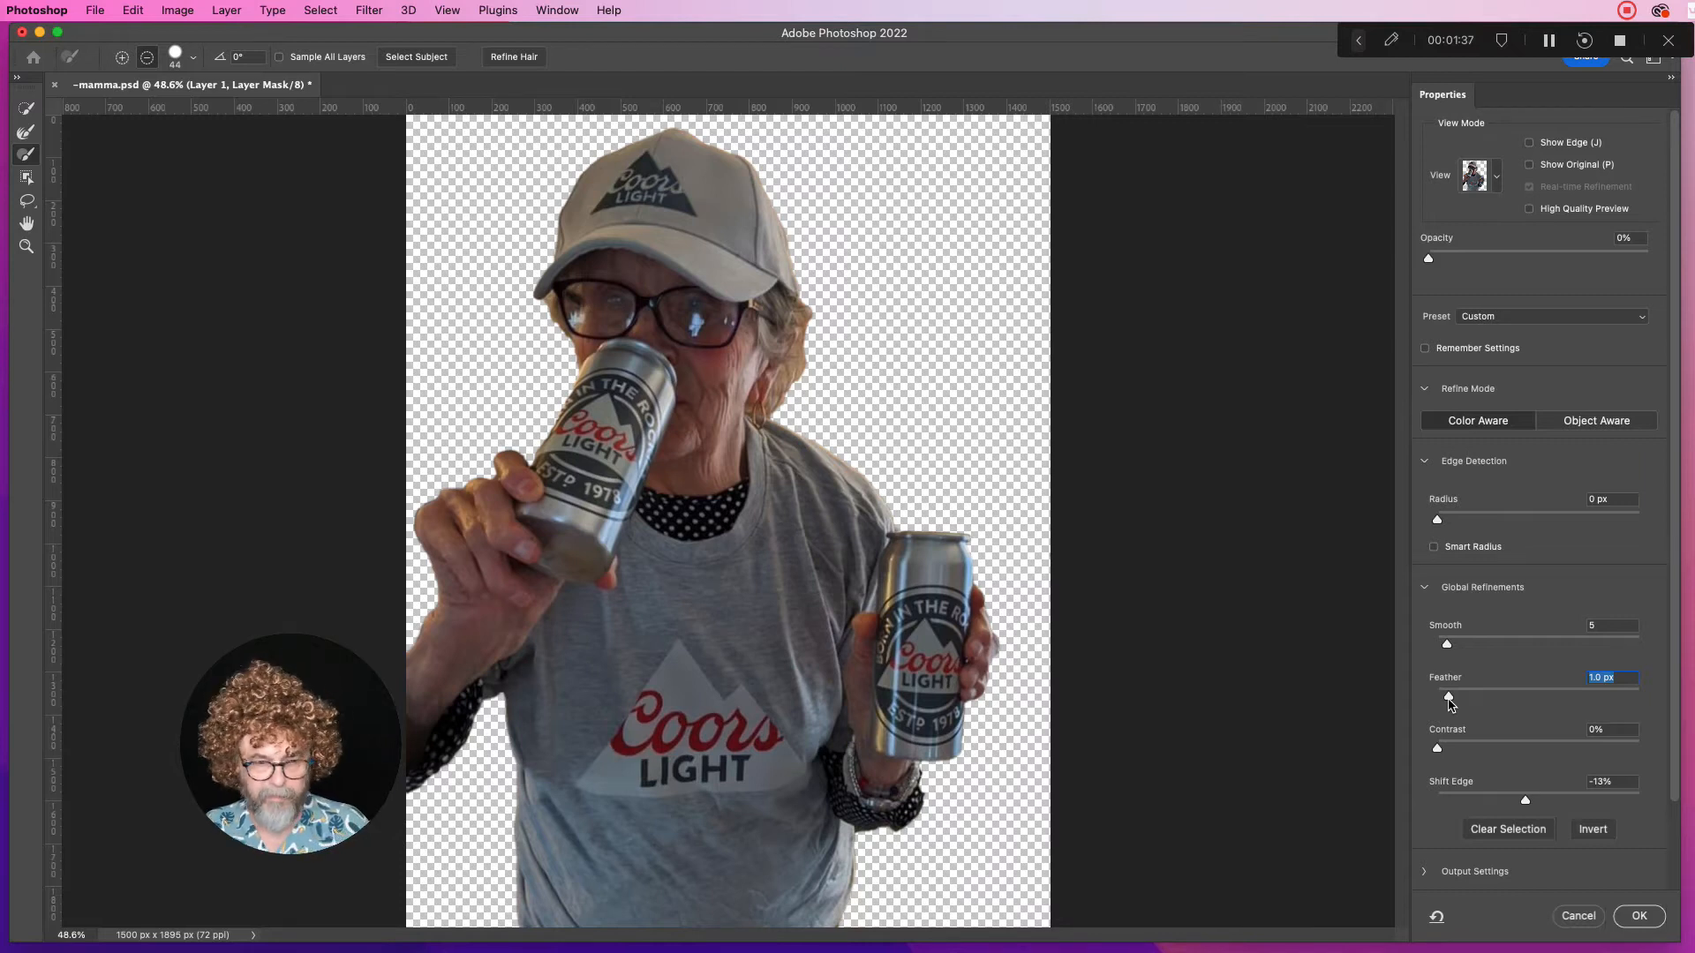
left_click(1636, 917)
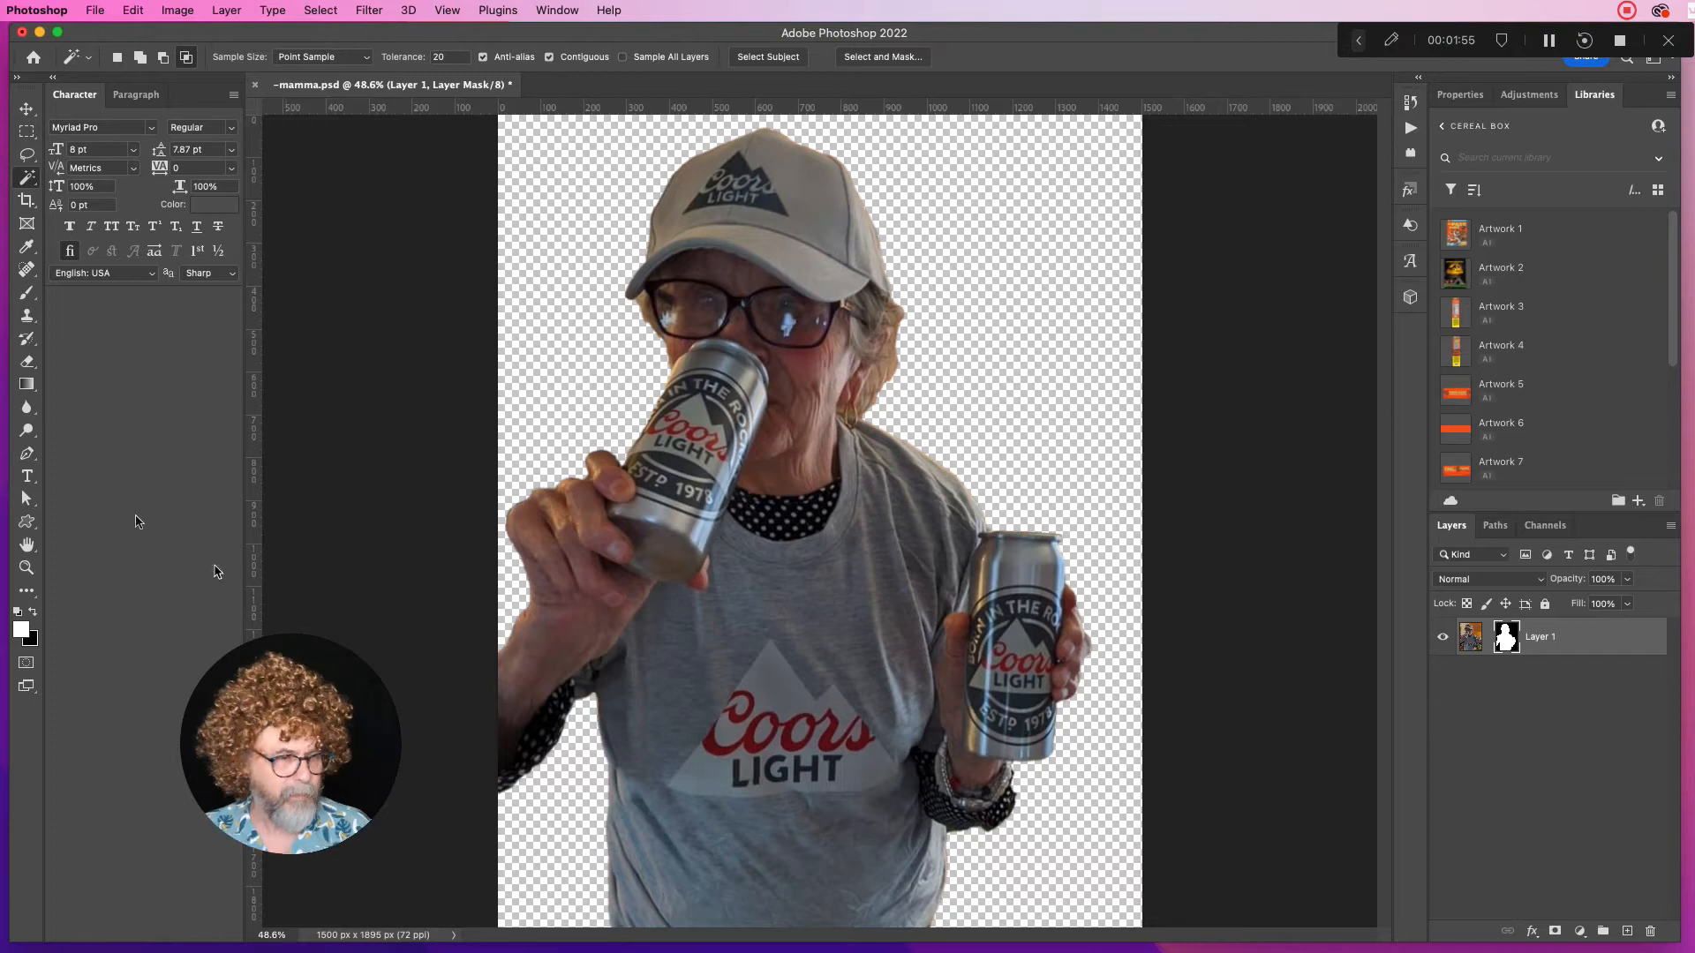
Lighten the woman's face on Layer 1's image with a 178 px Dodge brush set to Midtones at 50% exposure
left_click(27, 429)
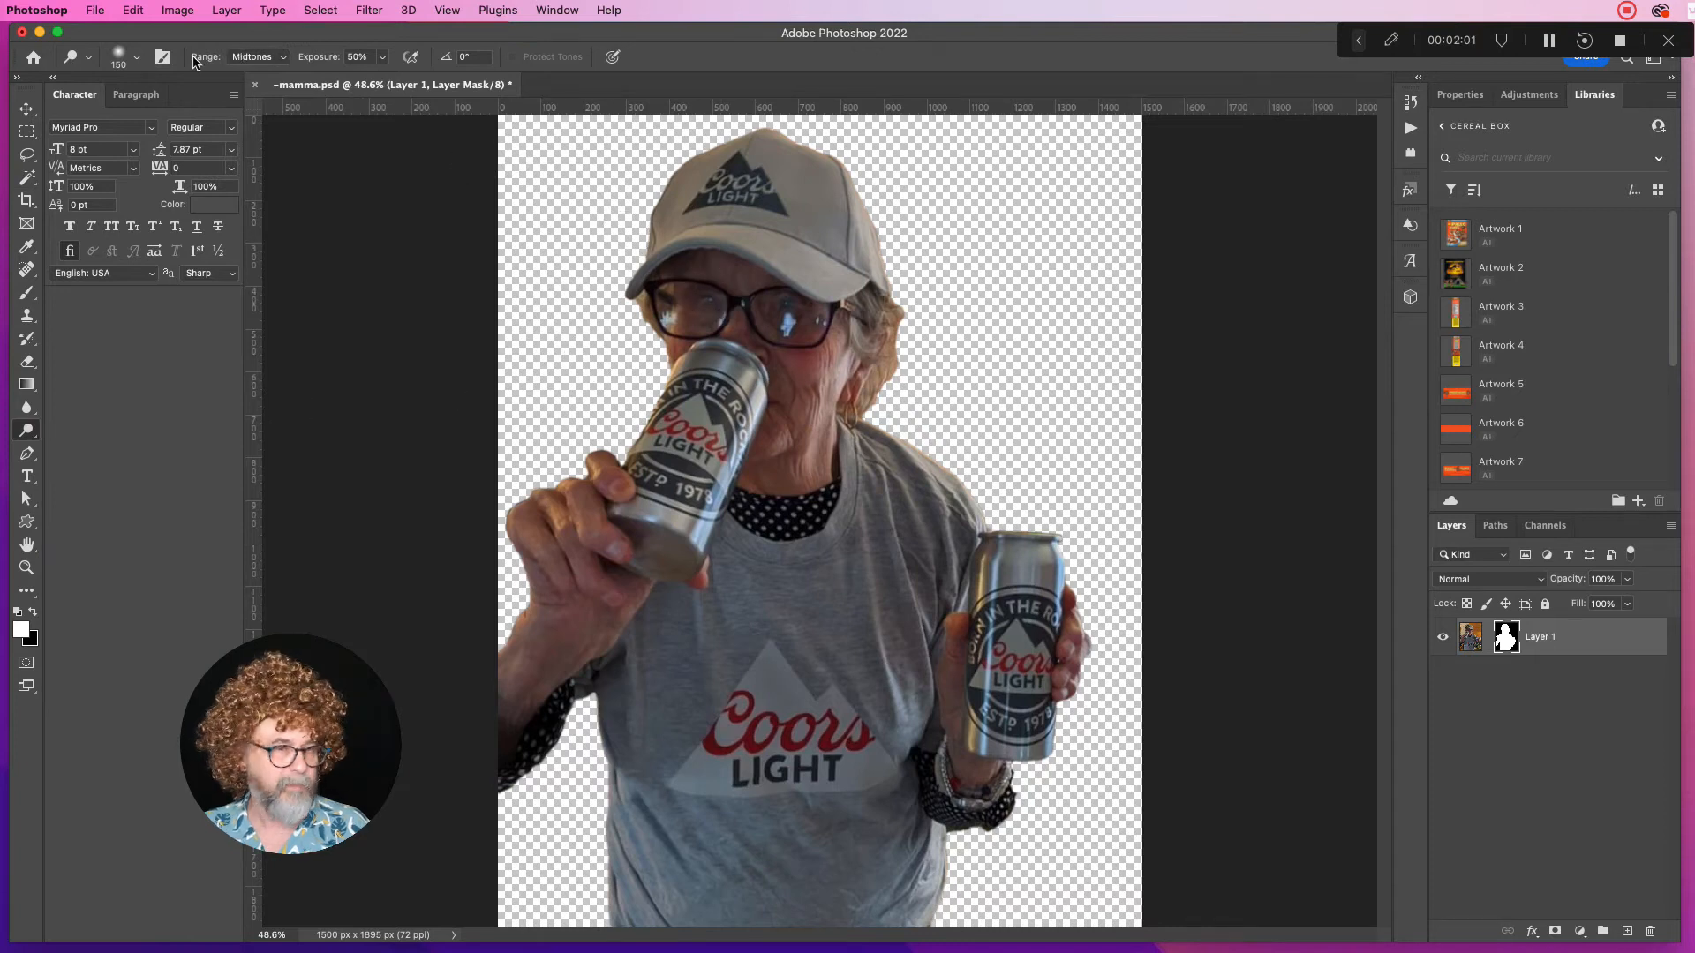
left_click(126, 60)
left_click_drag(176, 114, 186, 114)
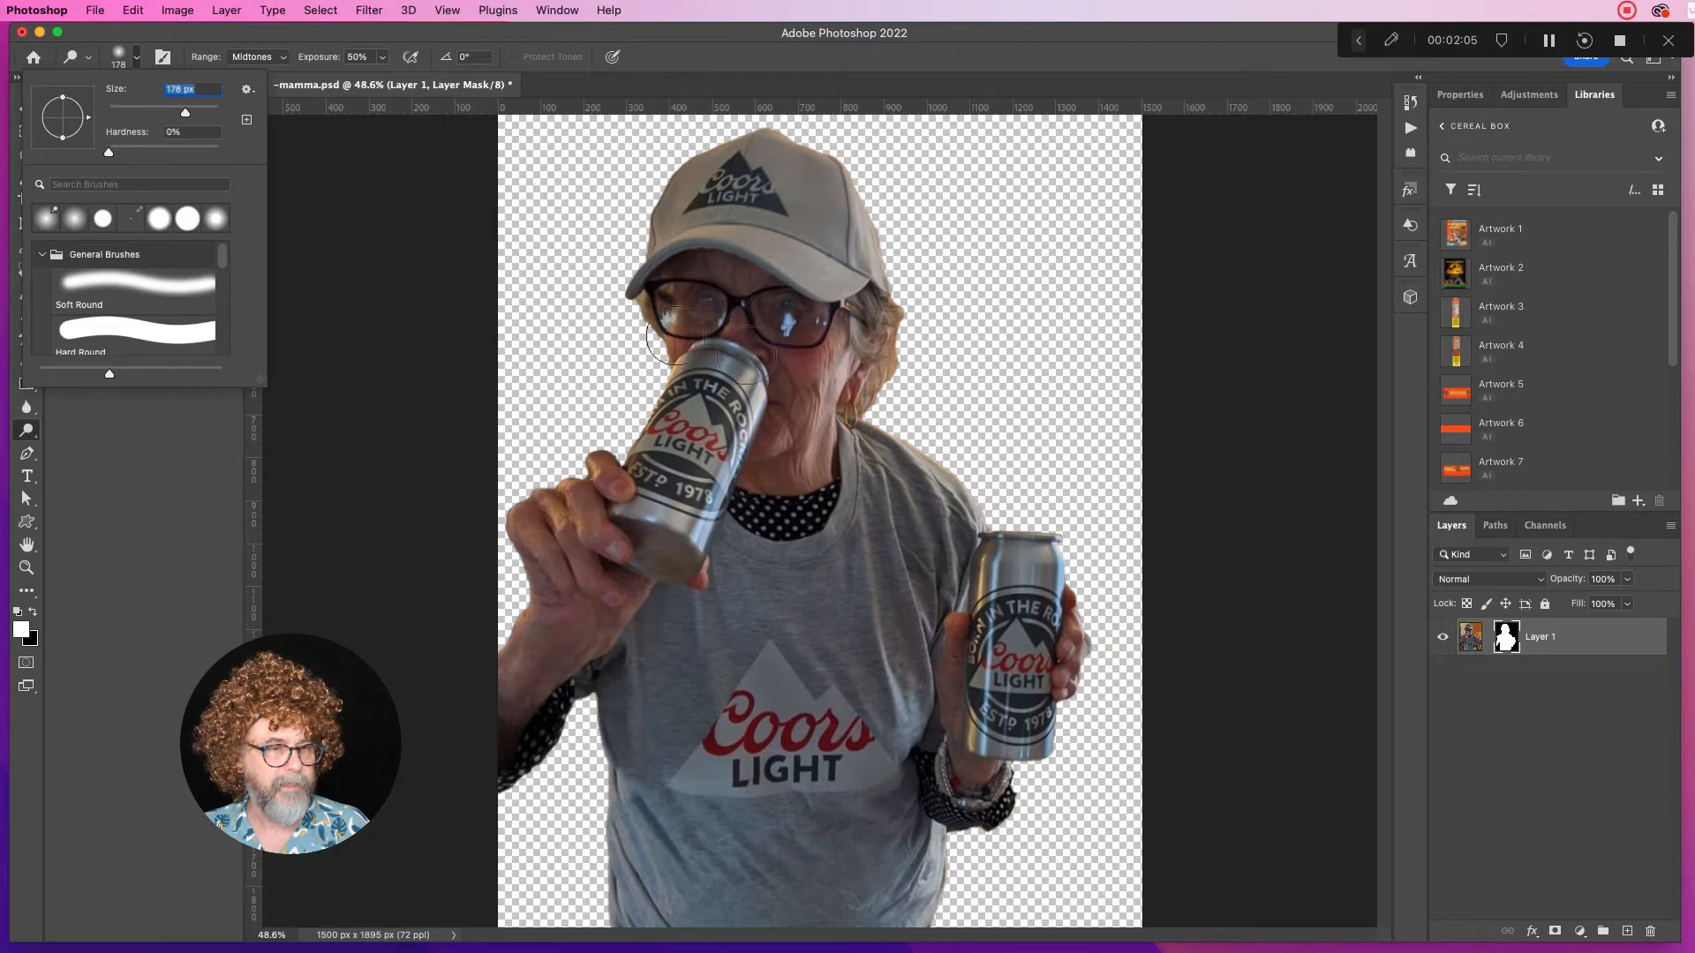
key("Return")
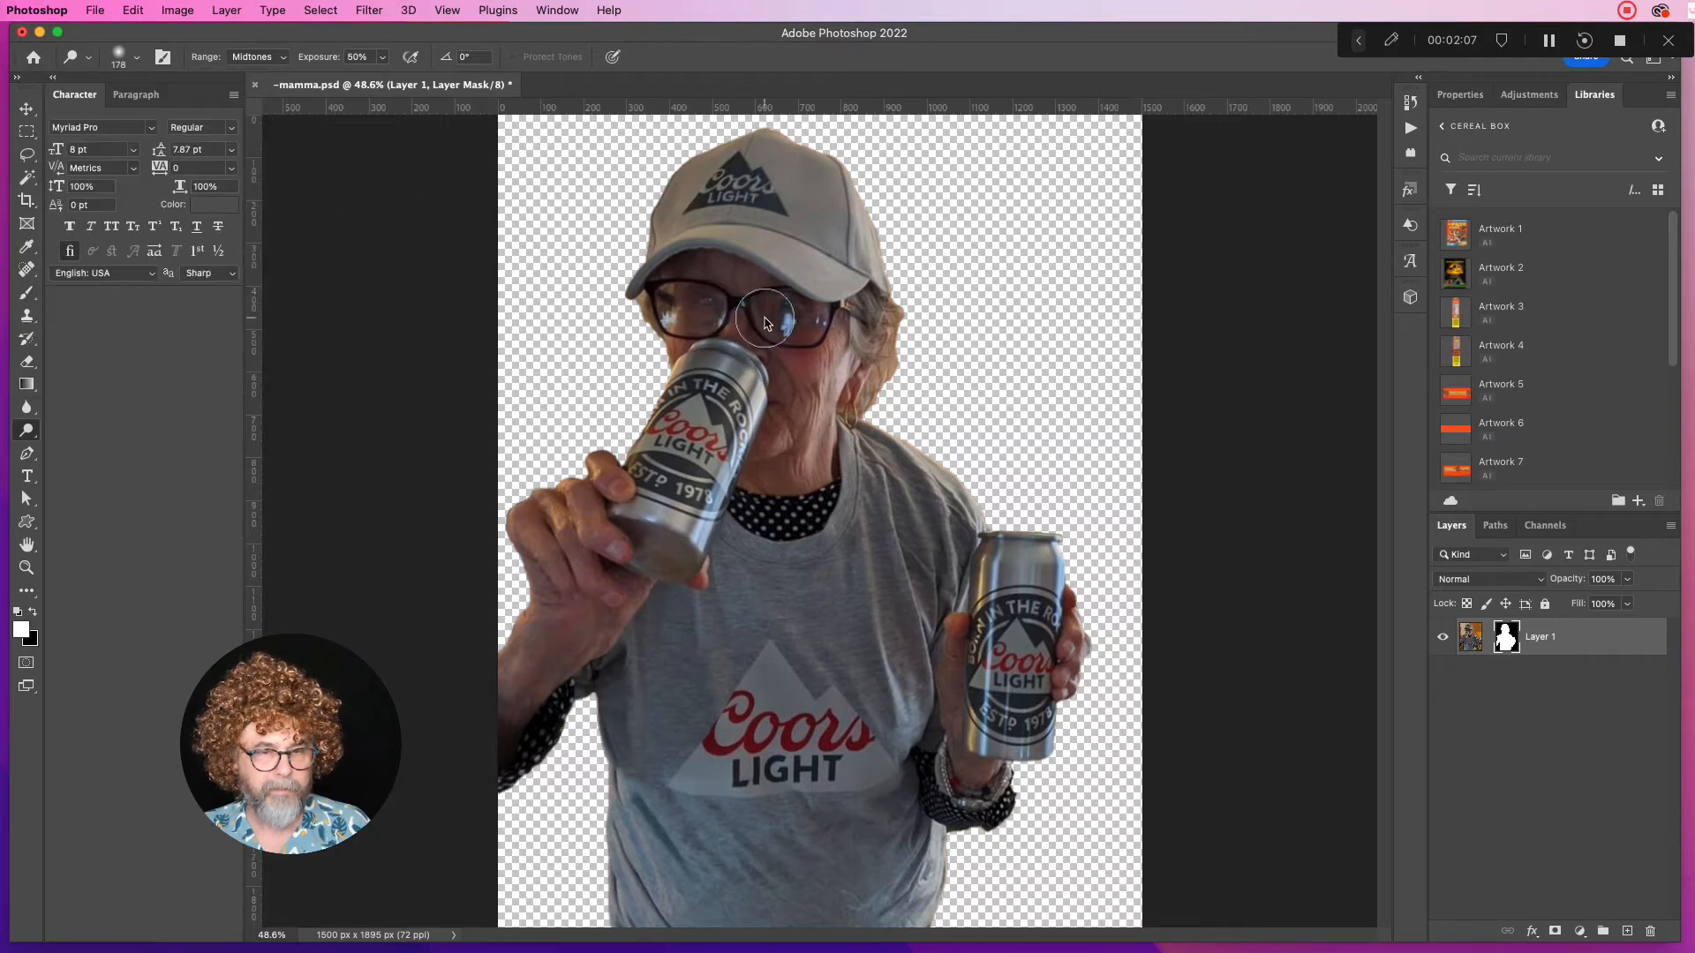
left_click(1471, 636)
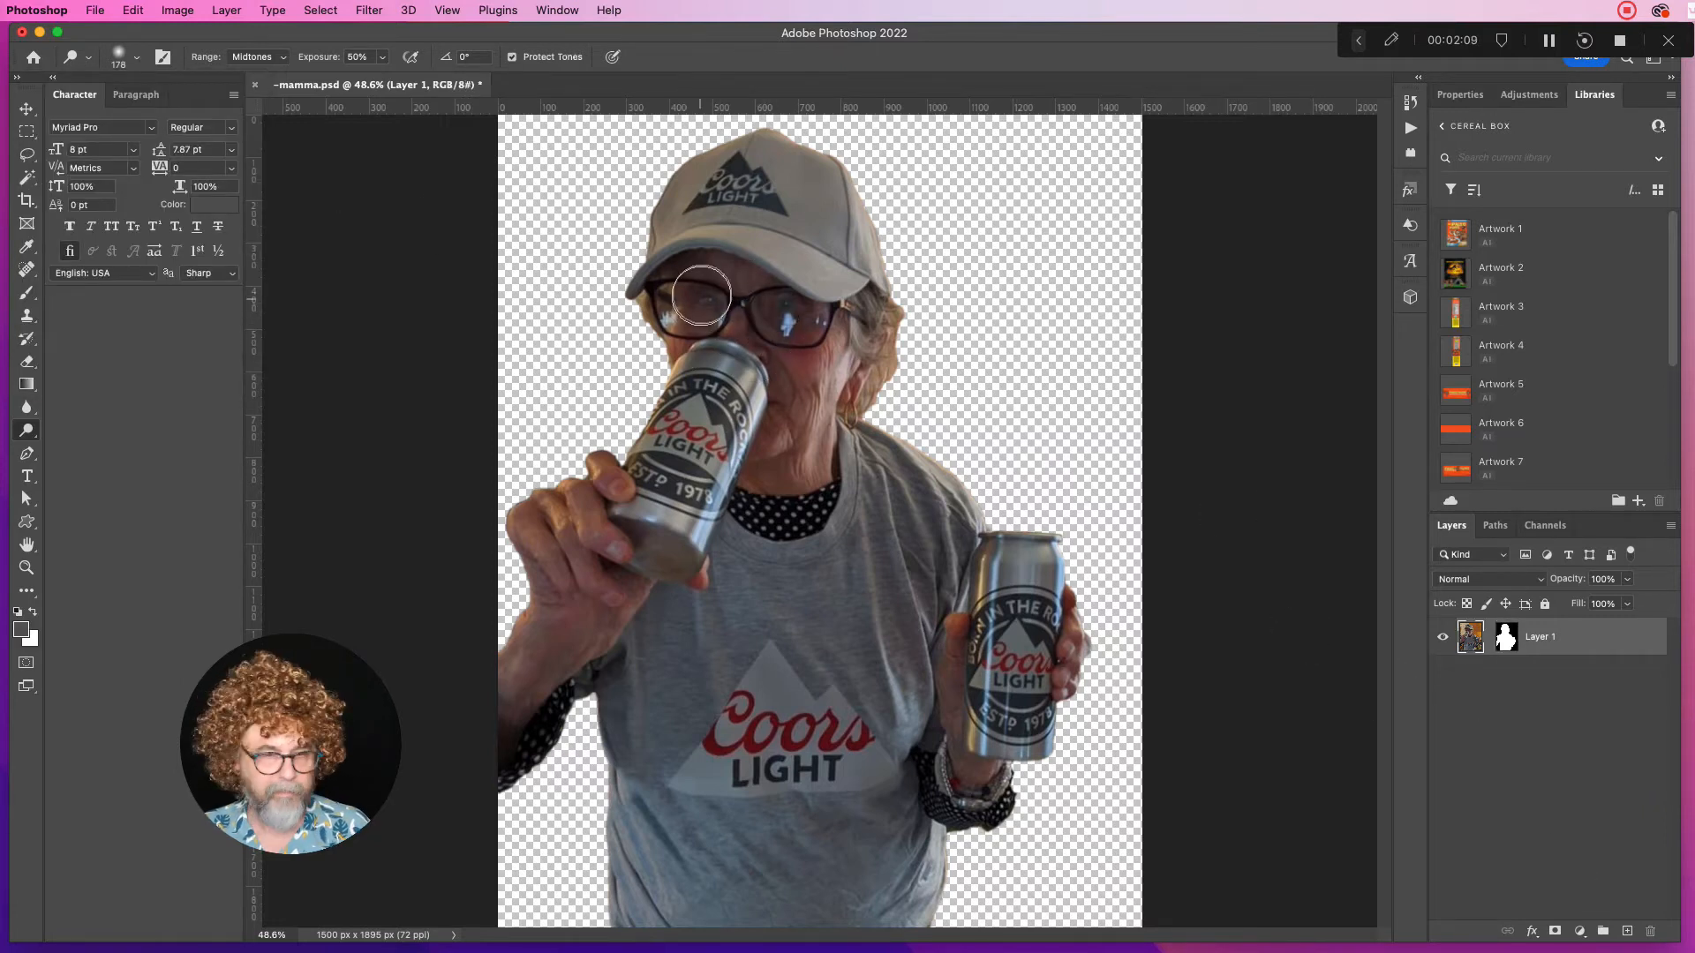
mouse_move(804, 347)
left_mouse_down()
mouse_move(739, 300)
mouse_move(688, 311)
mouse_move(778, 342)
mouse_move(801, 404)
mouse_move(778, 468)
left_mouse_up()
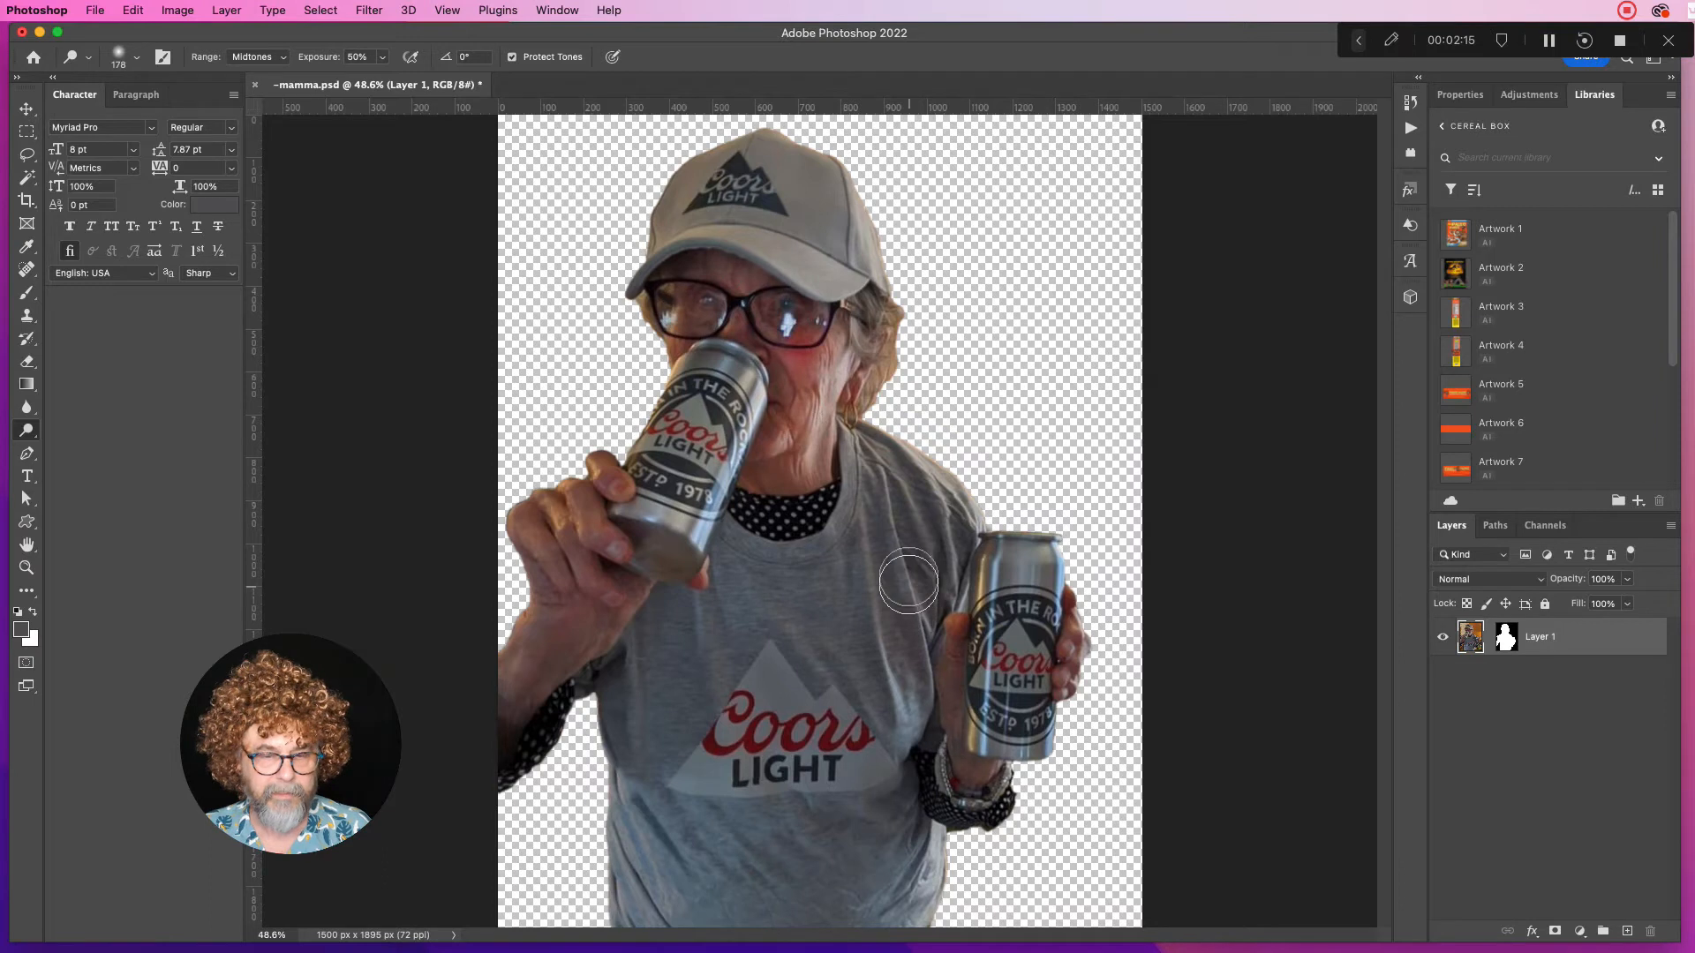
Lighten the shirt, both cans and the raised hand and arm with a 364 px Midtones Dodge brush at 50% exposure
left_click(123, 59)
left_click_drag(186, 113, 195, 114)
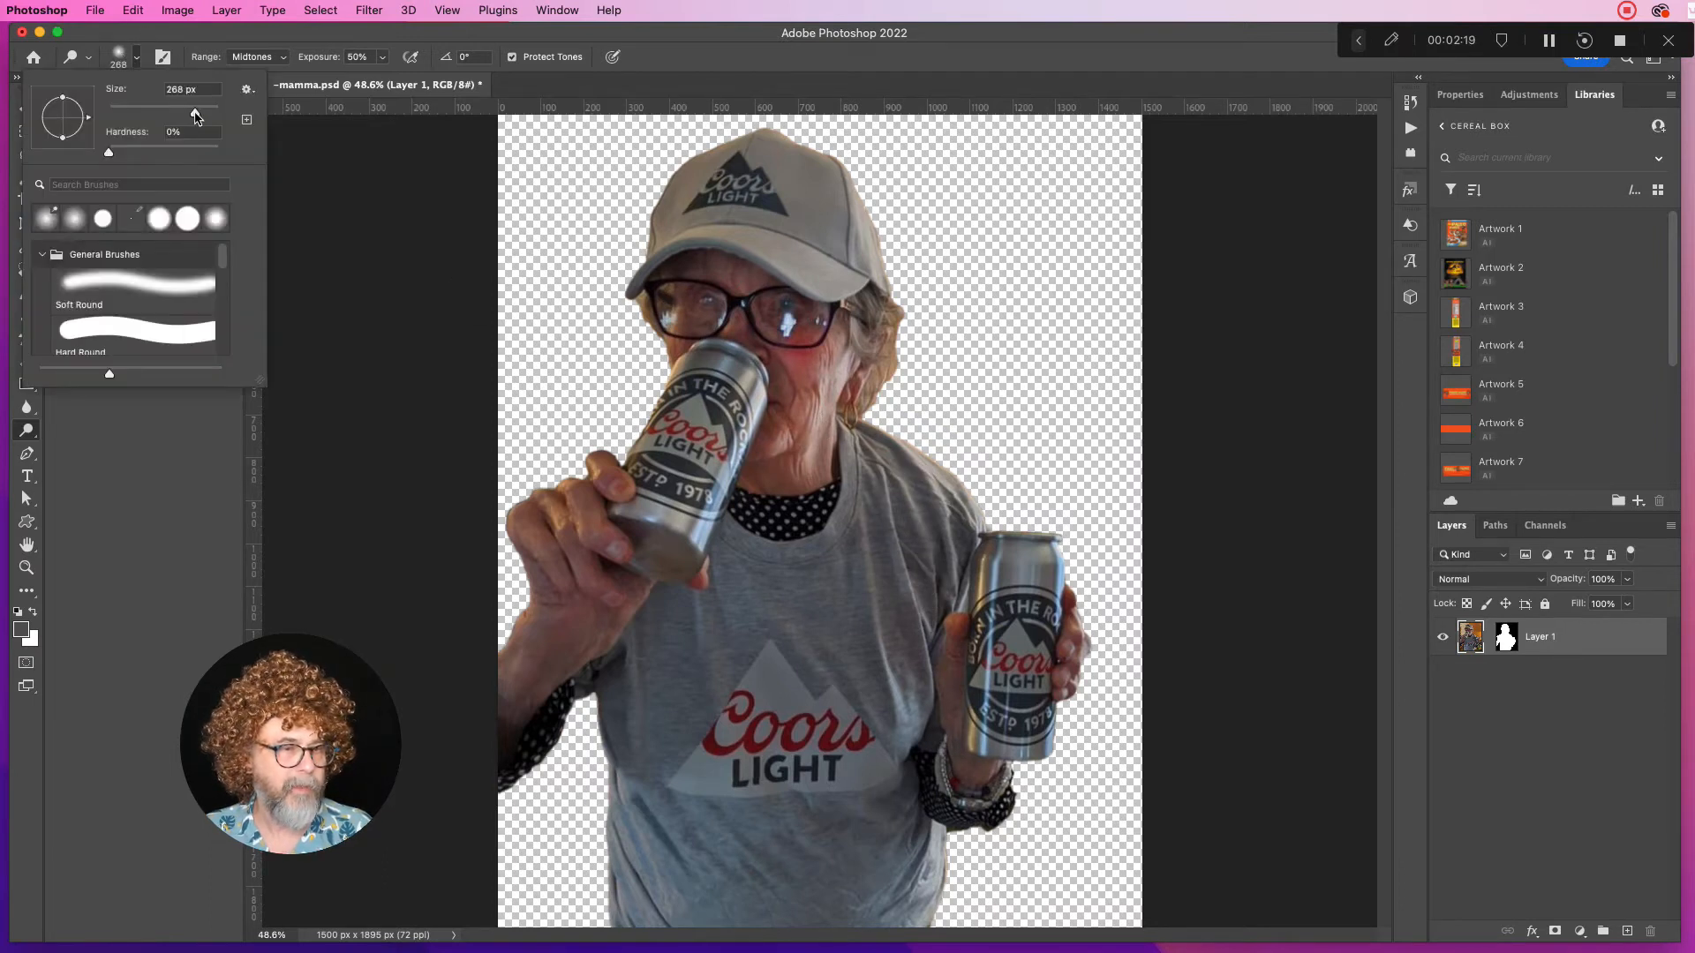
left_click(251, 56)
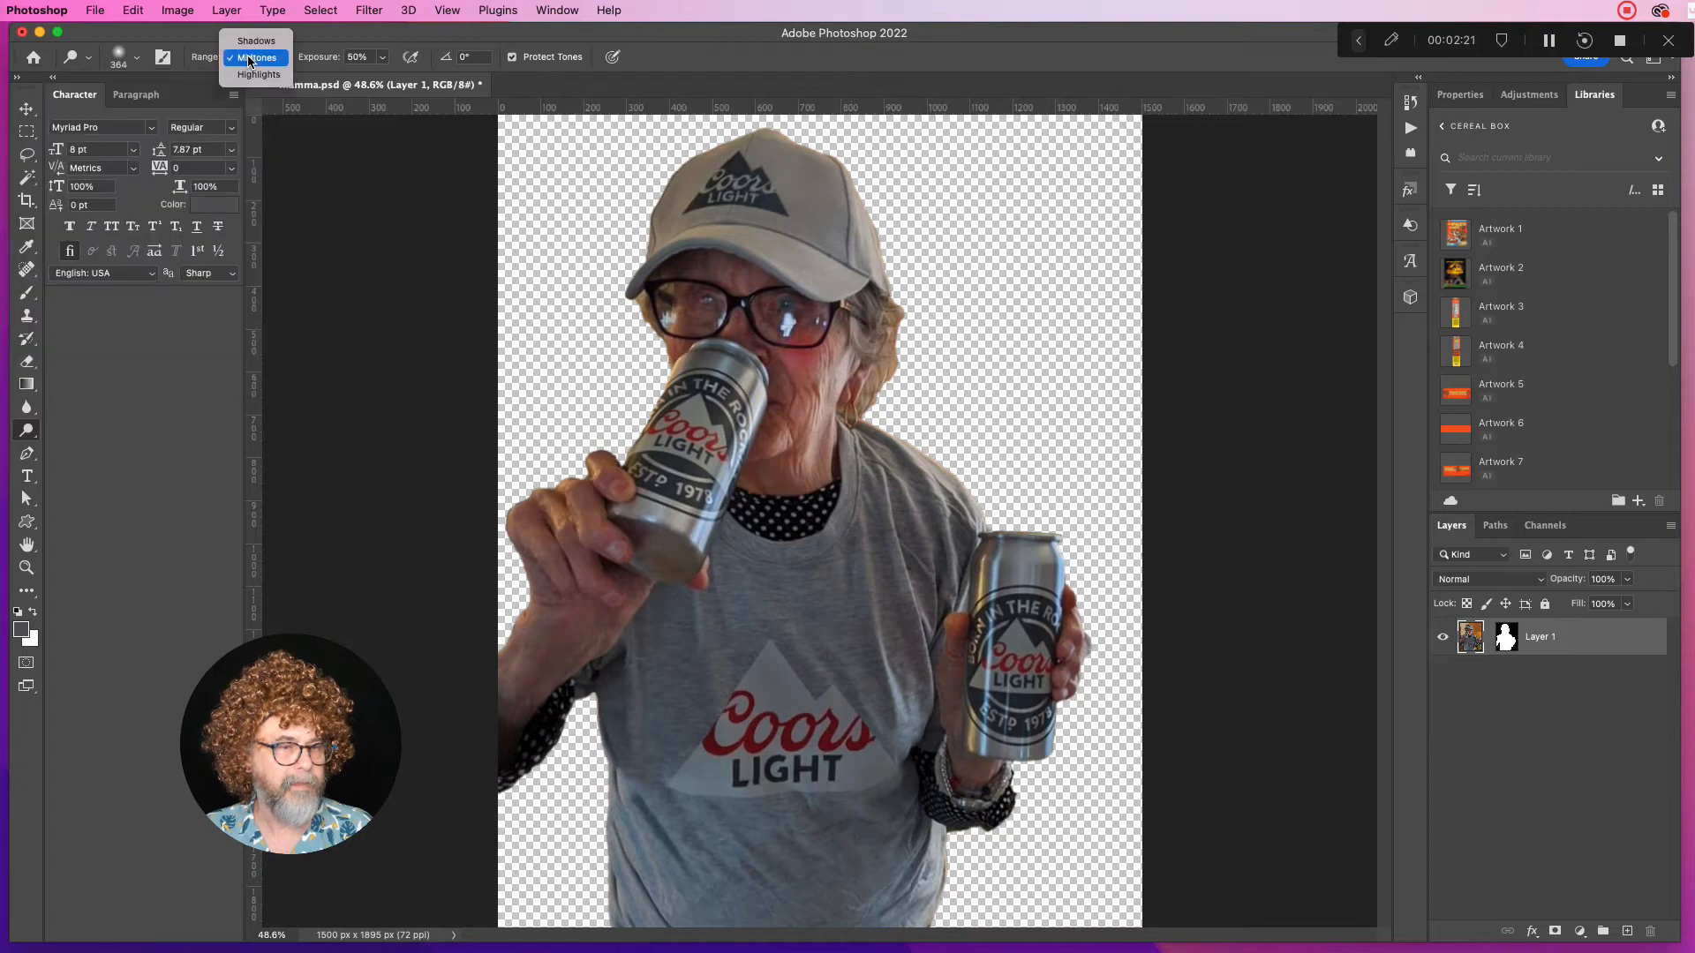
left_click(249, 59)
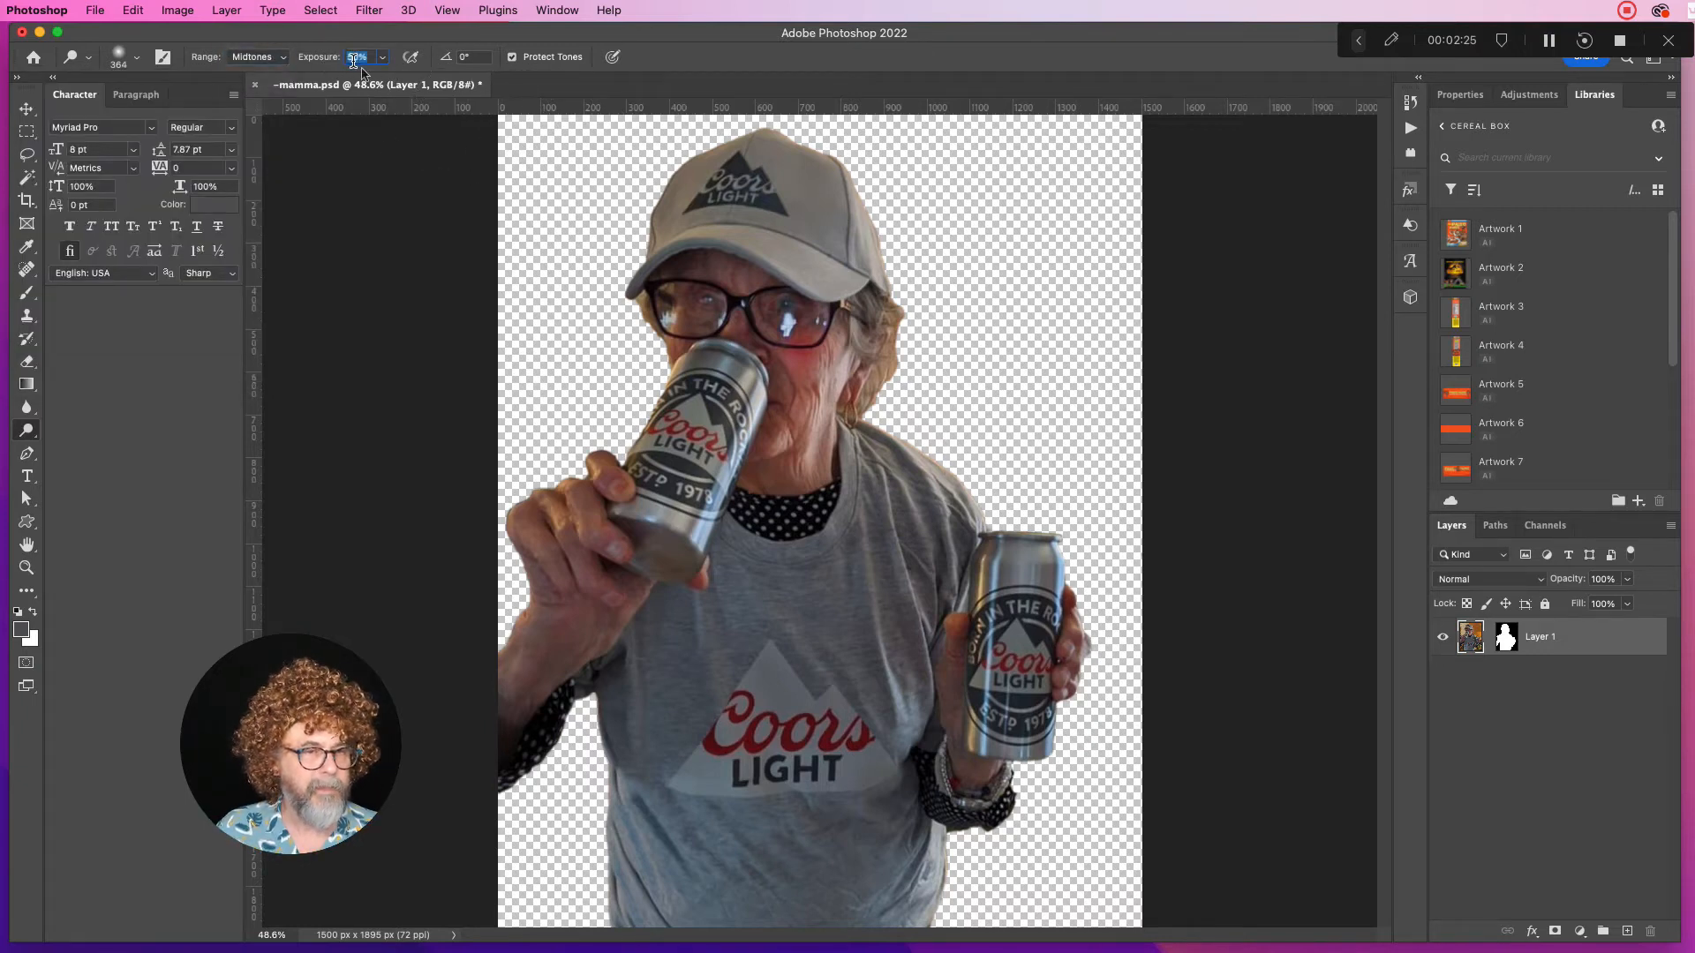
mouse_move(917, 605)
left_mouse_down()
mouse_move(819, 740)
mouse_move(747, 648)
mouse_move(653, 693)
mouse_move(634, 733)
left_mouse_up()
left_click_drag(712, 595, 722, 599)
mouse_move(848, 371)
left_mouse_down()
mouse_move(716, 298)
mouse_move(806, 418)
mouse_move(805, 486)
mouse_move(853, 349)
mouse_move(818, 355)
mouse_move(696, 288)
mouse_move(778, 128)
mouse_move(674, 203)
mouse_move(805, 480)
mouse_move(895, 545)
left_mouse_up()
mouse_move(875, 779)
left_mouse_down()
mouse_move(860, 874)
mouse_move(784, 848)
mouse_move(667, 910)
mouse_move(879, 902)
mouse_move(652, 807)
mouse_move(674, 891)
left_mouse_up()
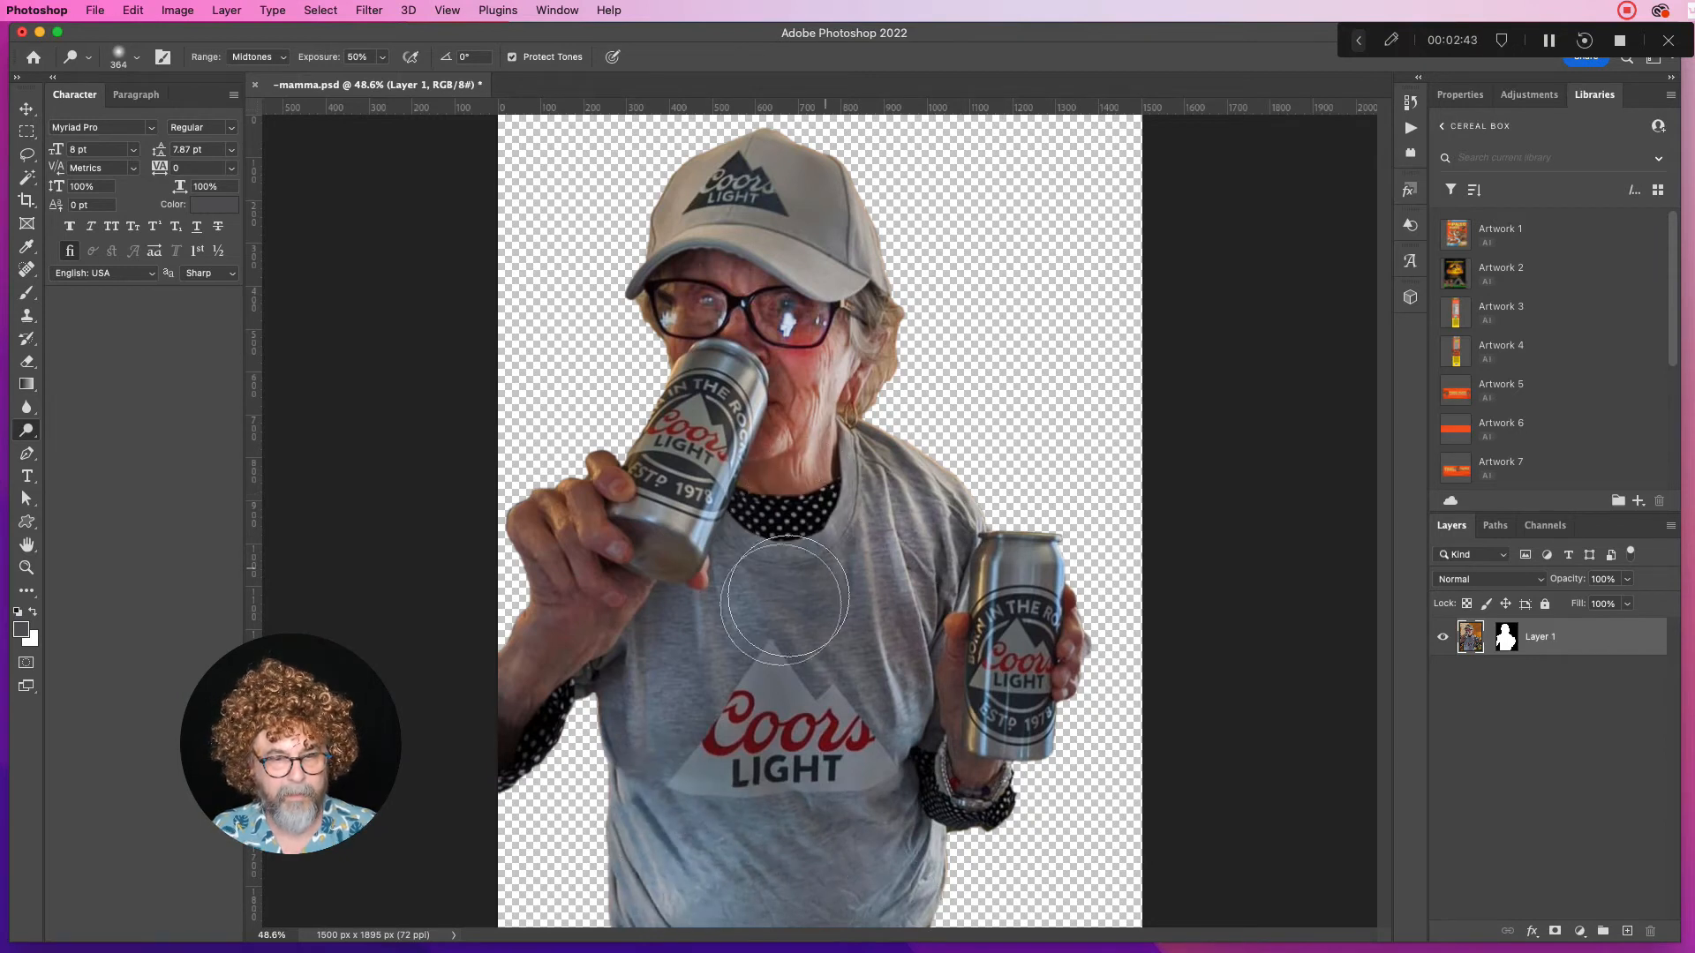
mouse_move(1021, 700)
left_mouse_down()
mouse_move(1024, 587)
mouse_move(1016, 720)
mouse_move(1030, 578)
left_mouse_up()
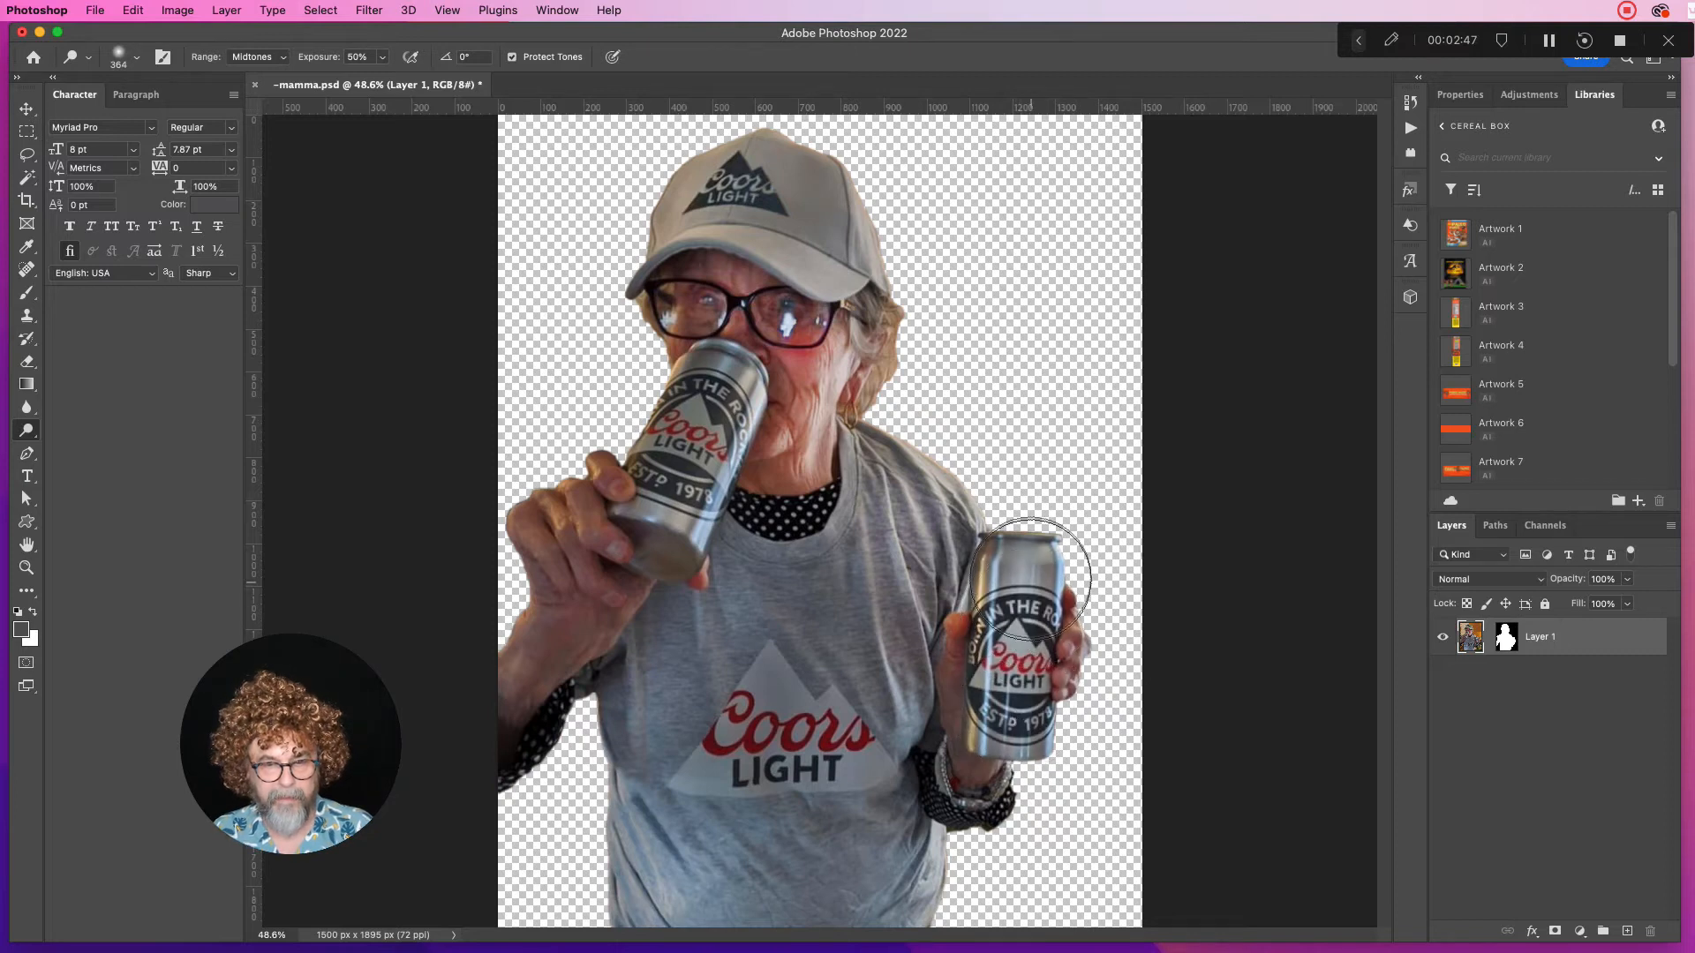
mouse_move(691, 452)
left_mouse_down()
mouse_move(697, 495)
mouse_move(693, 415)
mouse_move(711, 388)
mouse_move(655, 558)
mouse_move(580, 549)
mouse_move(570, 613)
mouse_move(503, 719)
left_mouse_up()
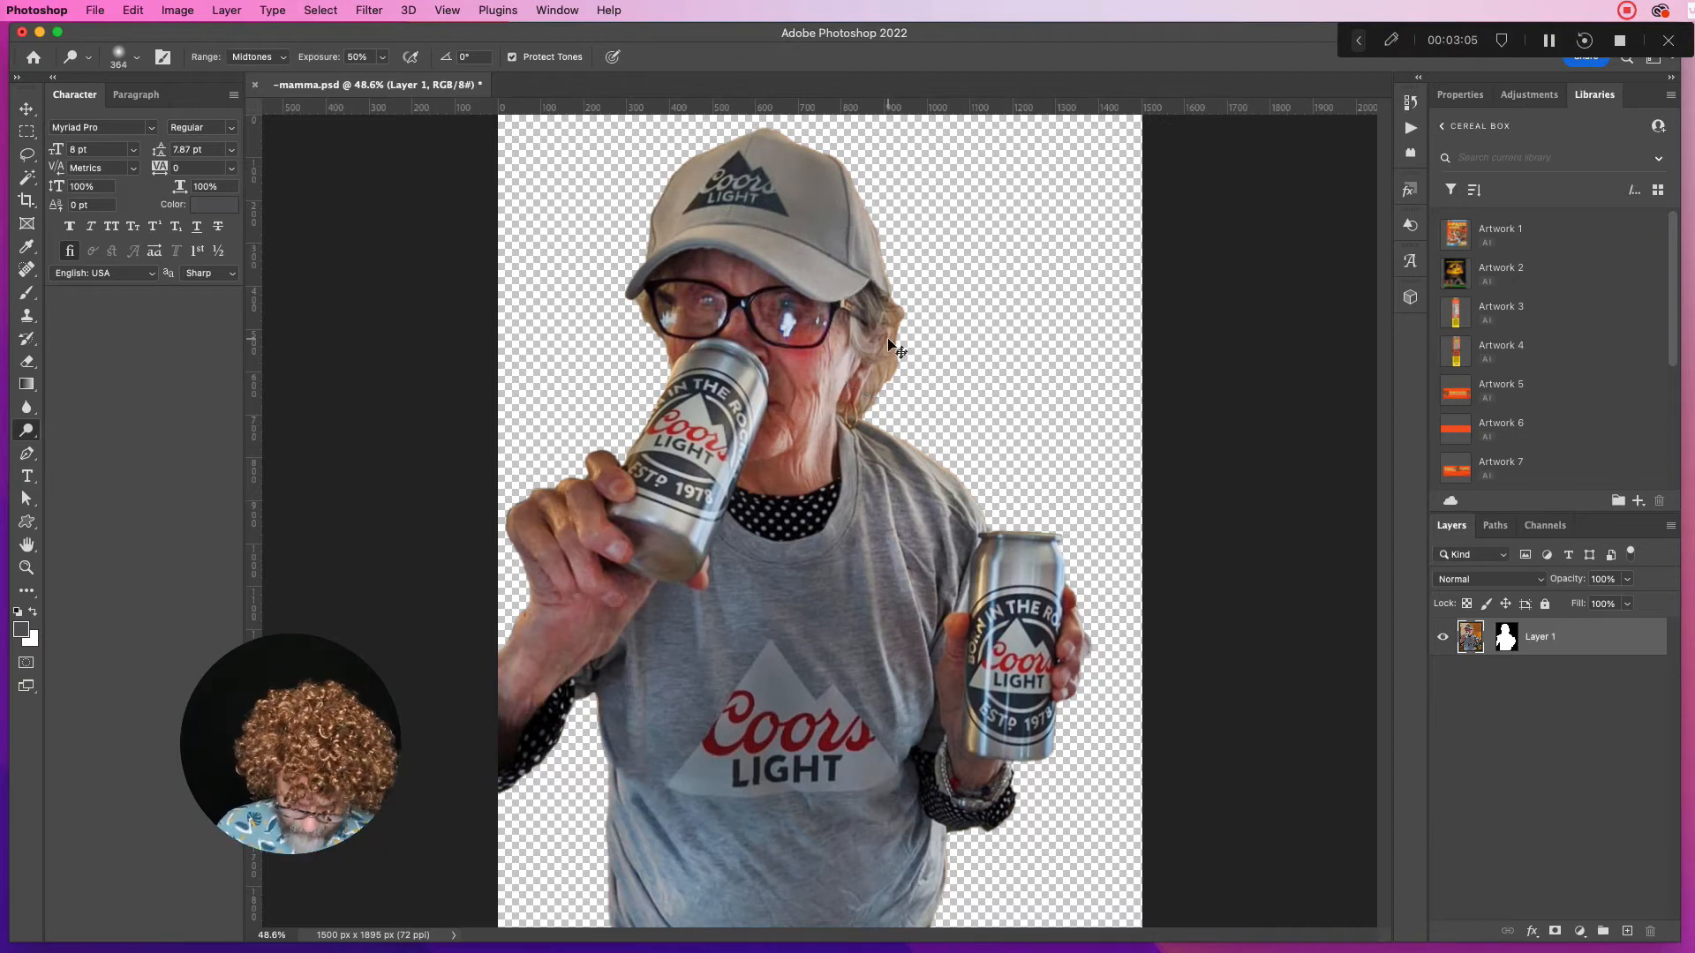
key("super+o")
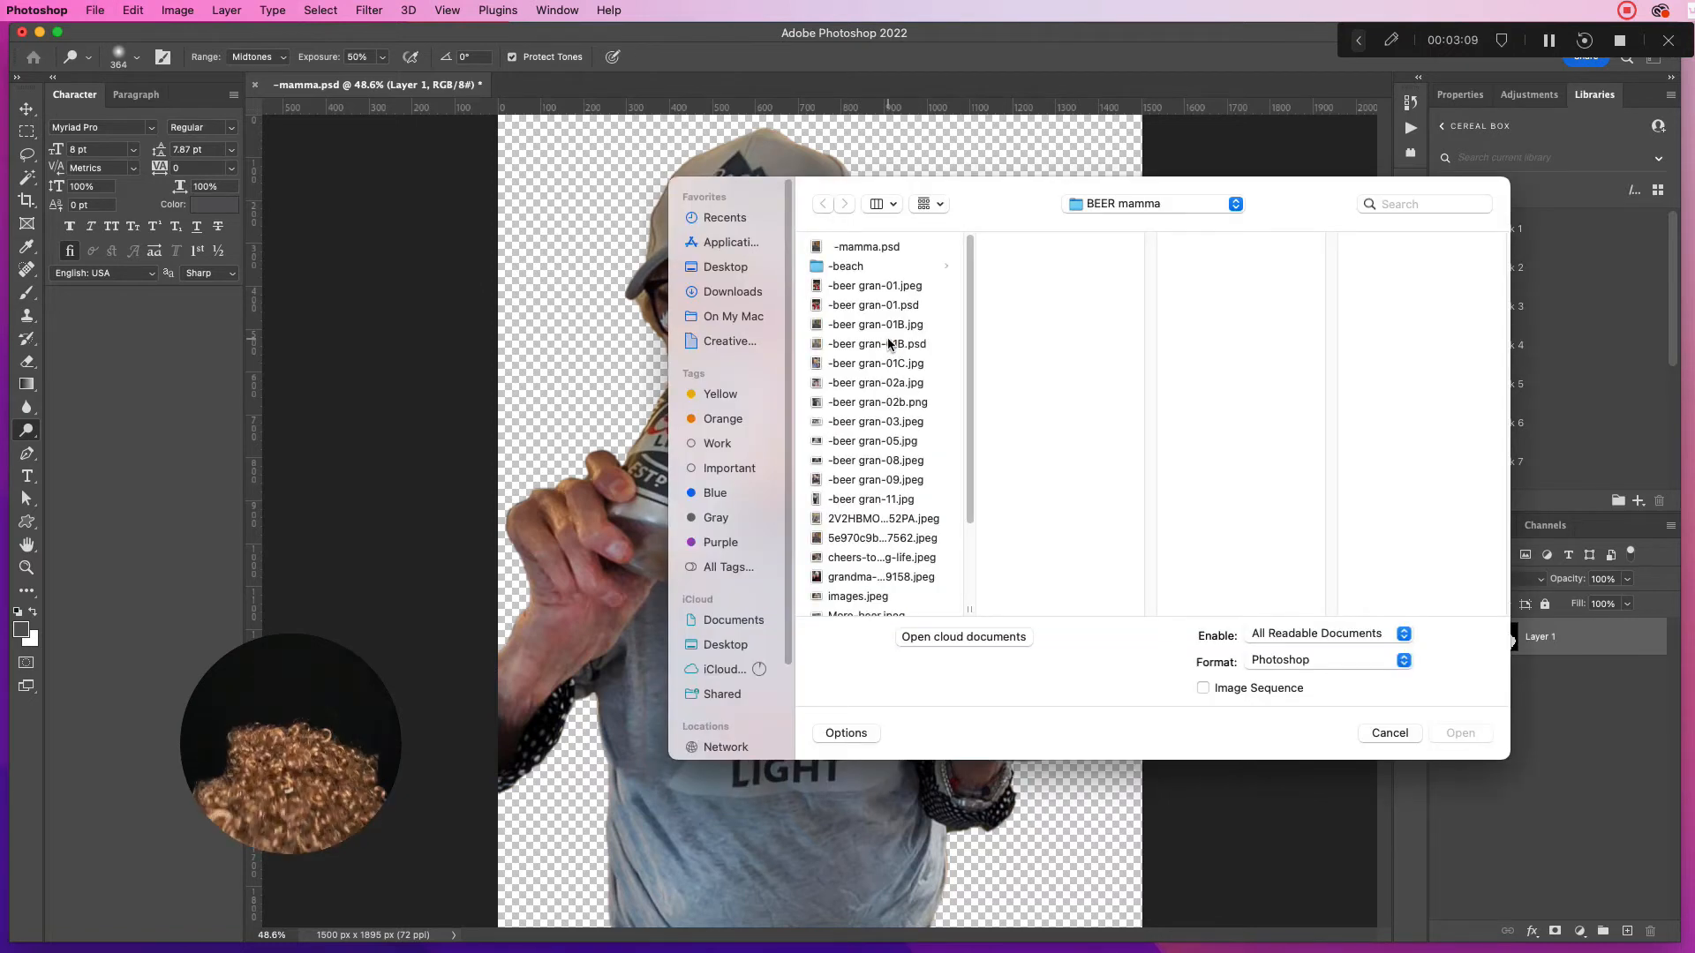
left_click(911, 270)
left_click(1096, 251)
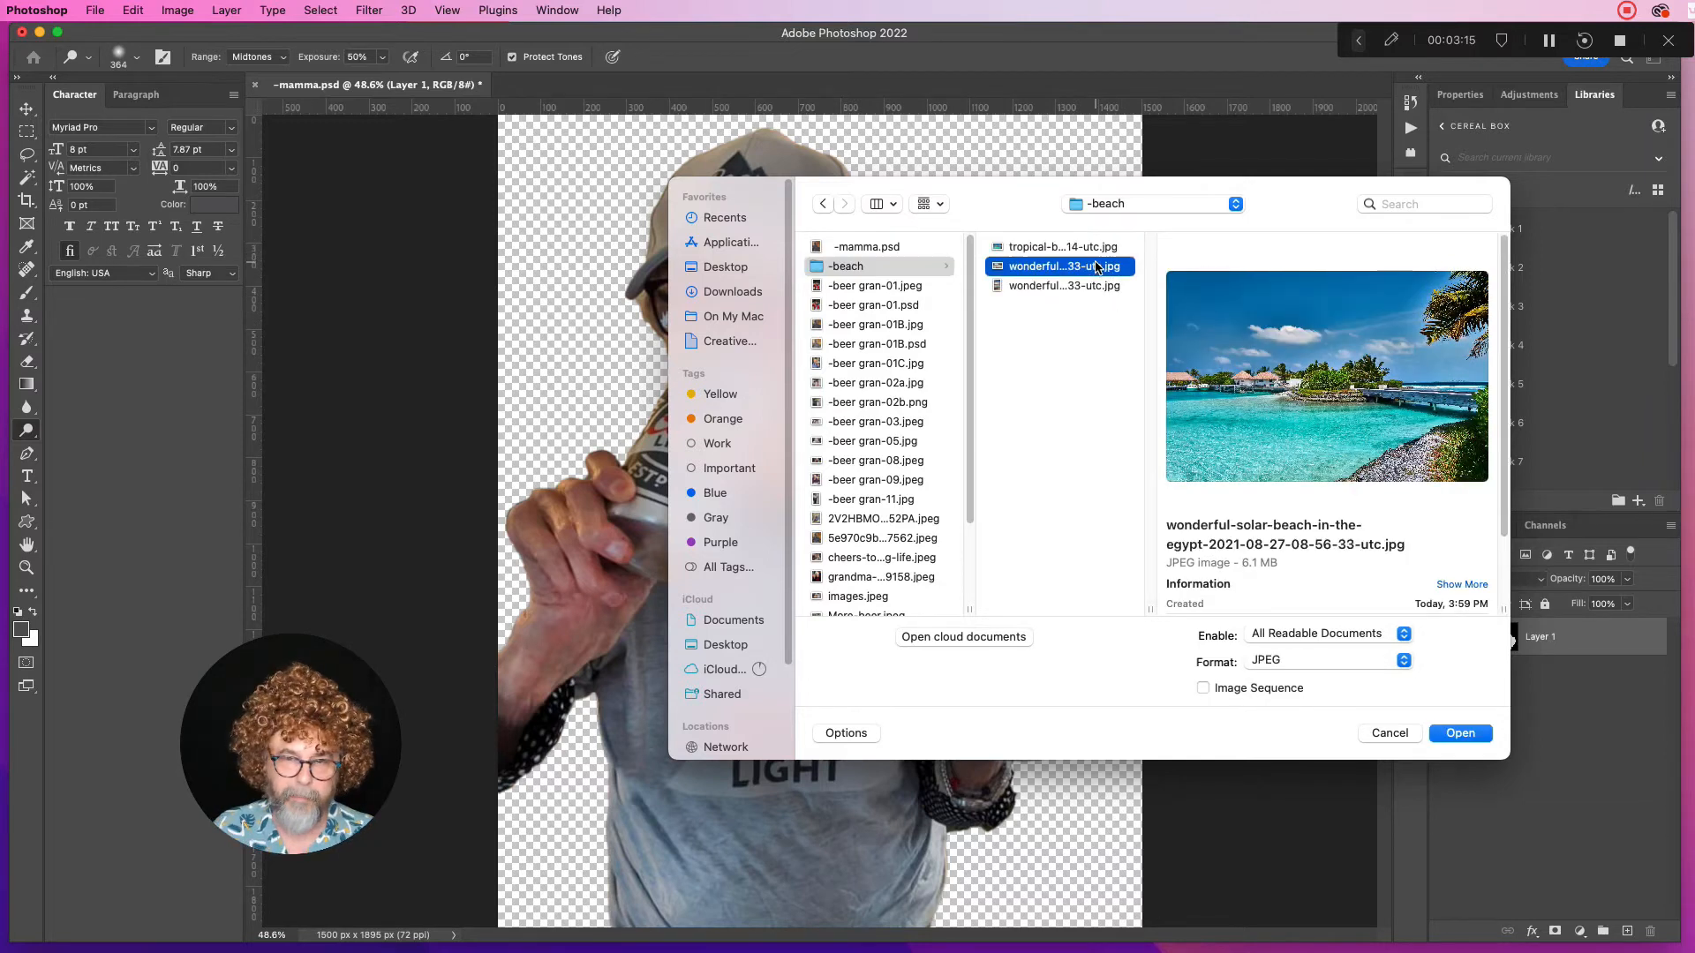
left_click(1097, 267)
left_click(1093, 288)
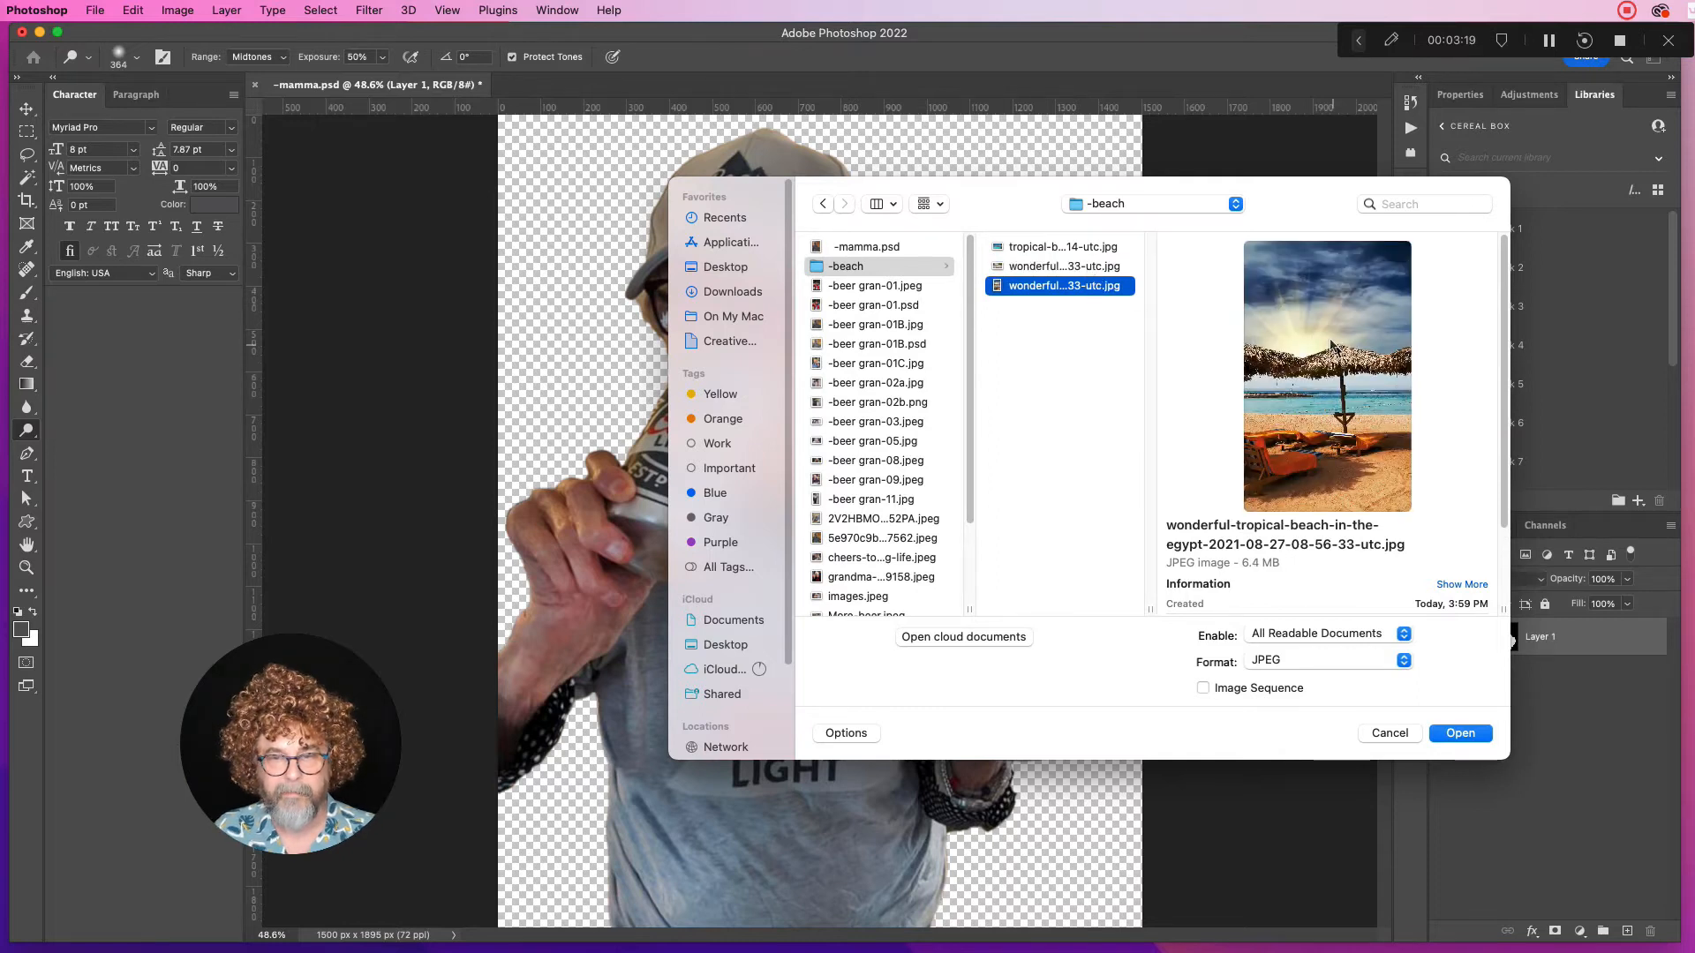
left_click(1093, 272)
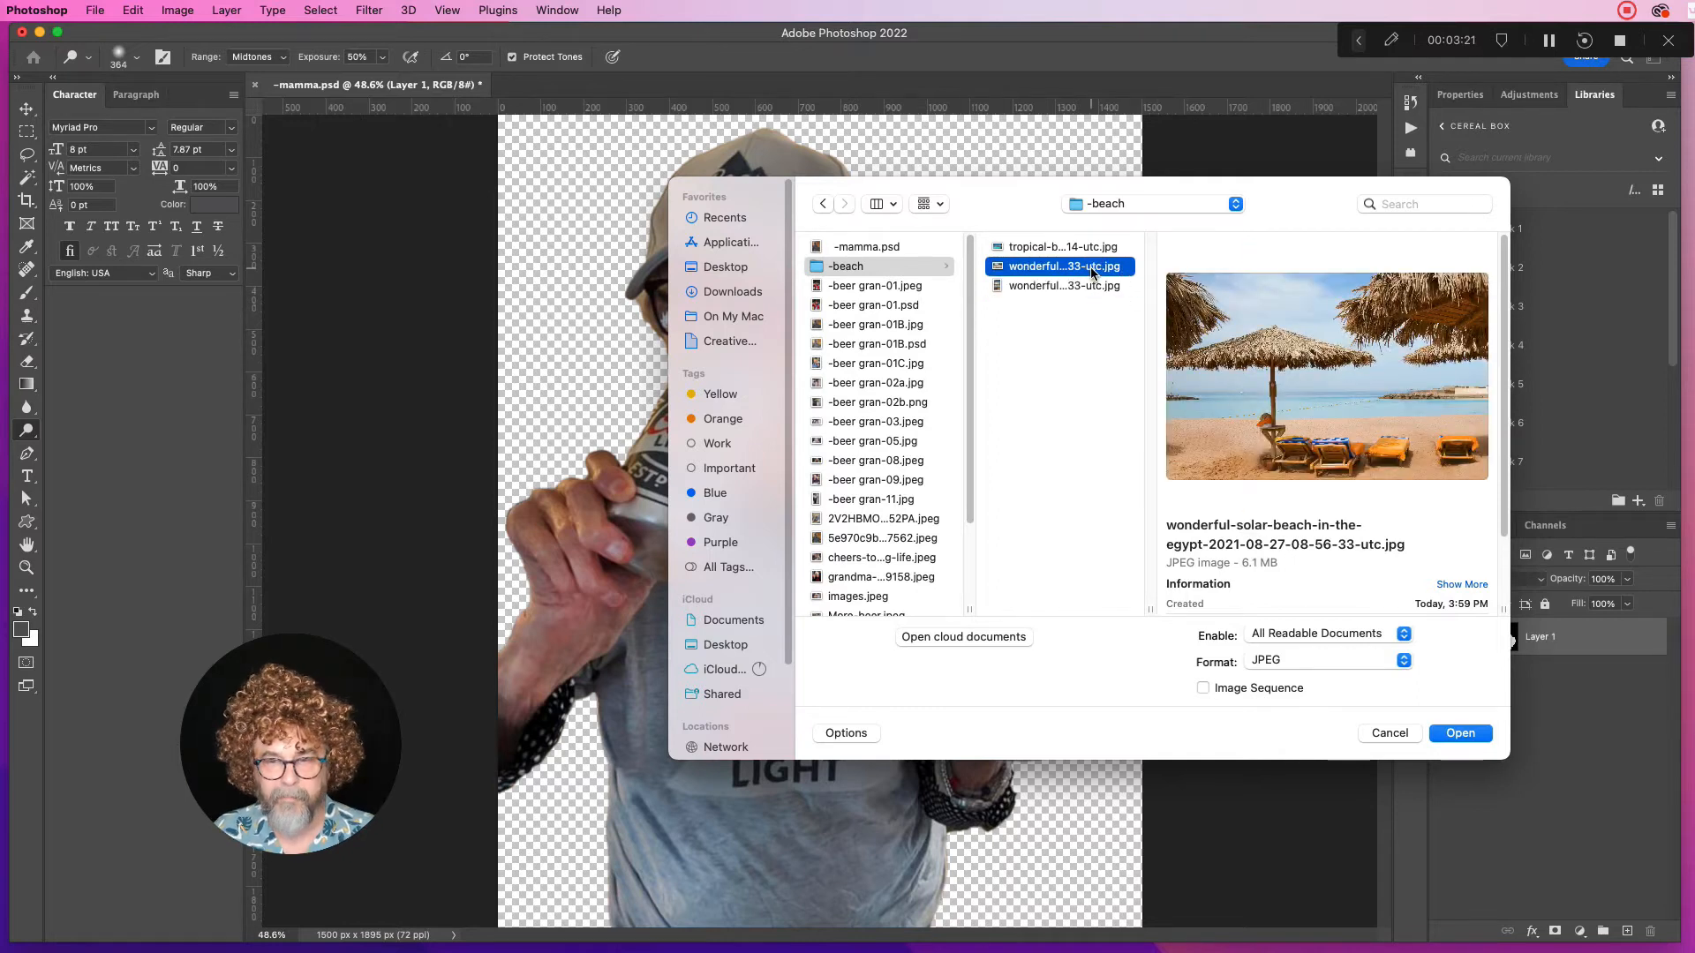
left_click(1460, 733)
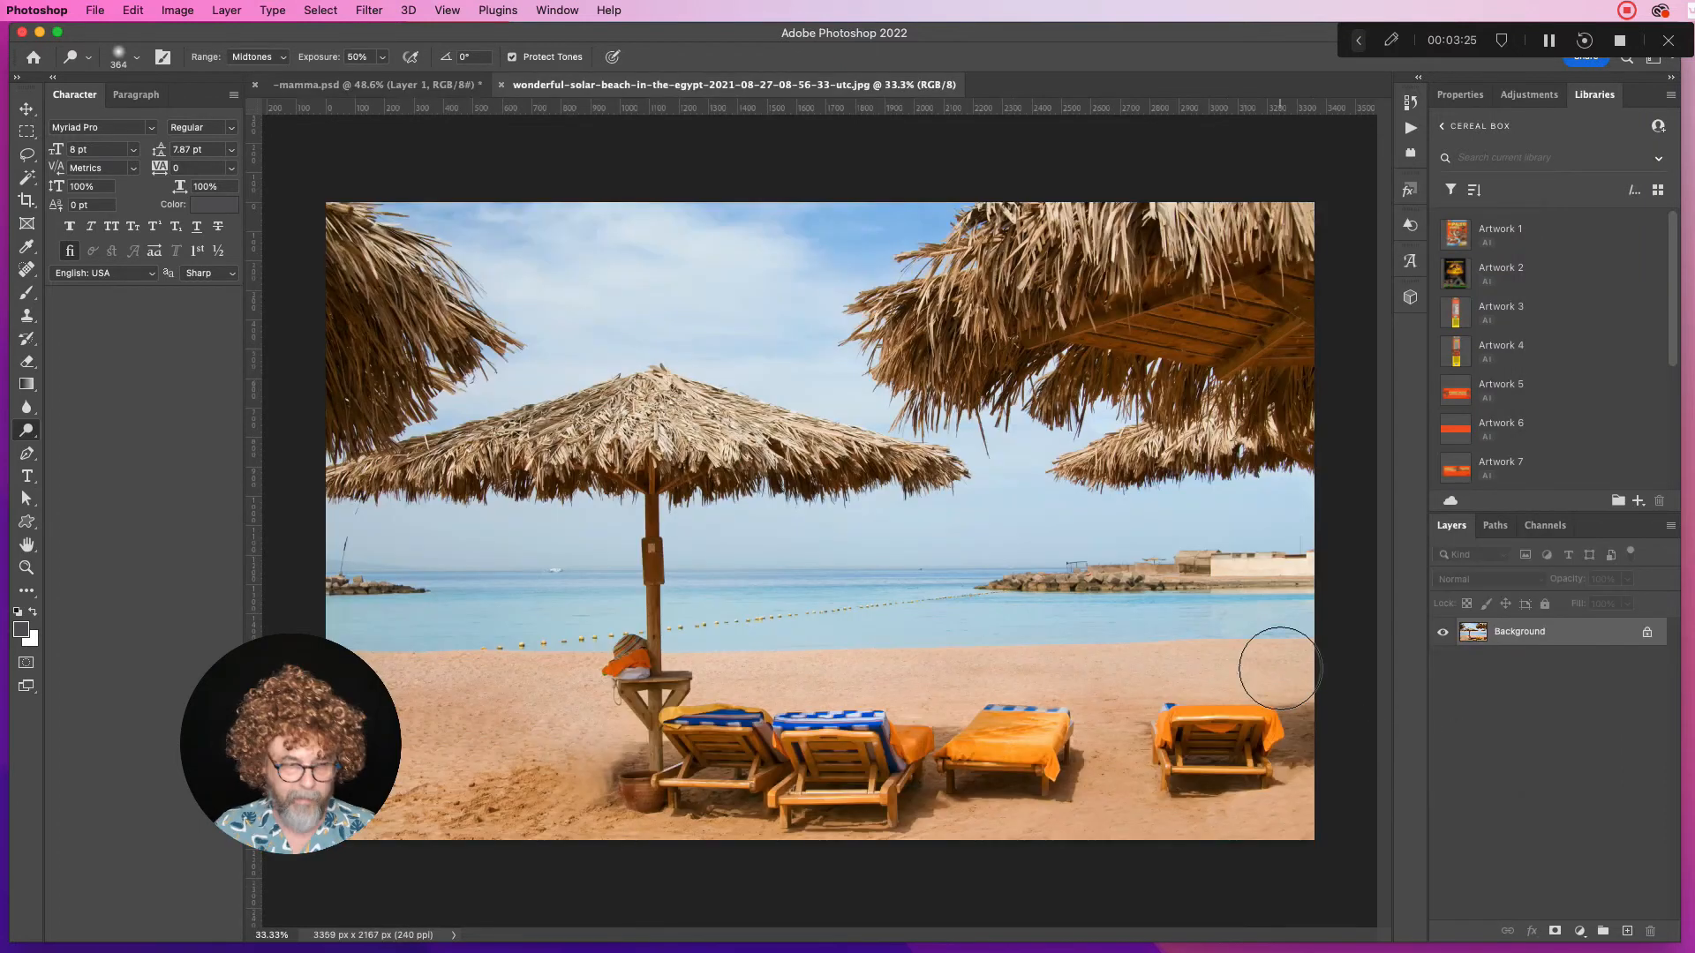
Copy the entire beach photo into -mamma.psd as a new layer and place it beneath the woman's layer
key("super+a")
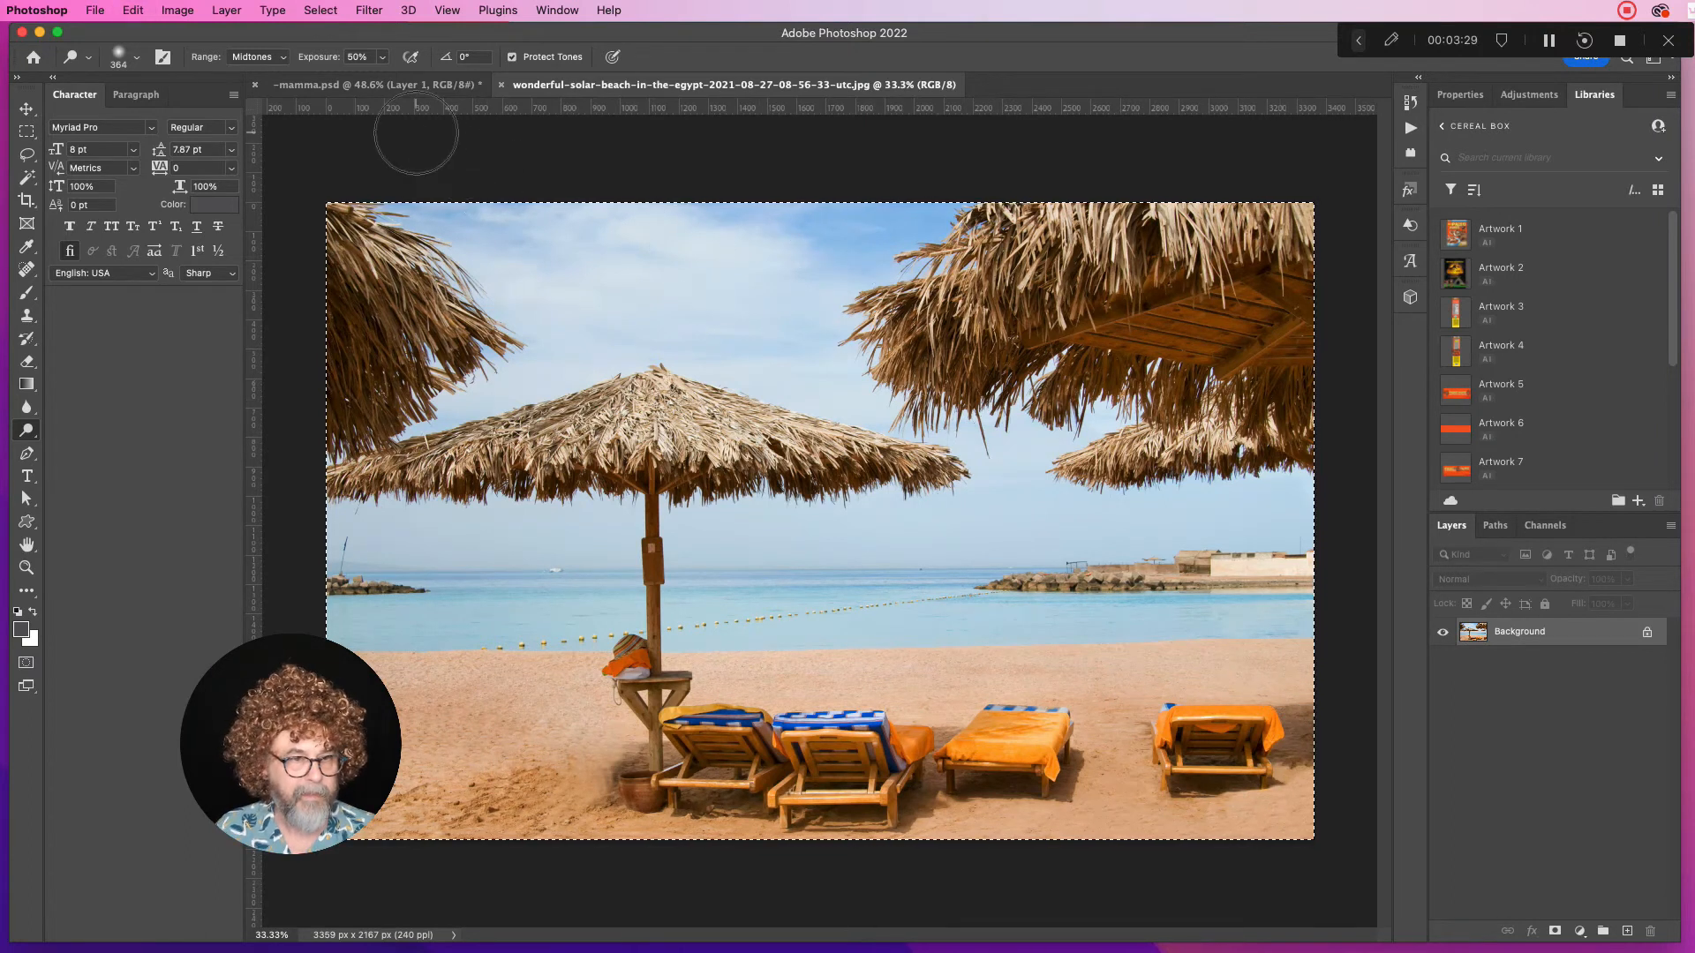
left_click(382, 87)
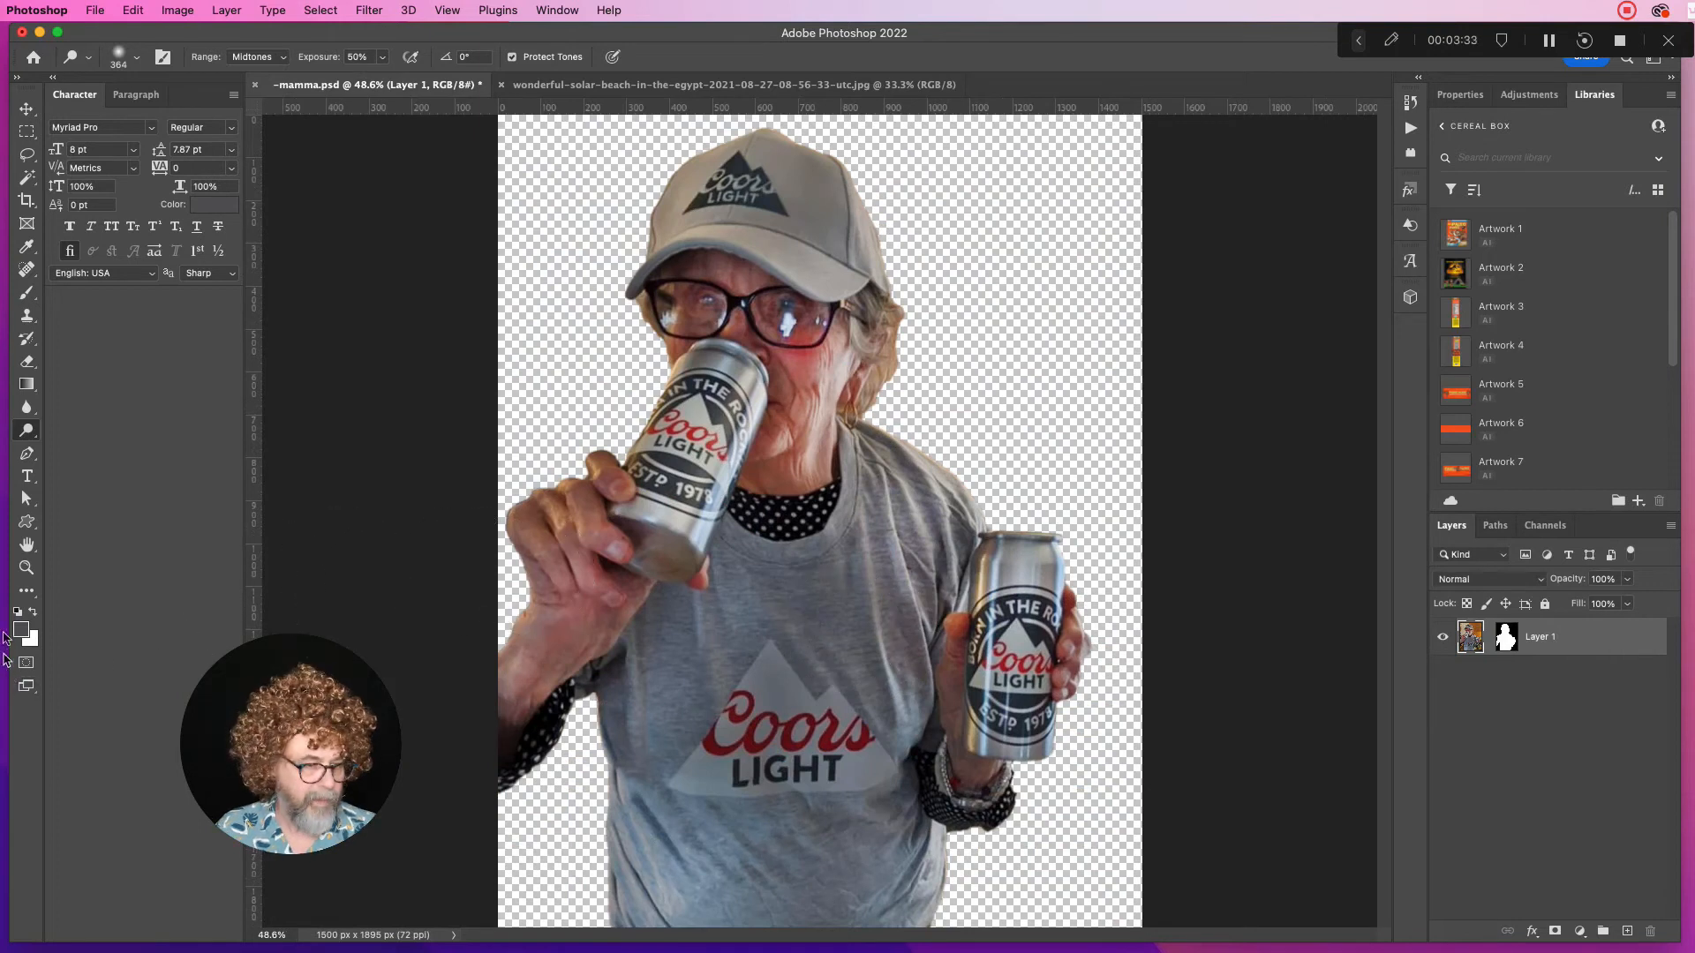
left_click(27, 568)
left_click_drag(509, 560, 493, 542)
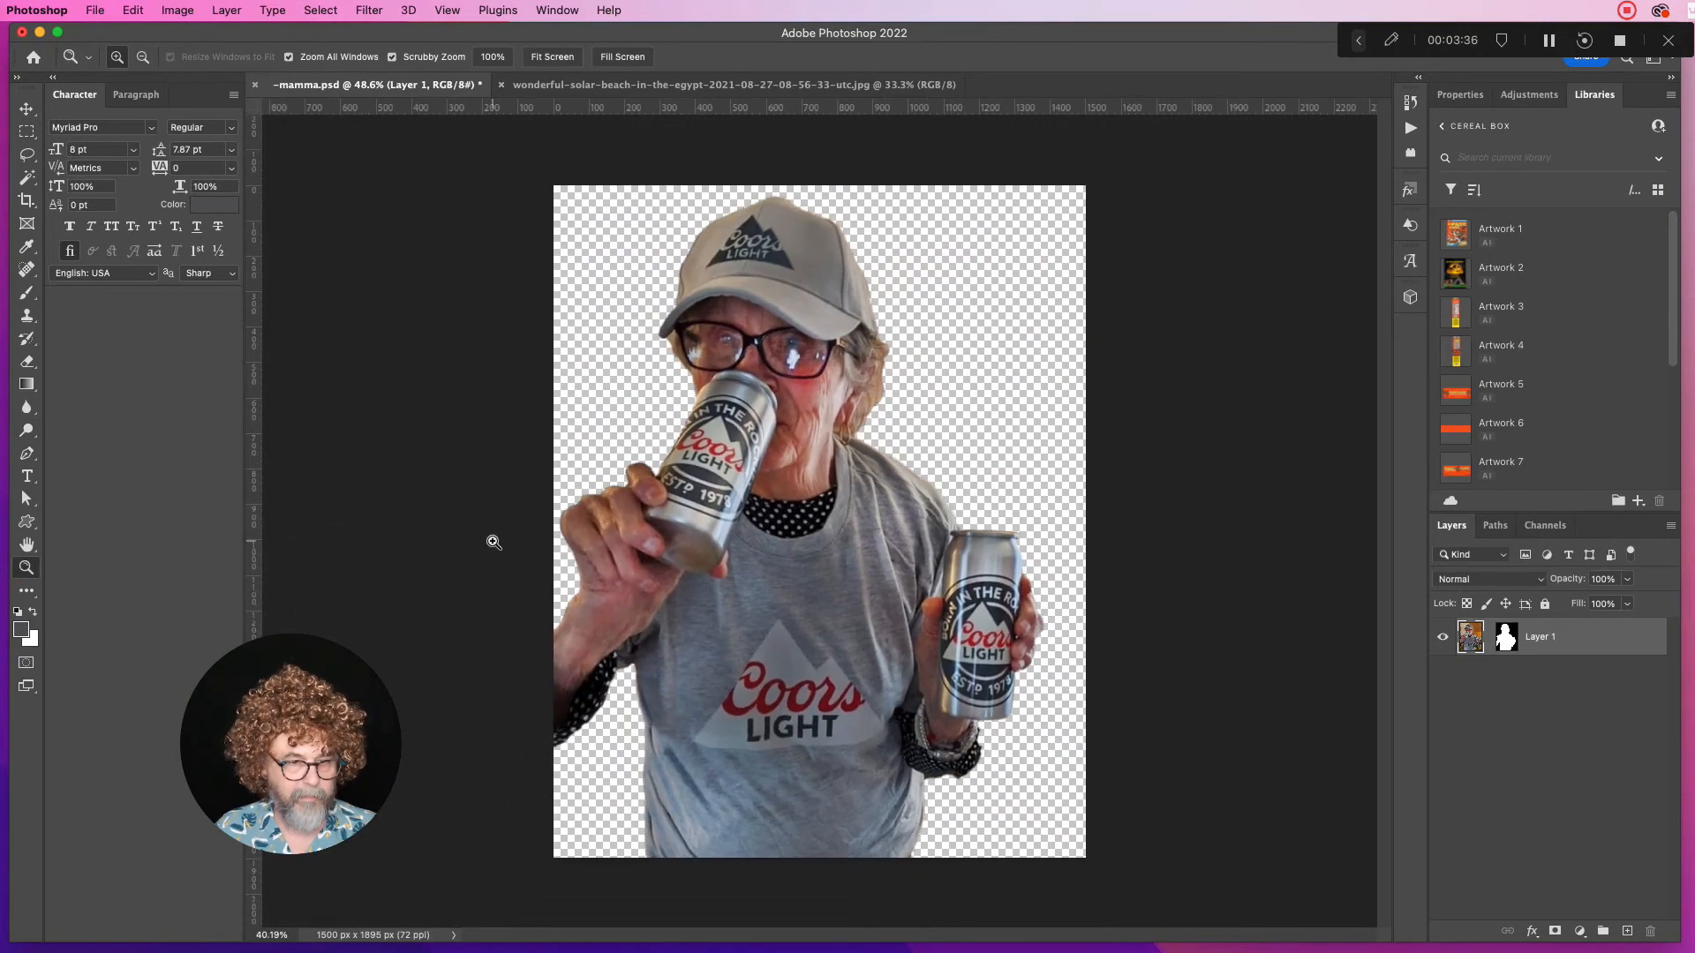
left_click(27, 109)
key("super+v")
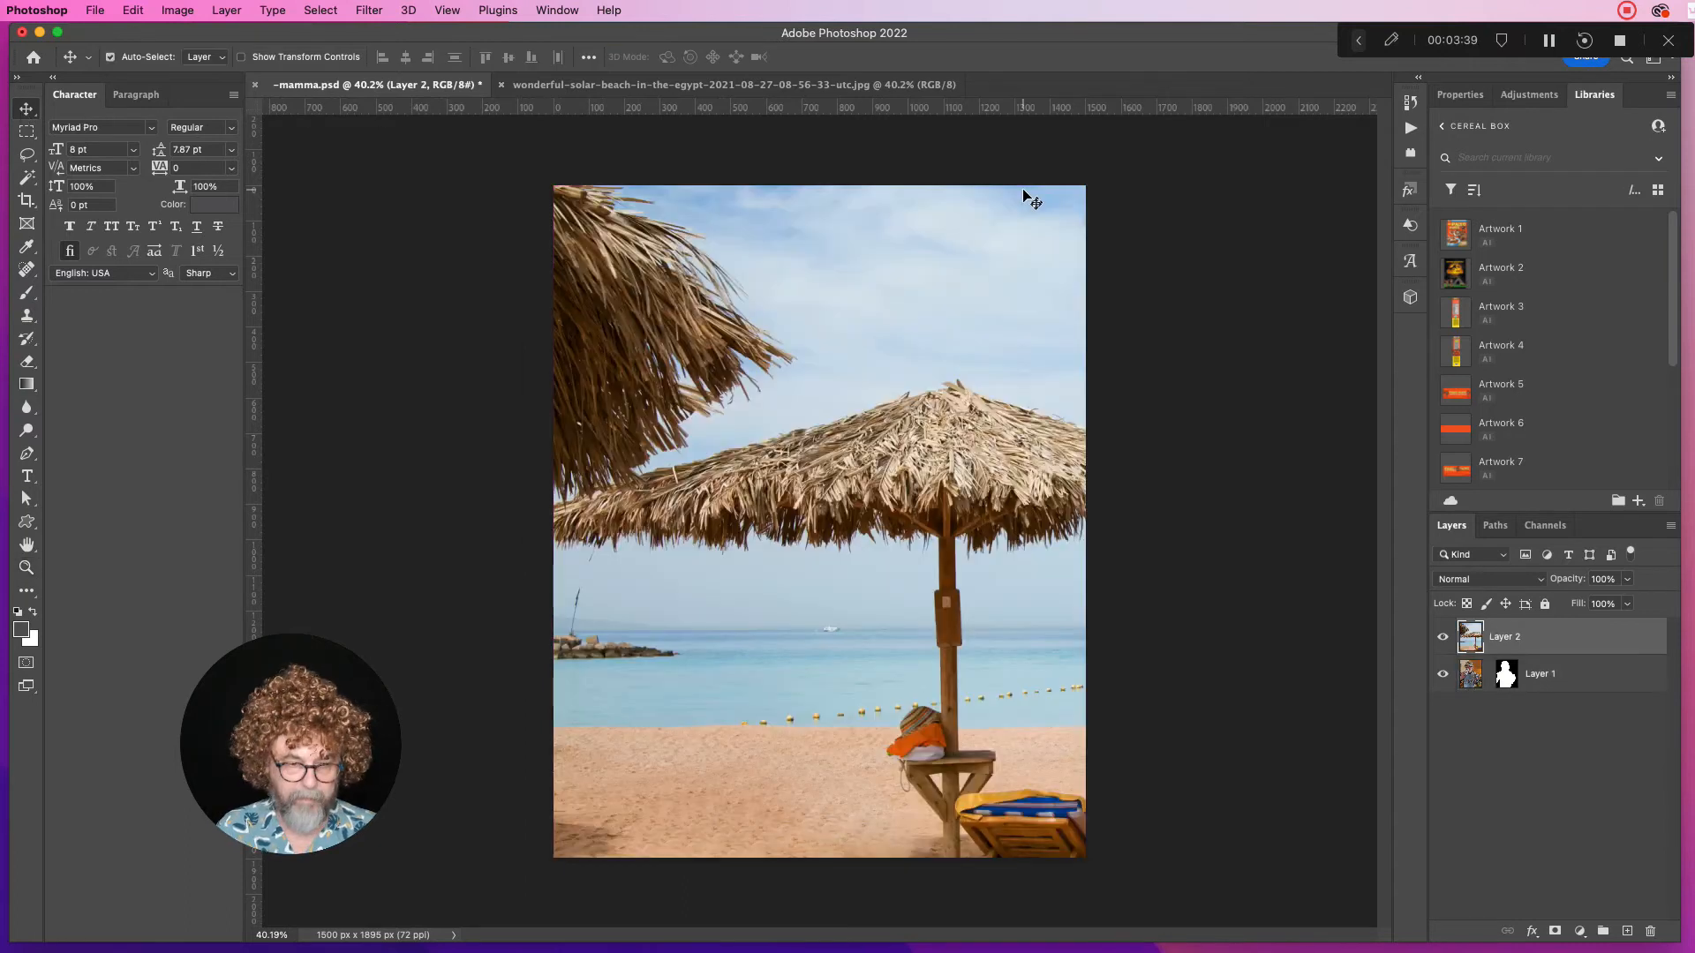
left_click_drag(1472, 635, 1480, 706)
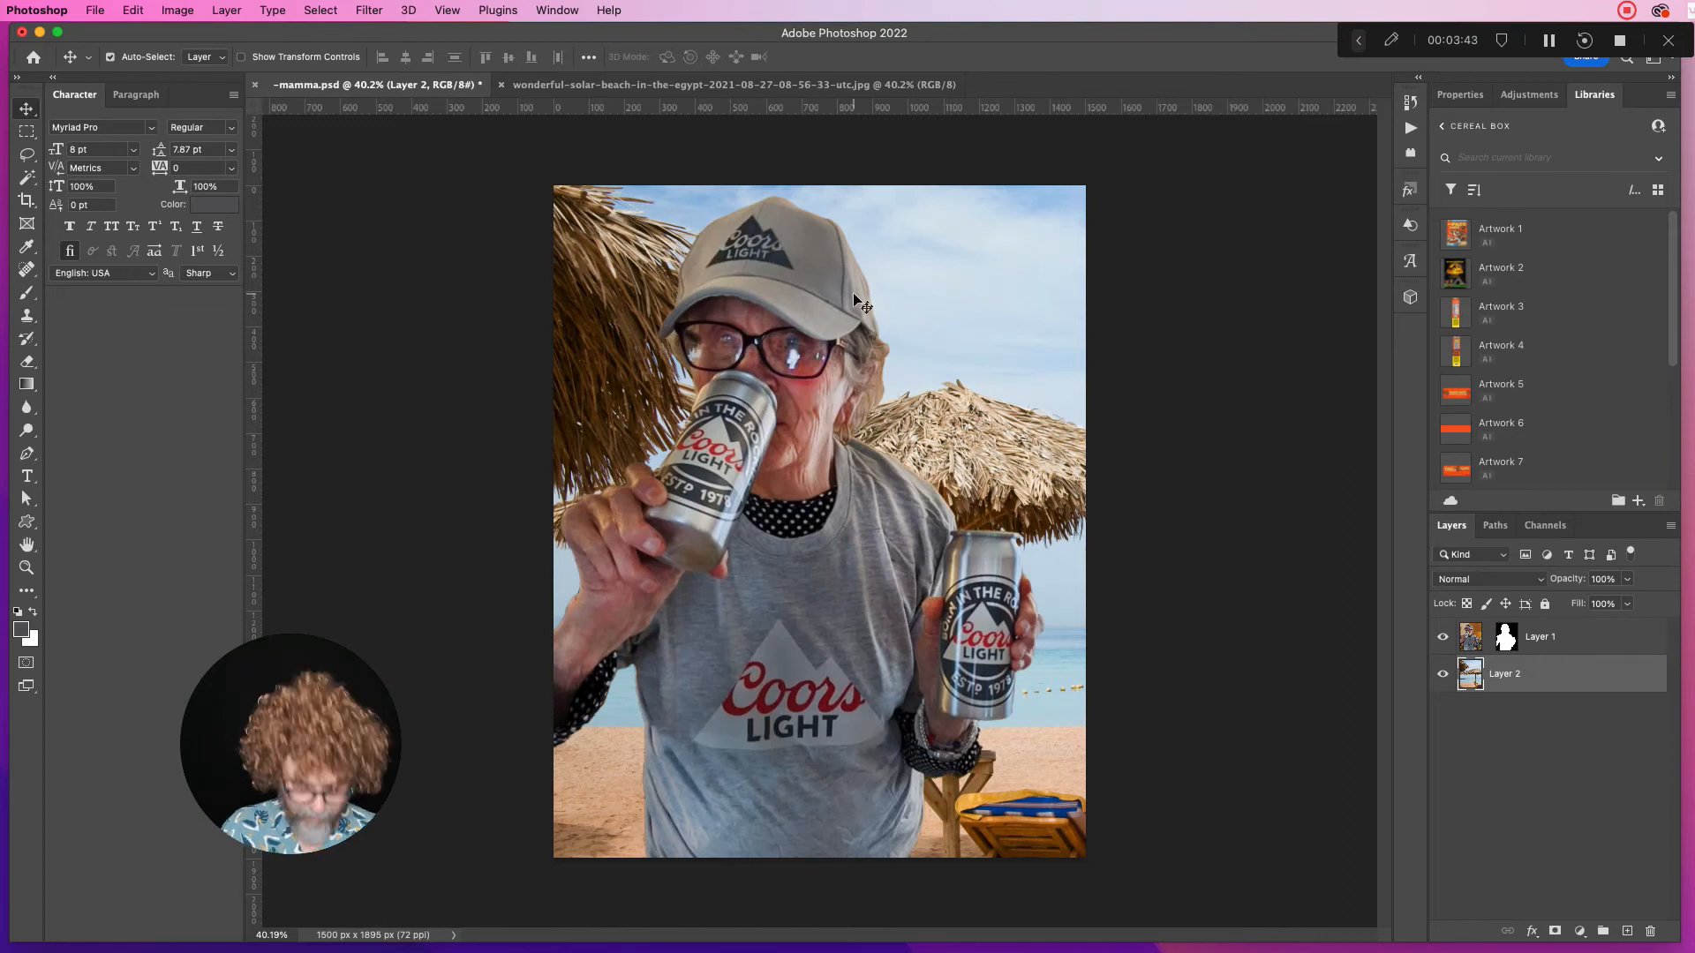
Transform the beach layer to 100.45% scale, positioned to fill the canvas with umbrellas and loungers on both sides of the woman
key("super+t")
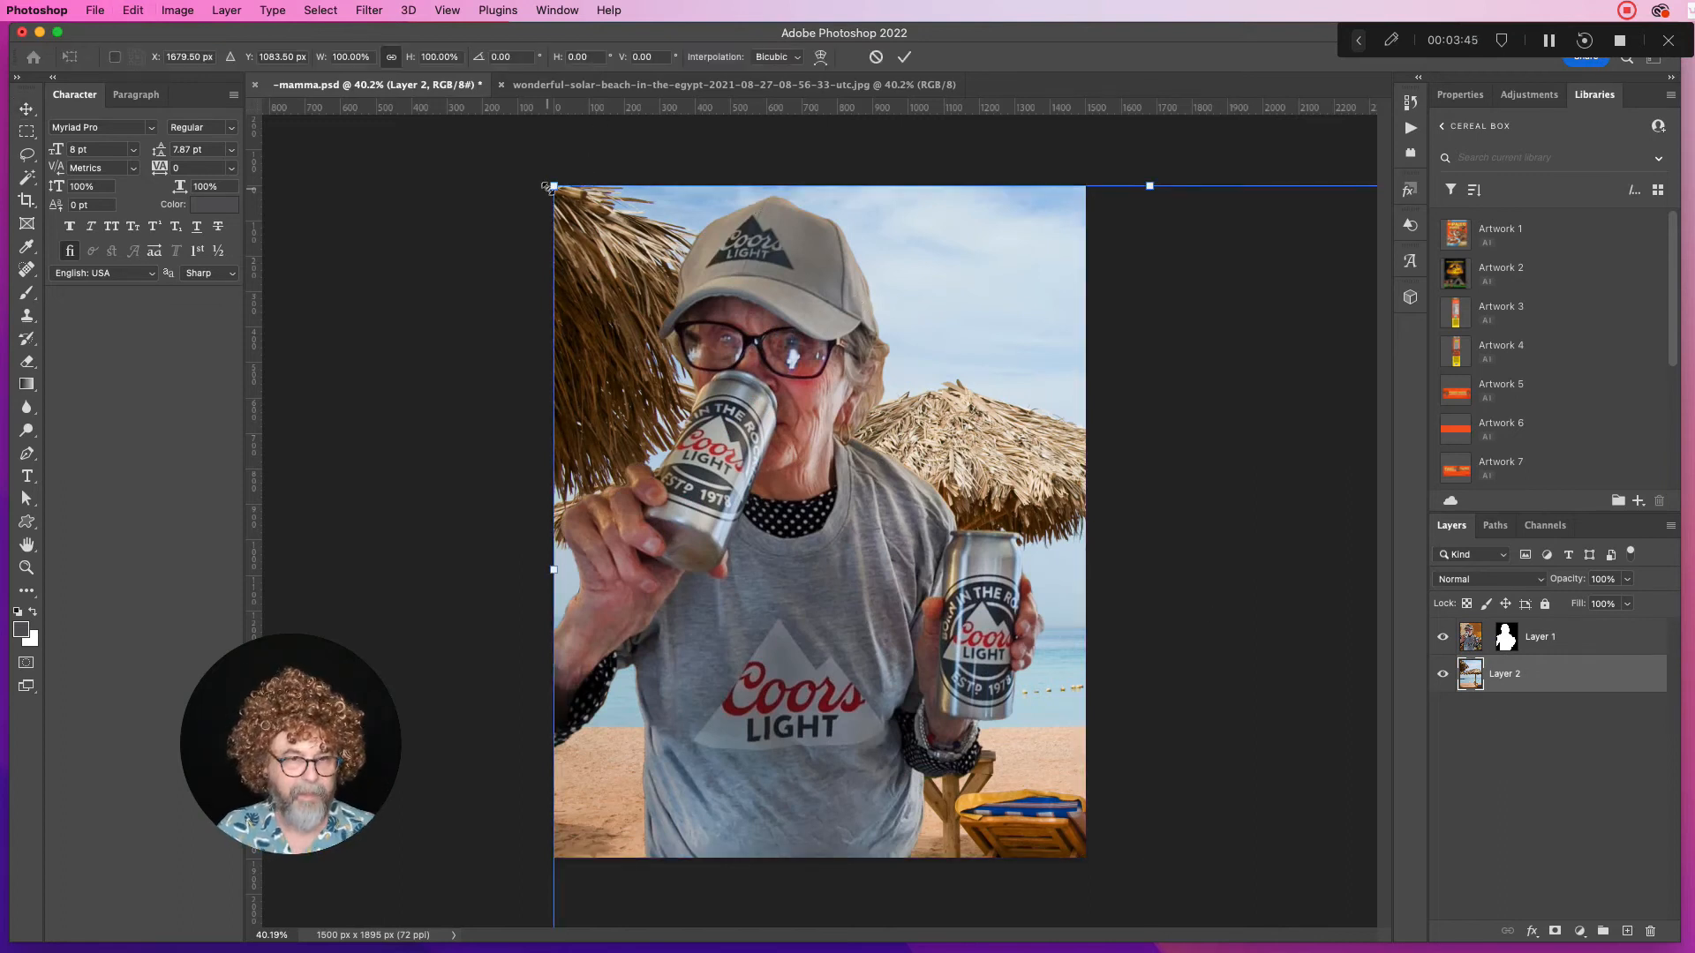
left_click_drag(554, 187, 918, 420)
left_click_drag(1148, 576, 653, 326)
left_click_drag(1245, 706, 1453, 912)
left_click_drag(1090, 432, 775, 362)
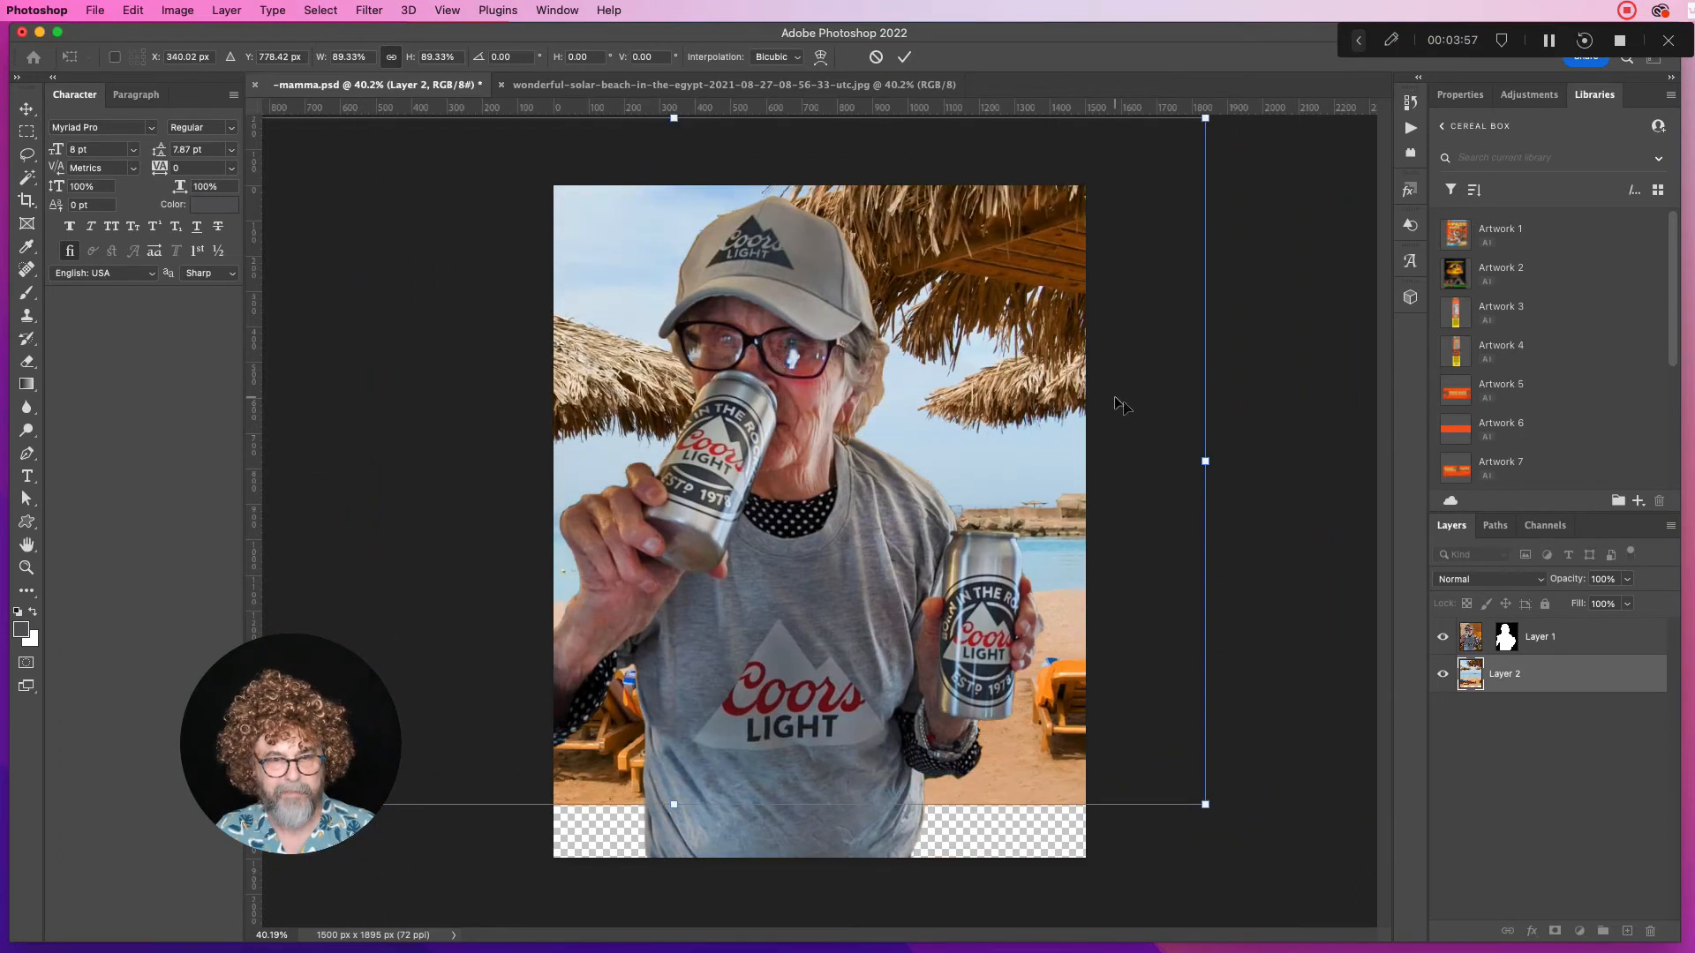
left_click_drag(1205, 805, 1340, 890)
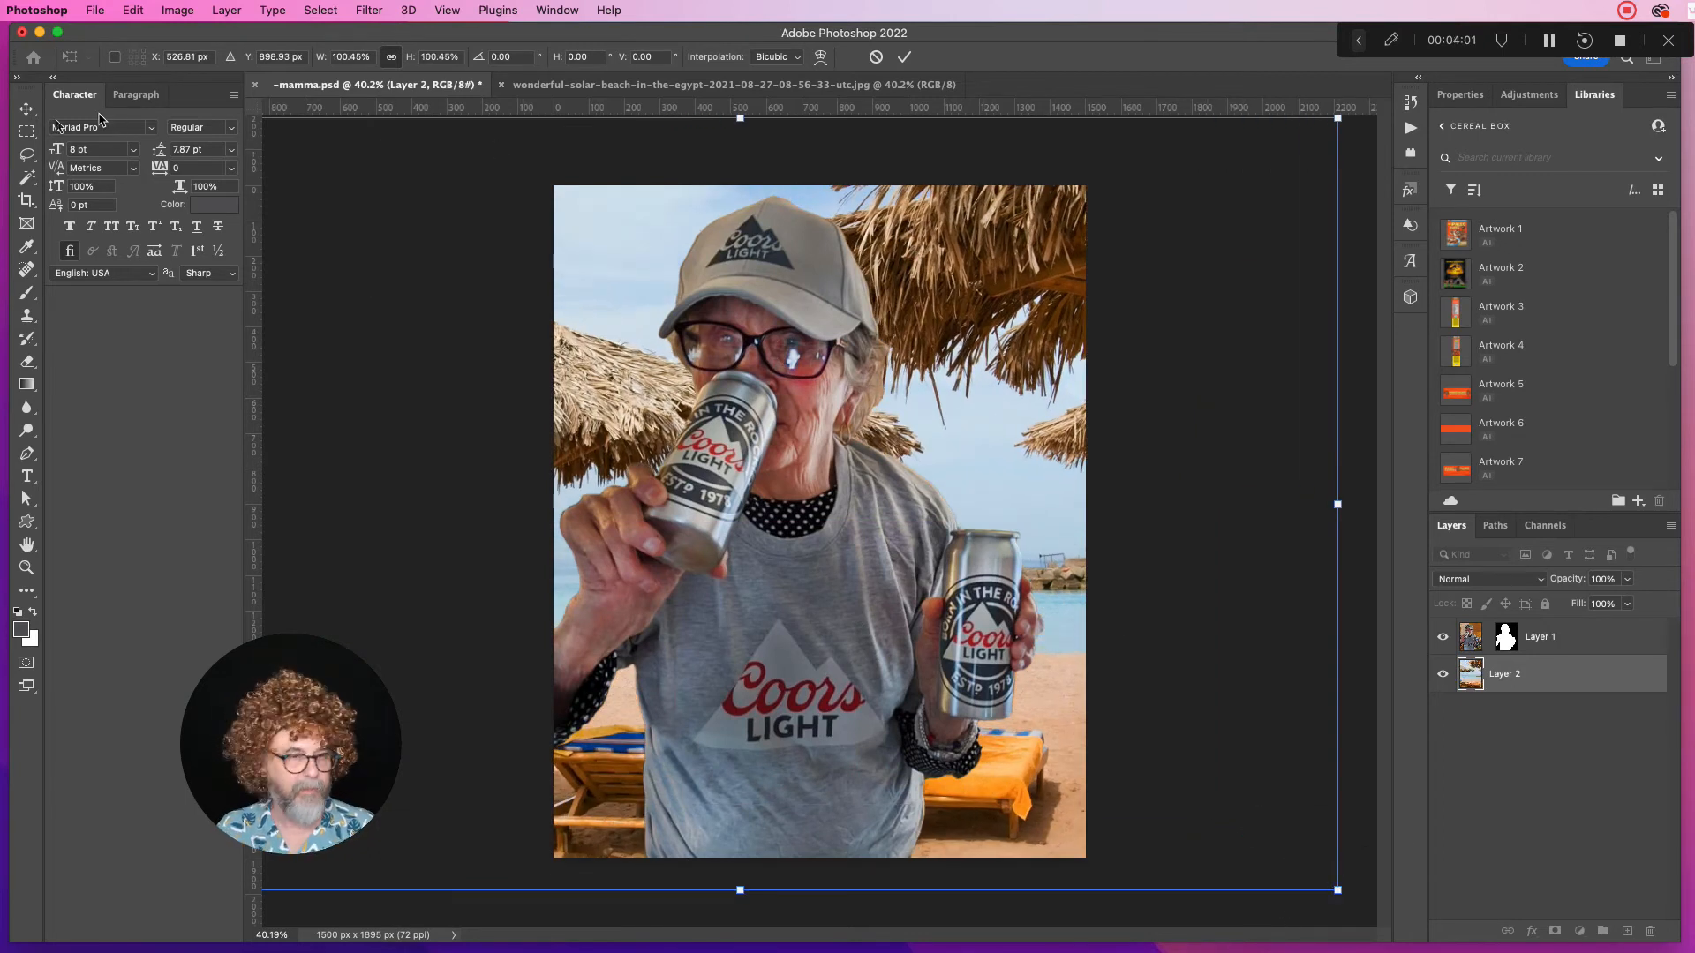
key("Return")
Apply a Gaussian Blur with a 6.2-pixel radius to the beach layer
left_click(802, 369)
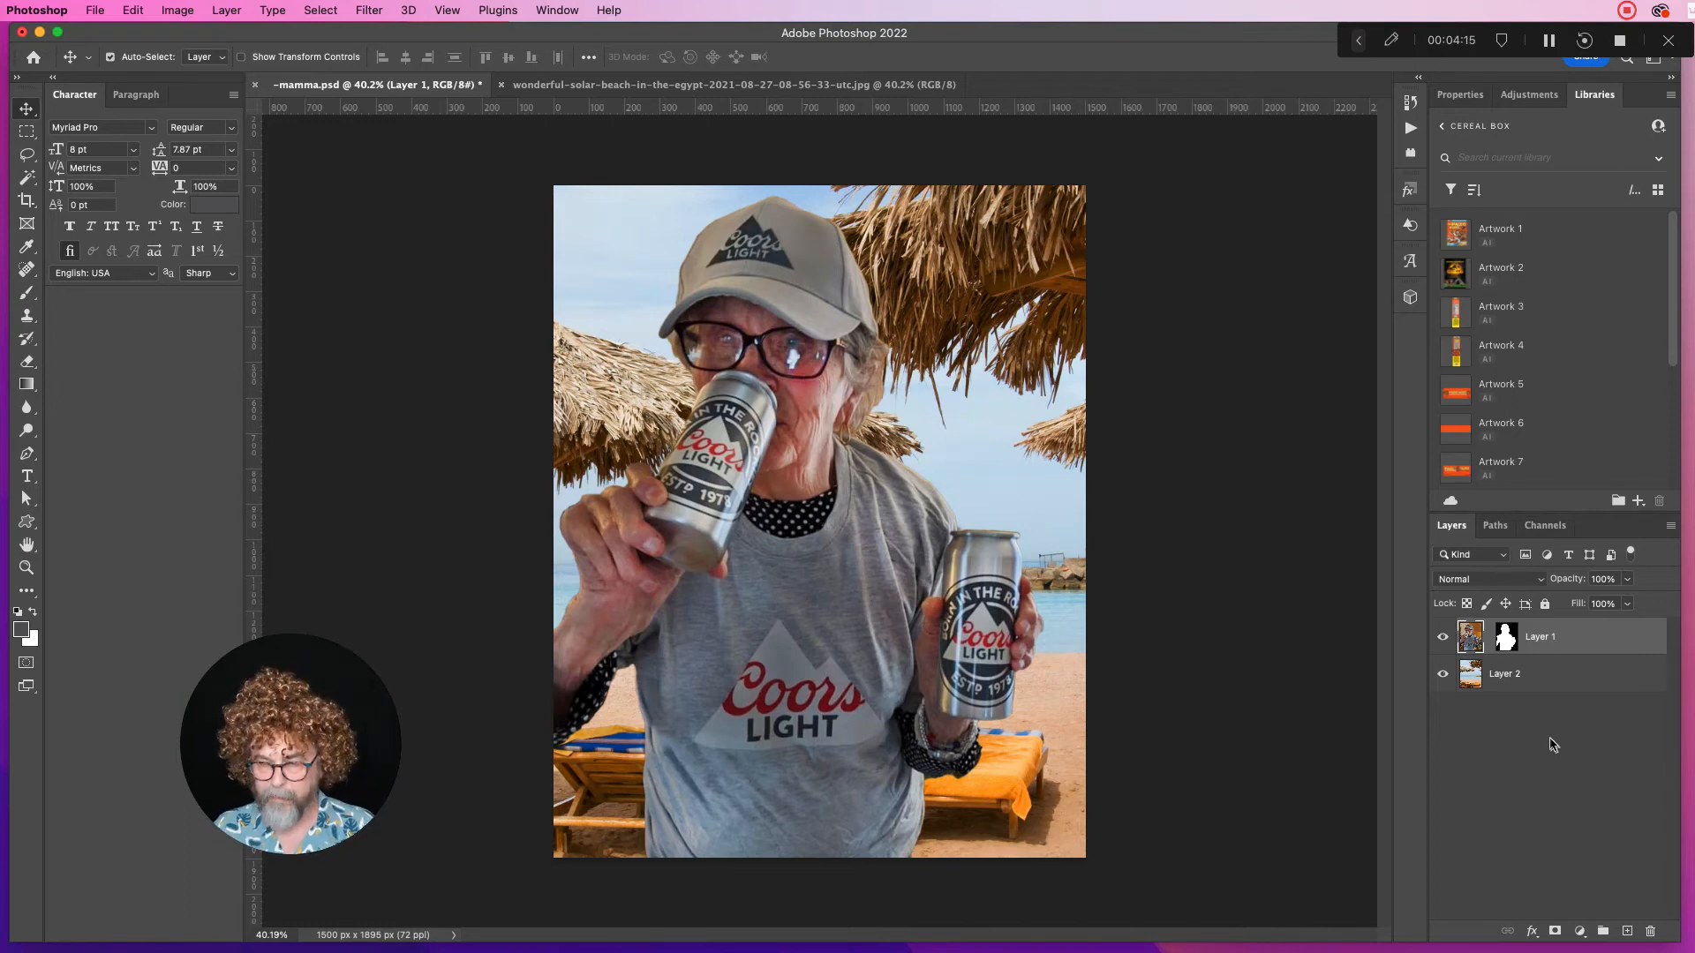
left_click(1520, 676)
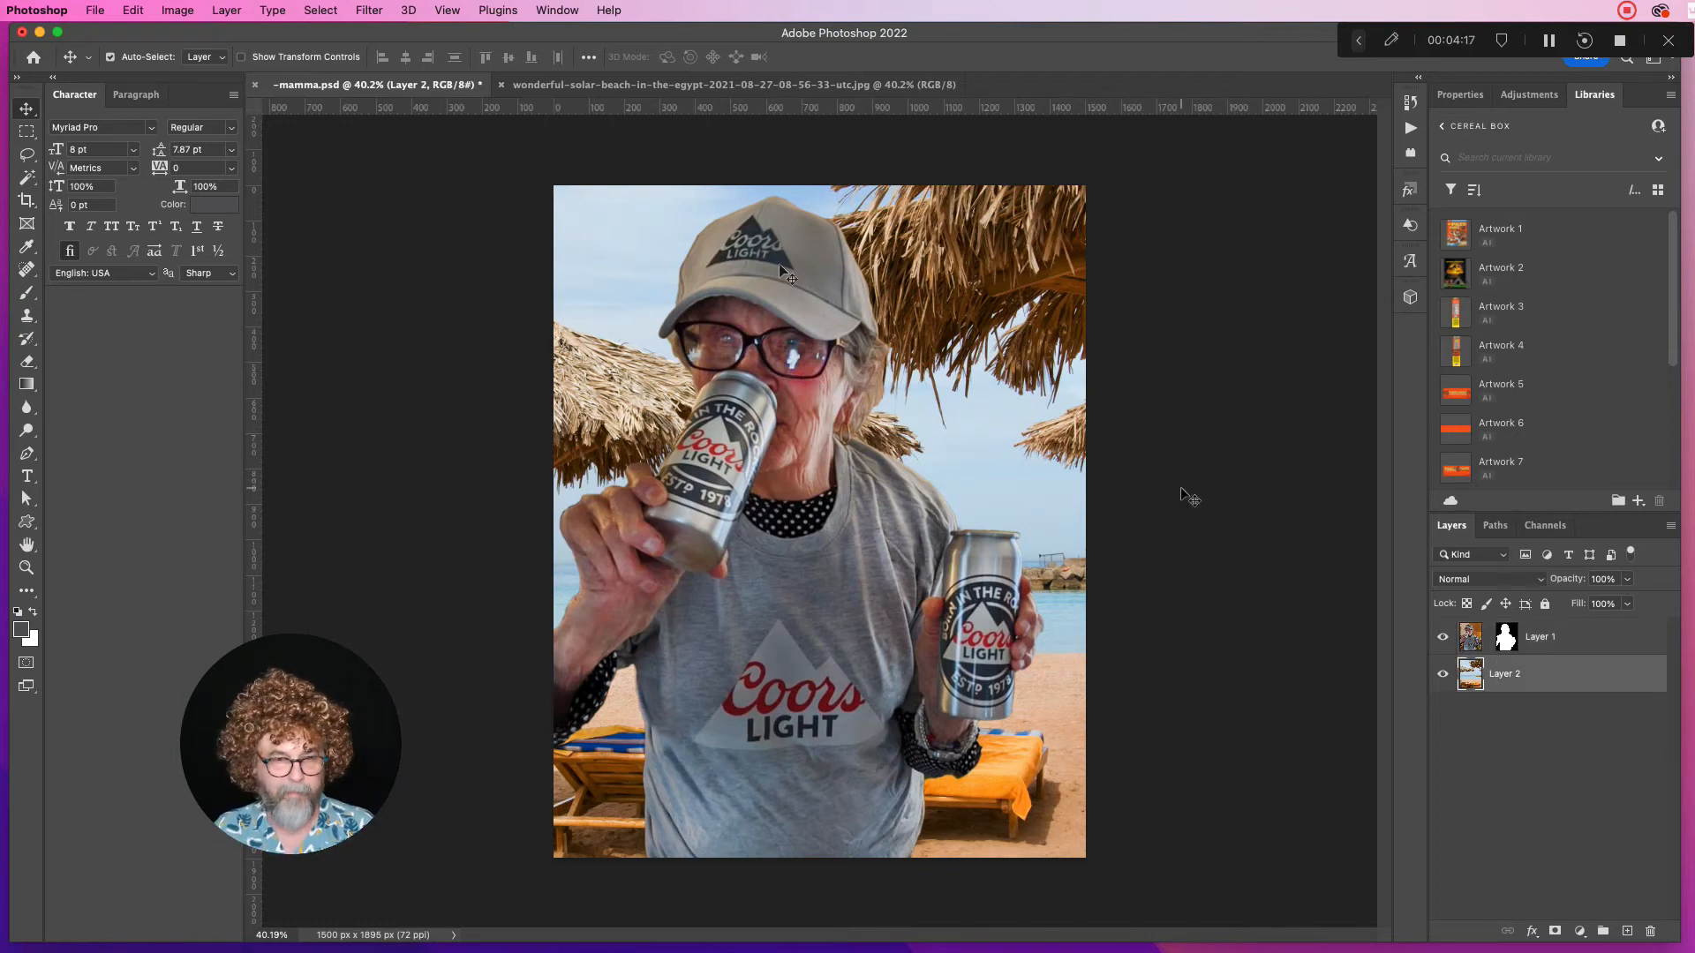
left_click(344, 7)
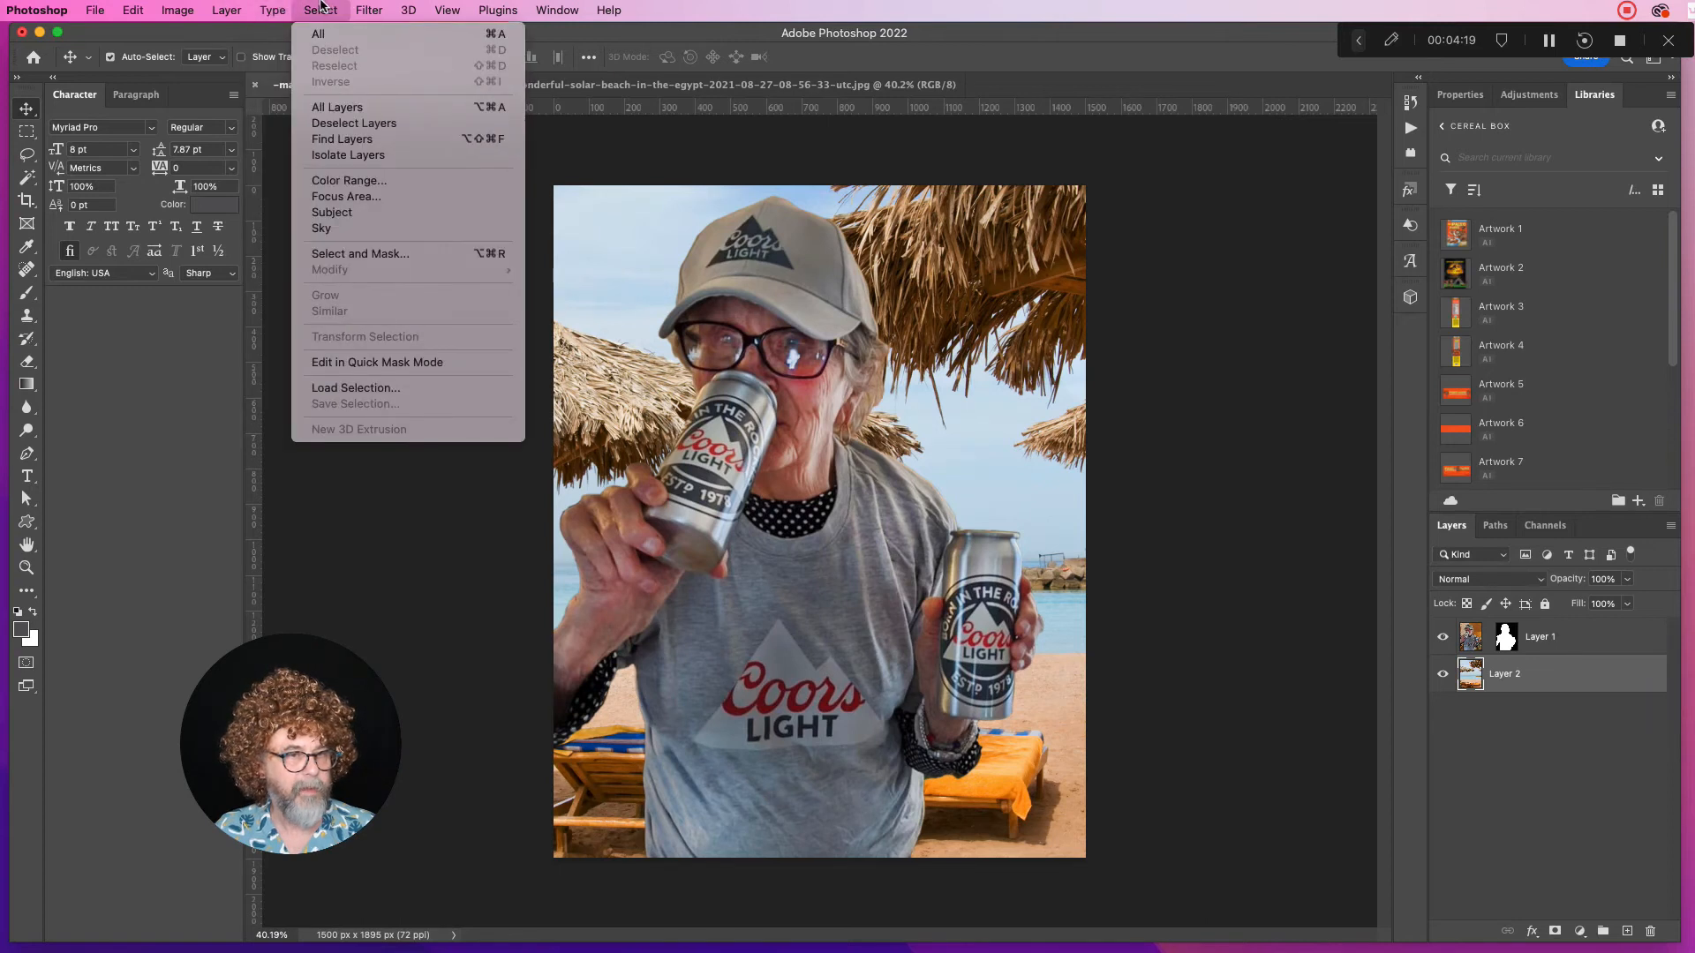
mouse_move(193, 7)
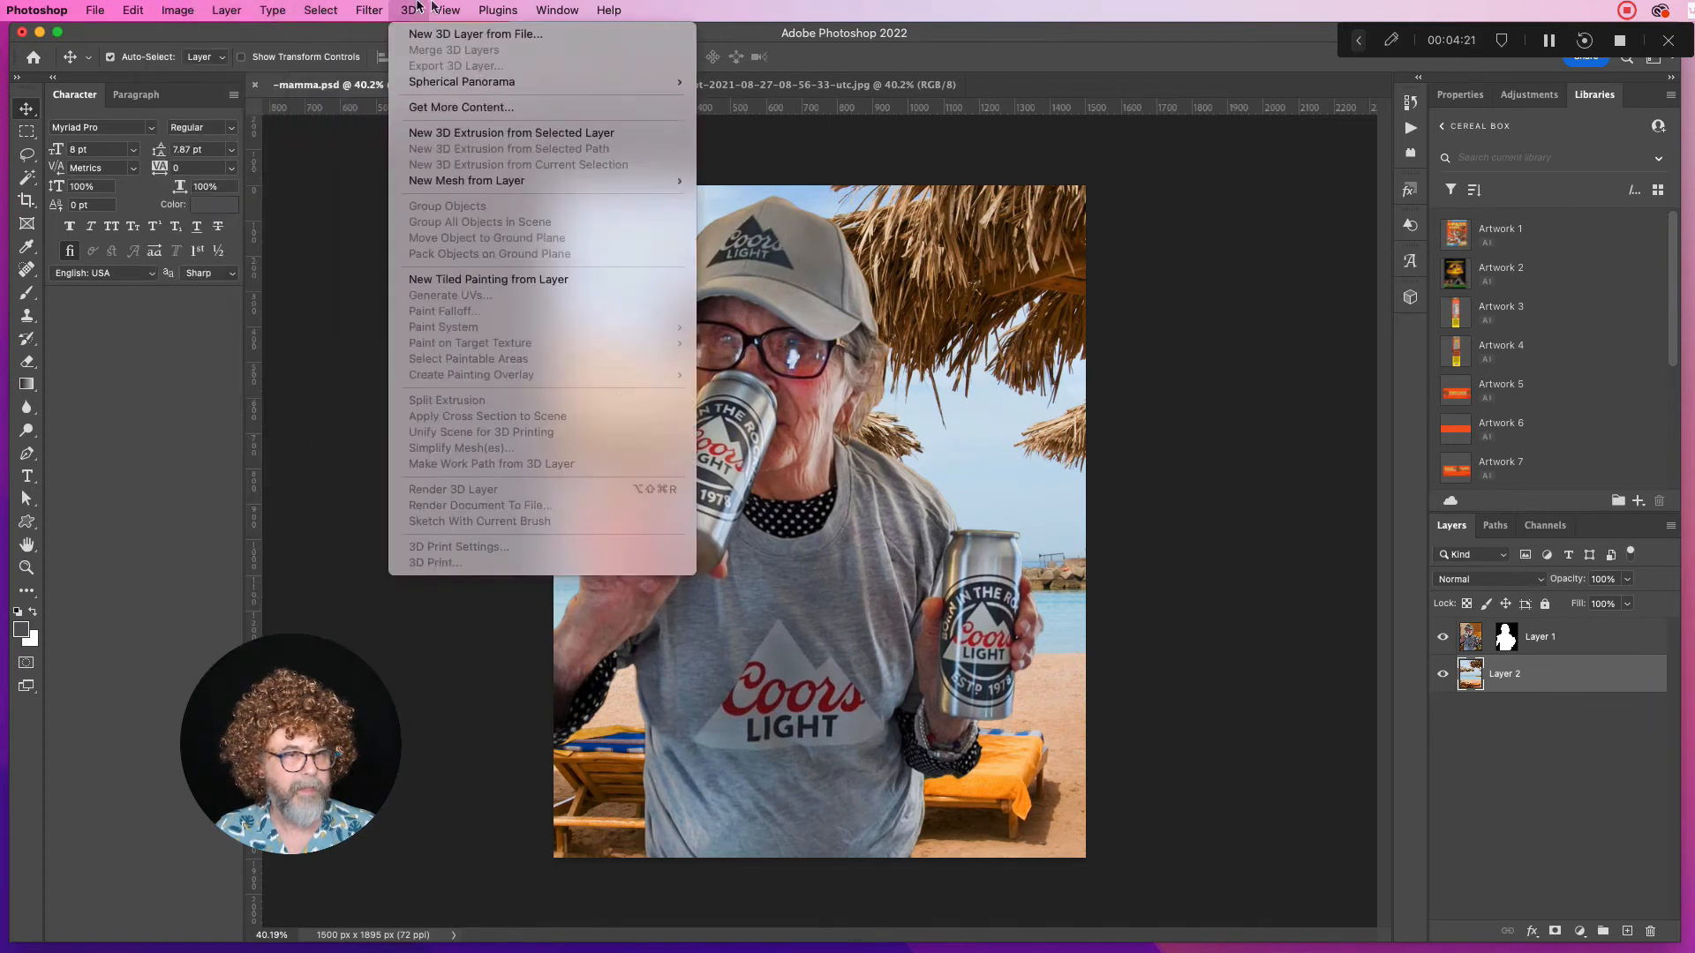
mouse_move(433, 7)
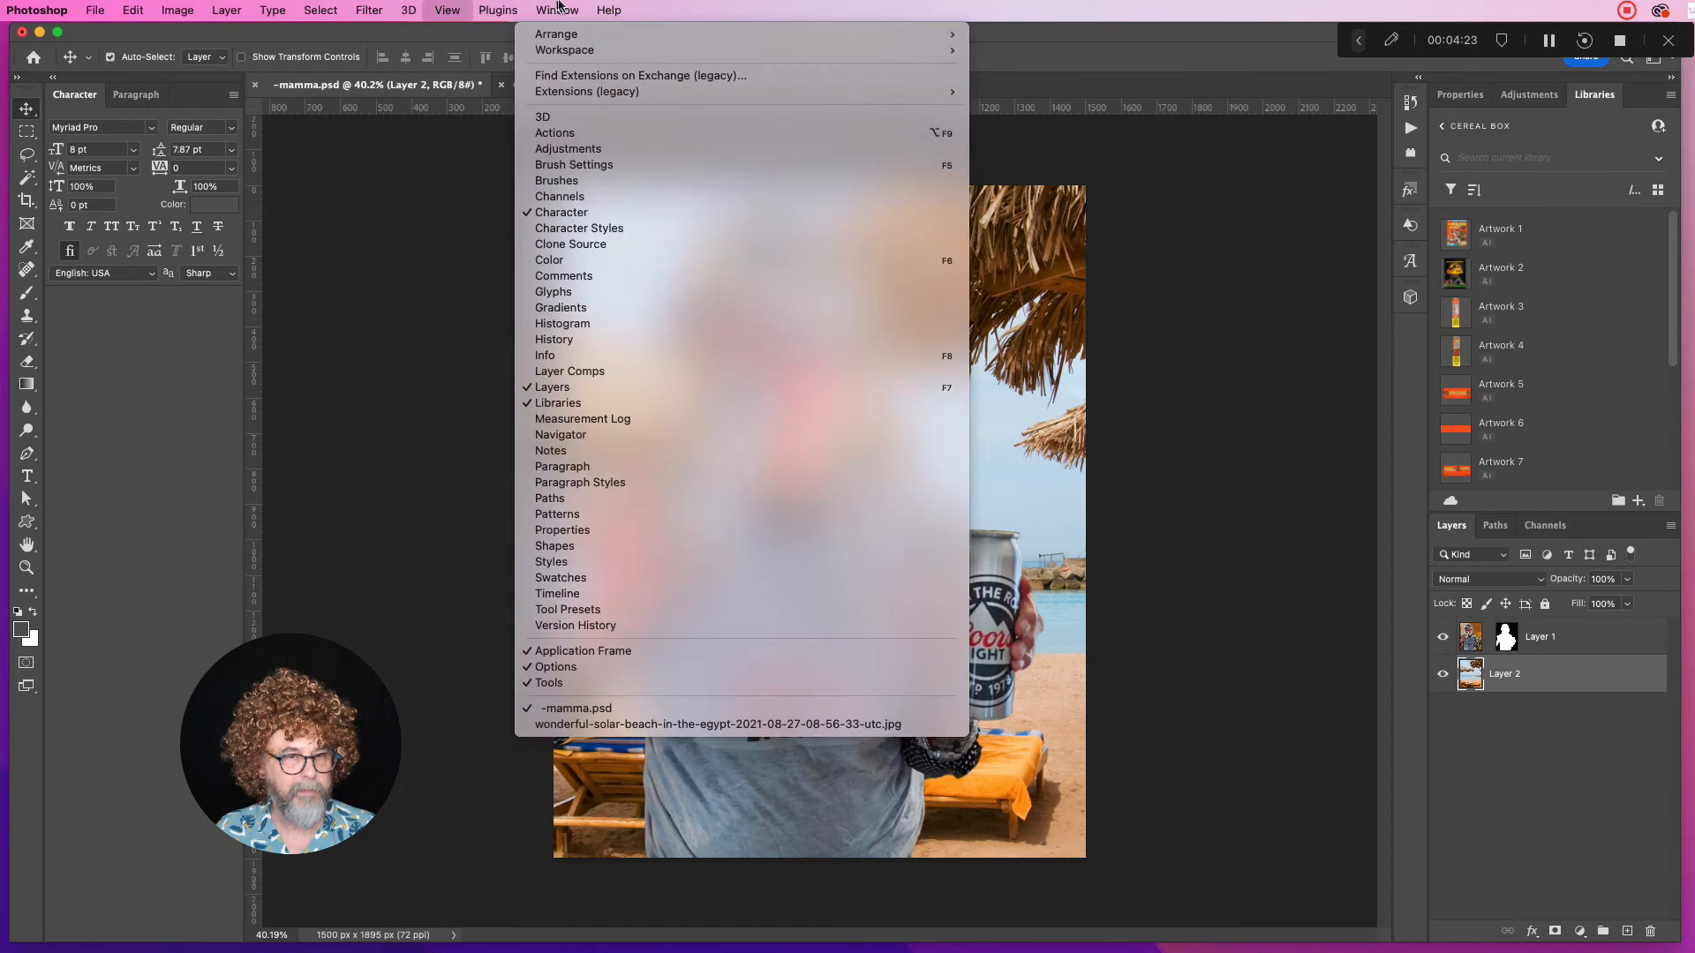
mouse_move(500, 9)
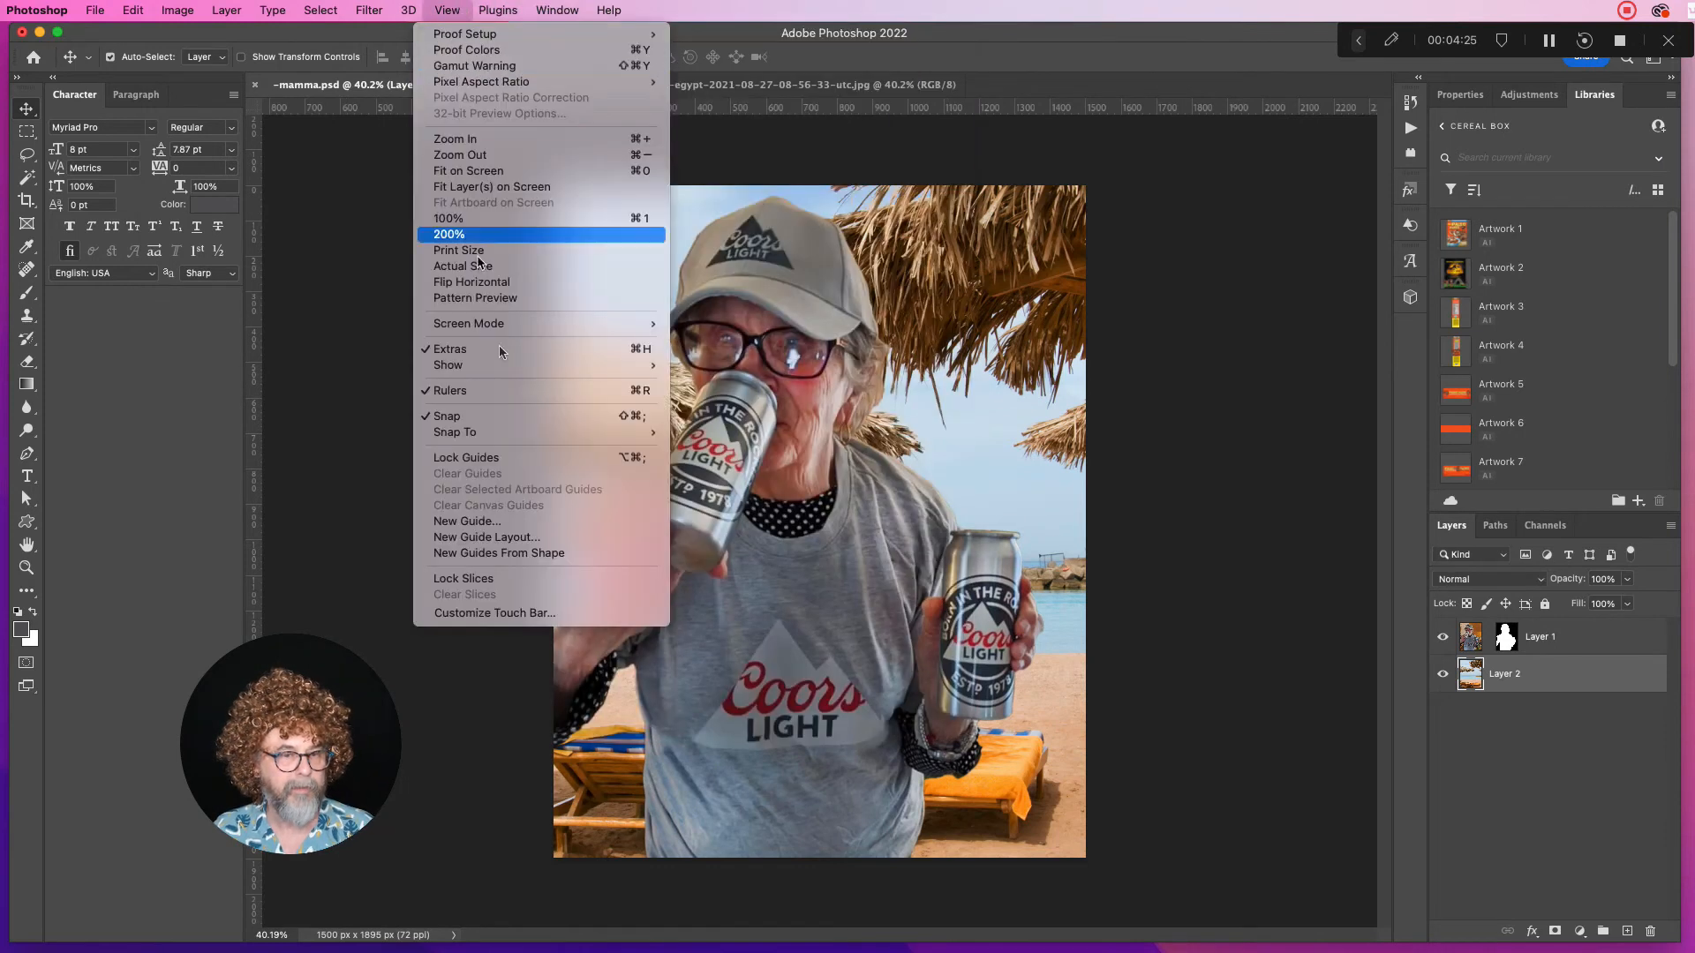
mouse_move(369, 10)
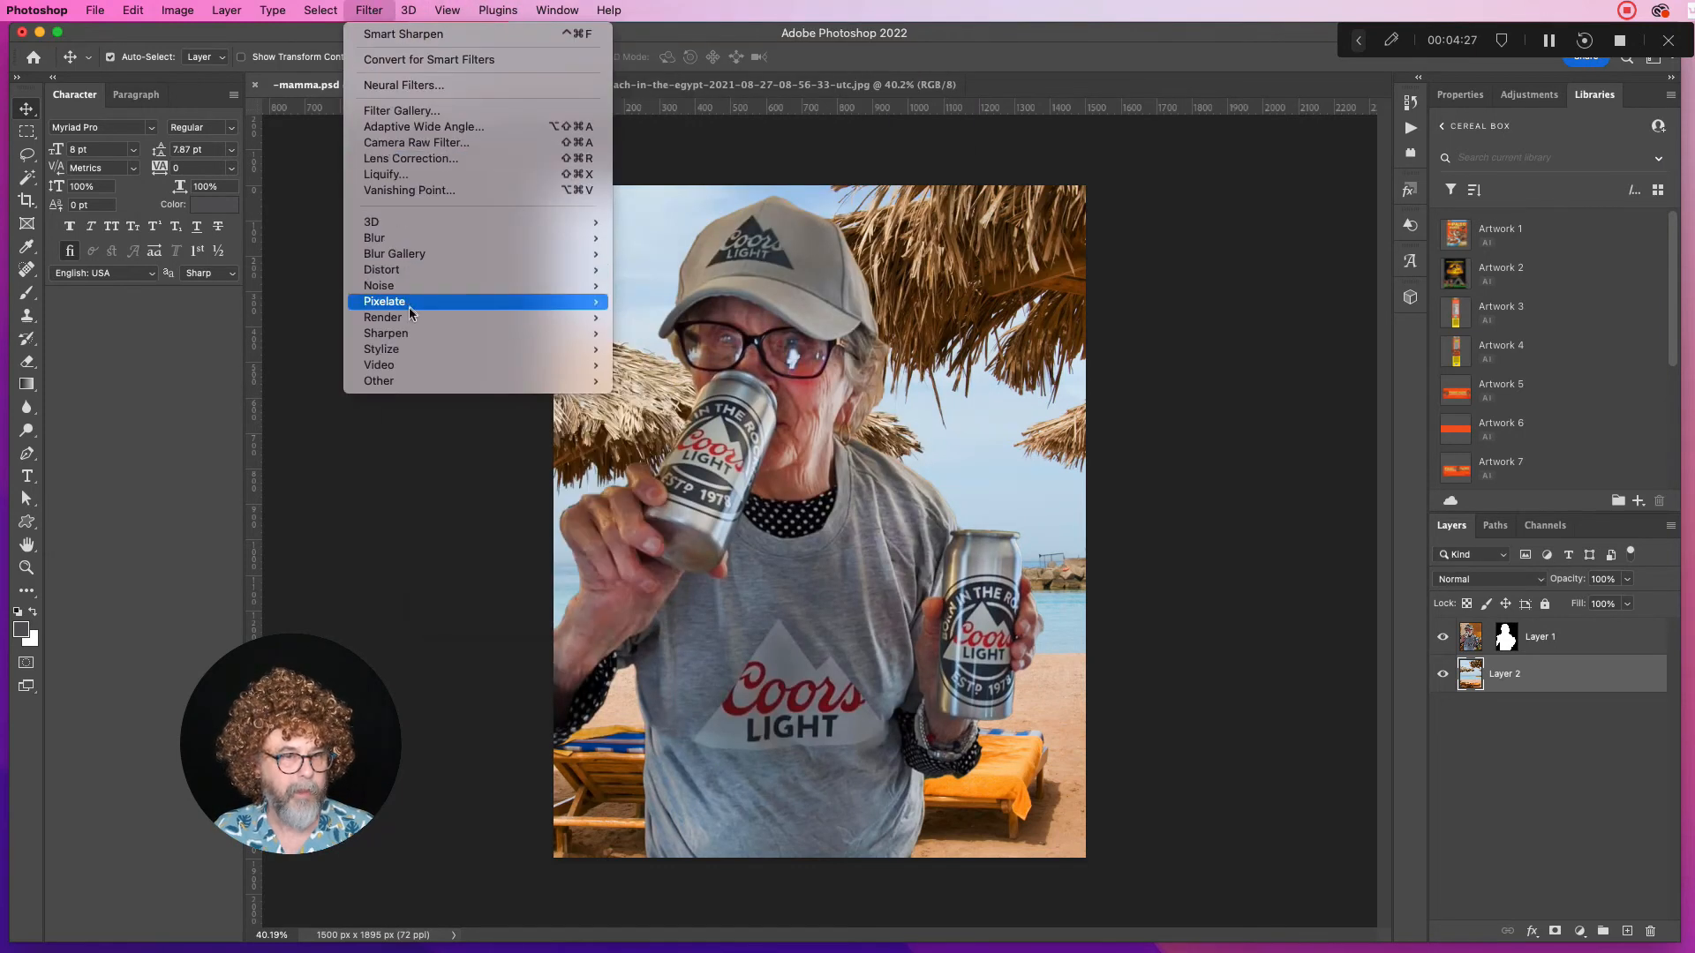
mouse_move(530, 238)
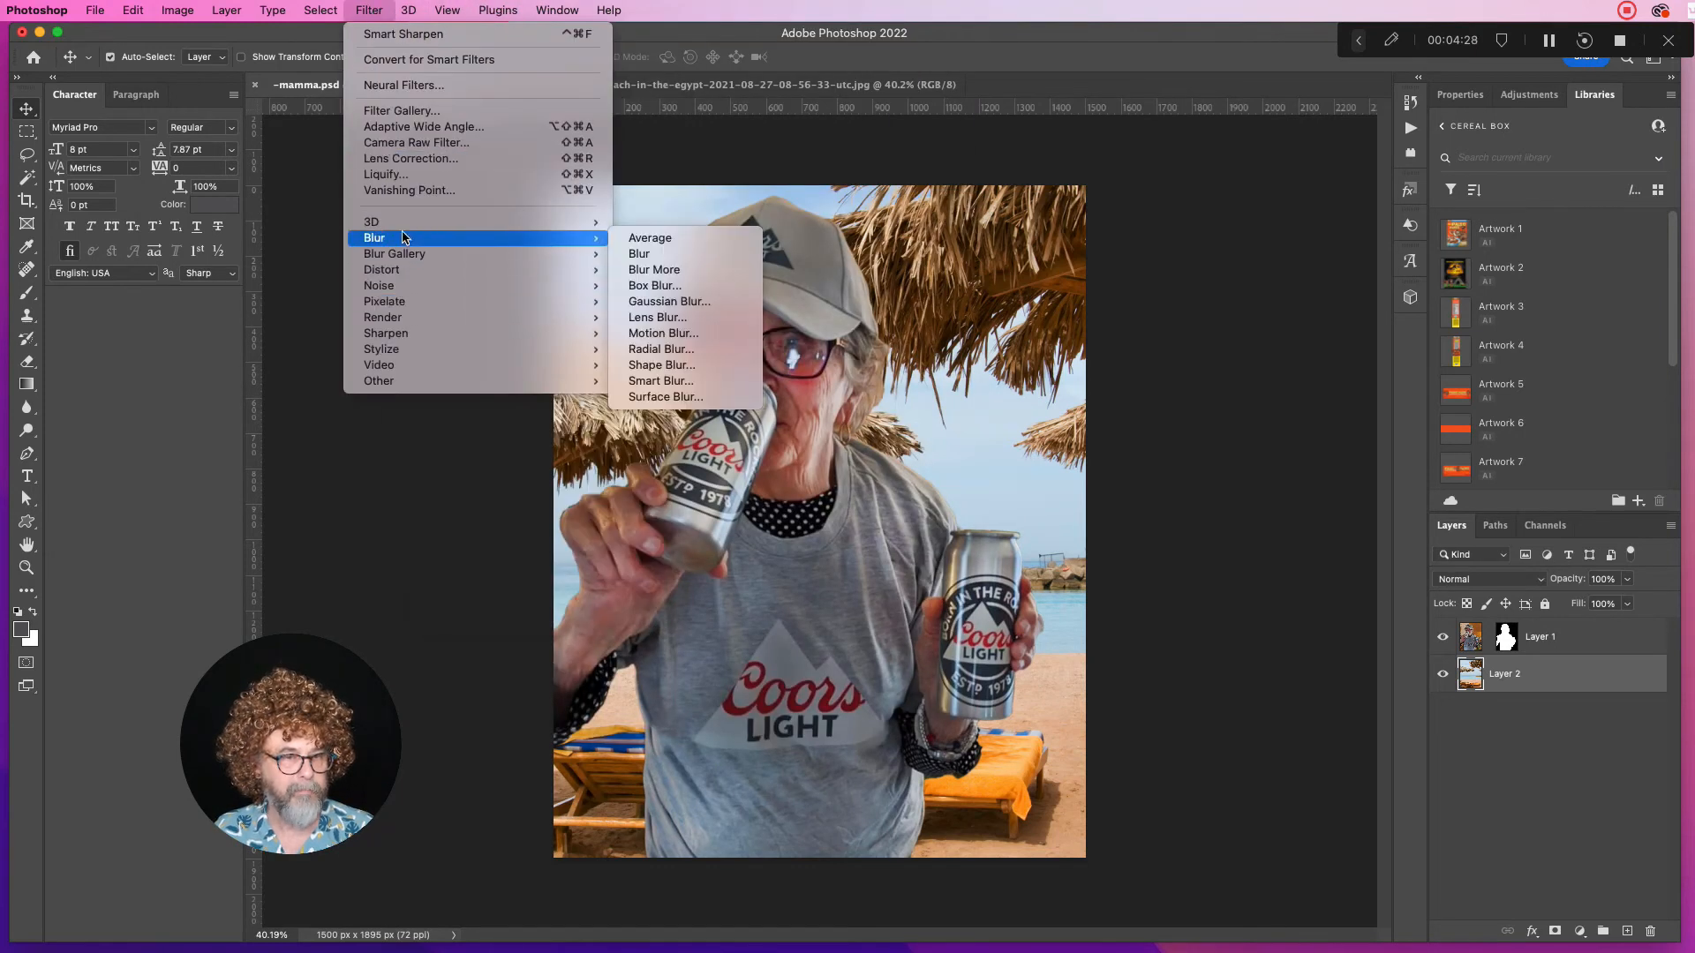
left_click(707, 302)
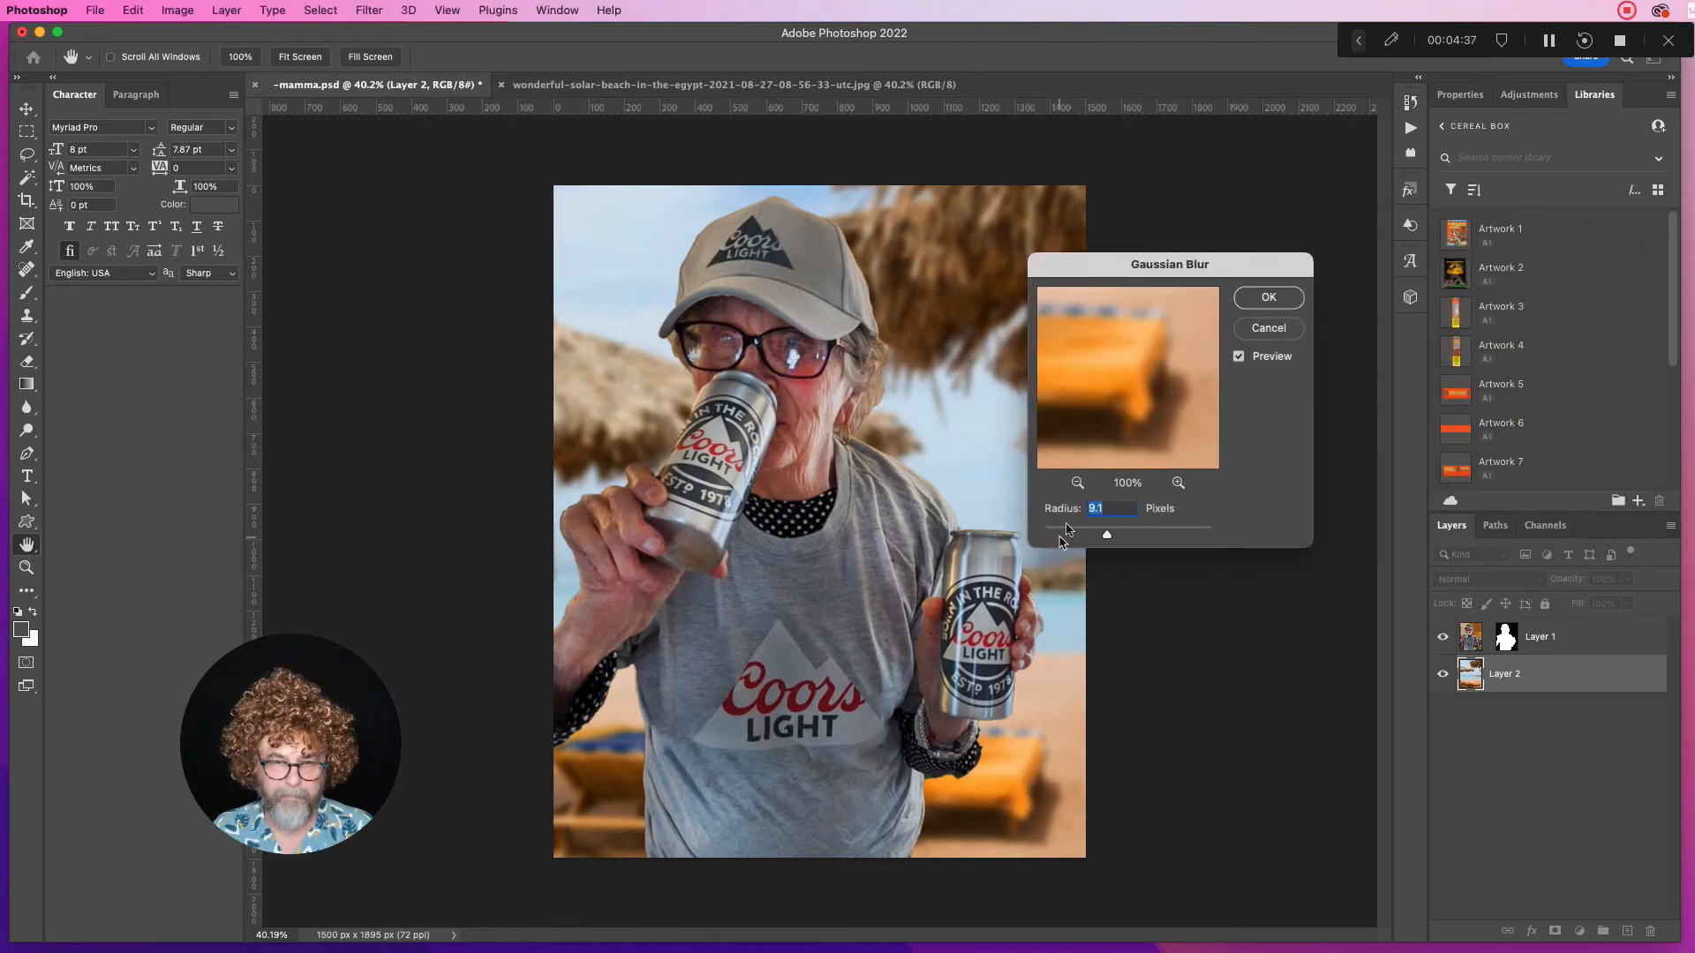
mouse_move(1107, 535)
left_mouse_down()
mouse_move(1074, 538)
mouse_move(1159, 540)
mouse_move(1100, 533)
left_mouse_up()
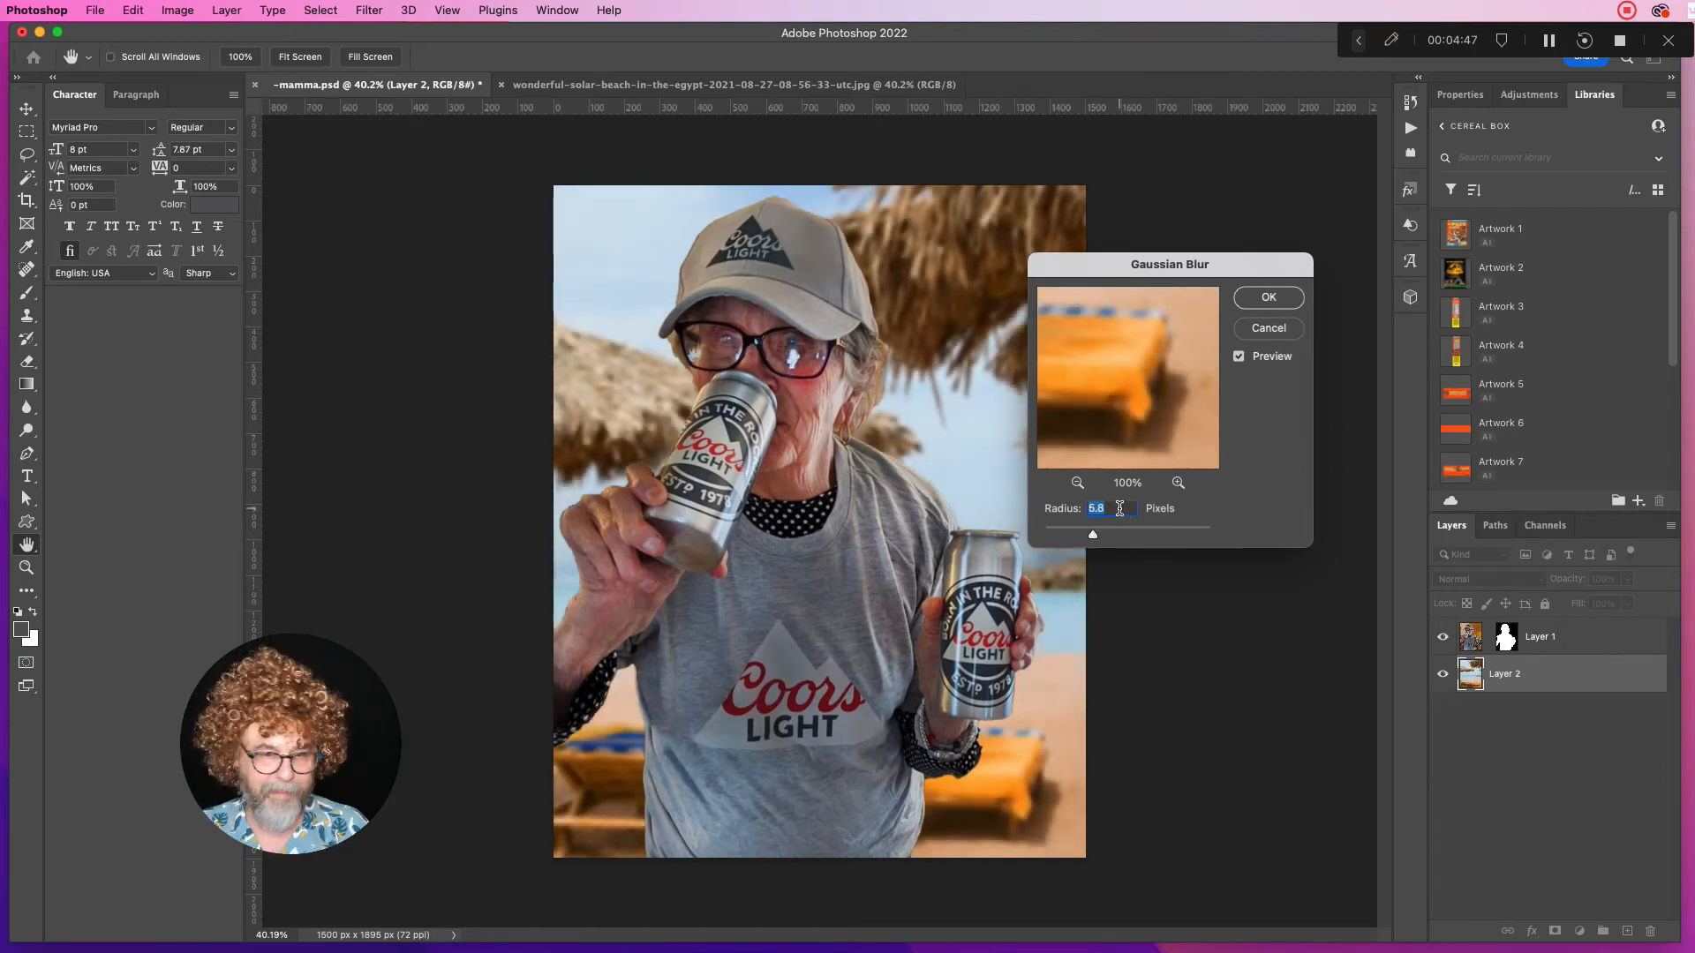
left_click_drag(1093, 538, 1096, 539)
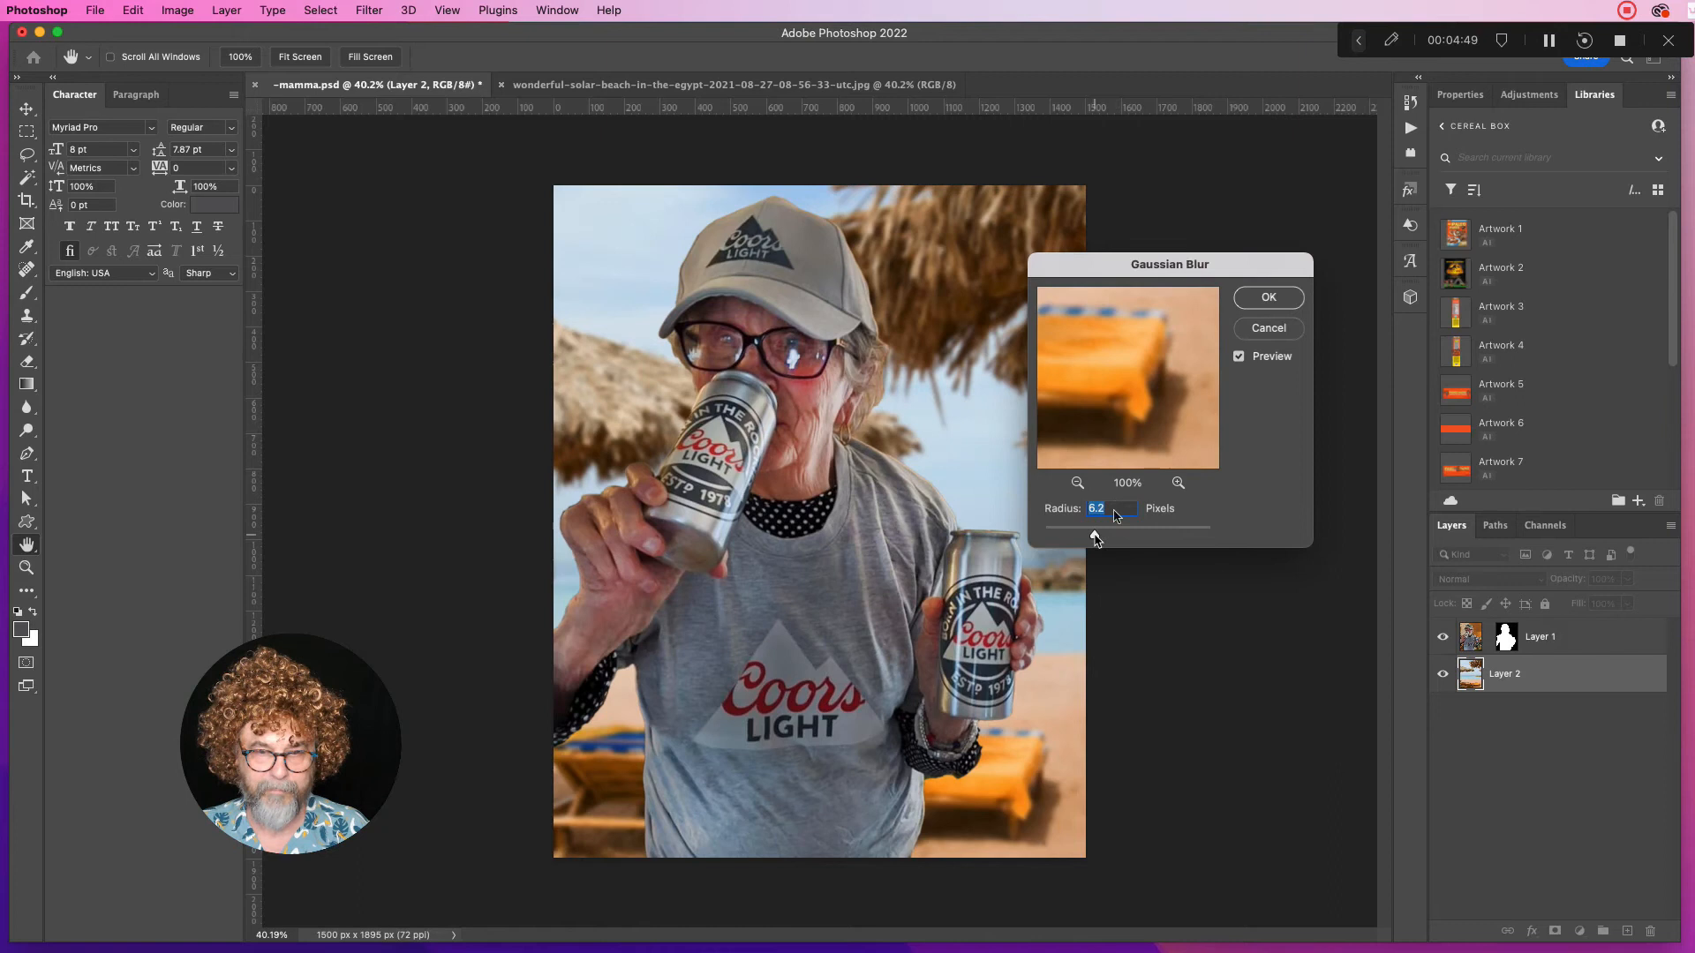
left_click(1268, 298)
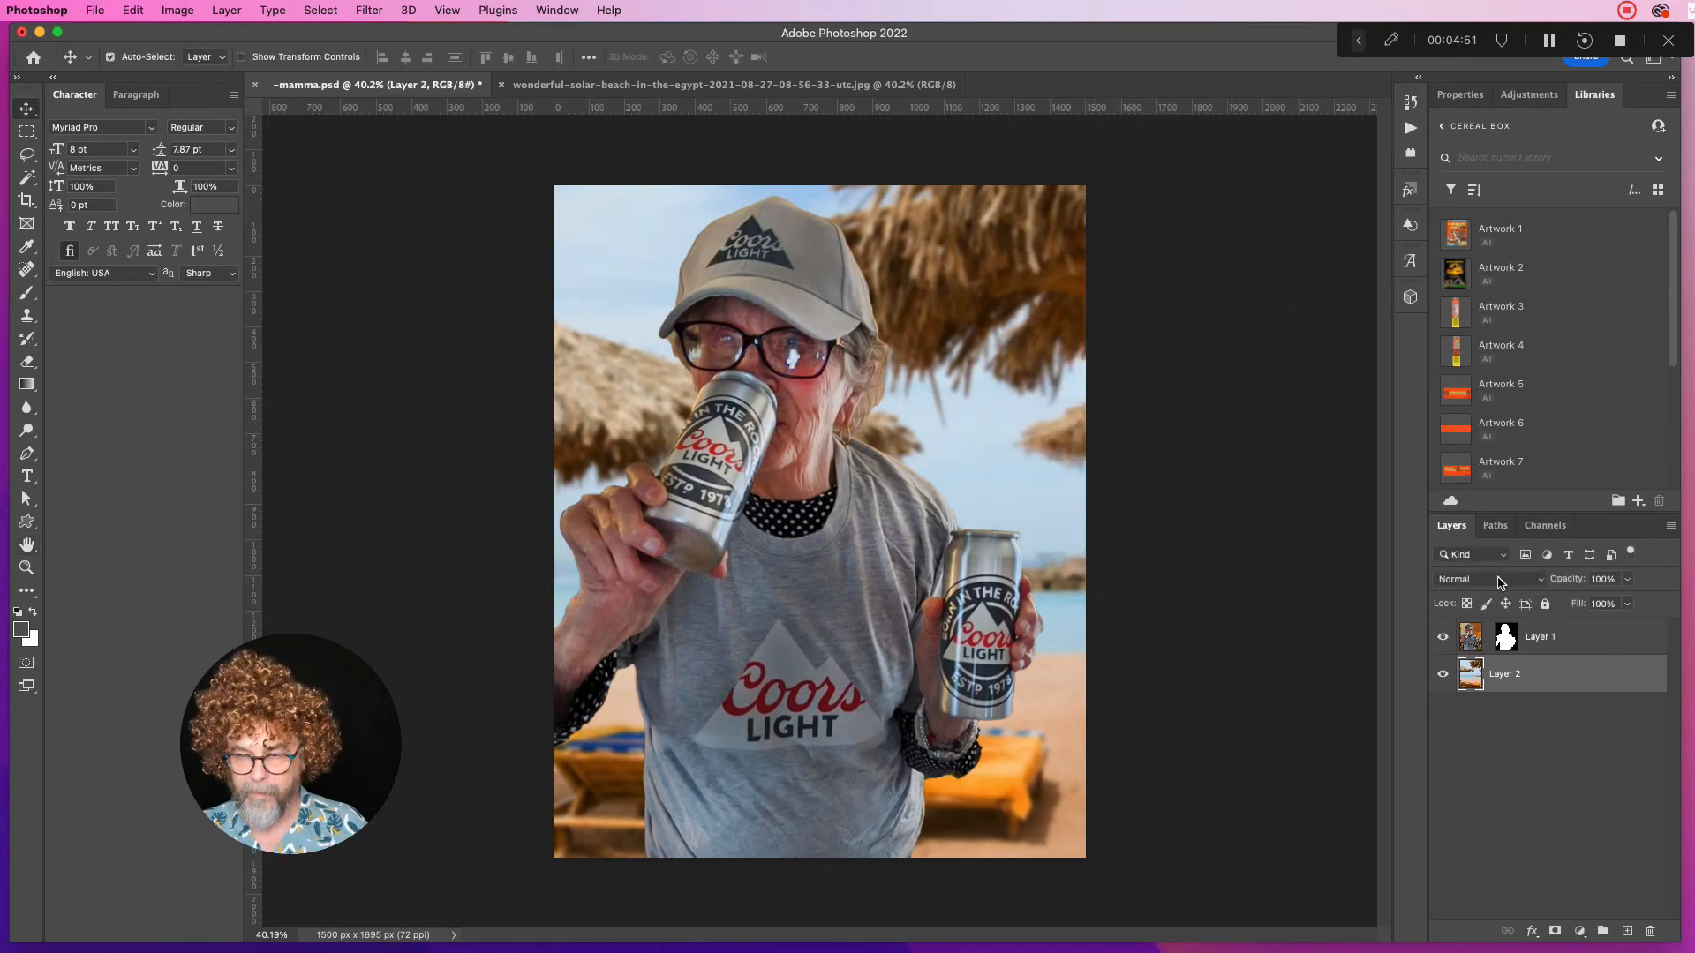
Lower the blurred beach layer's opacity to 80%
left_click(1602, 579)
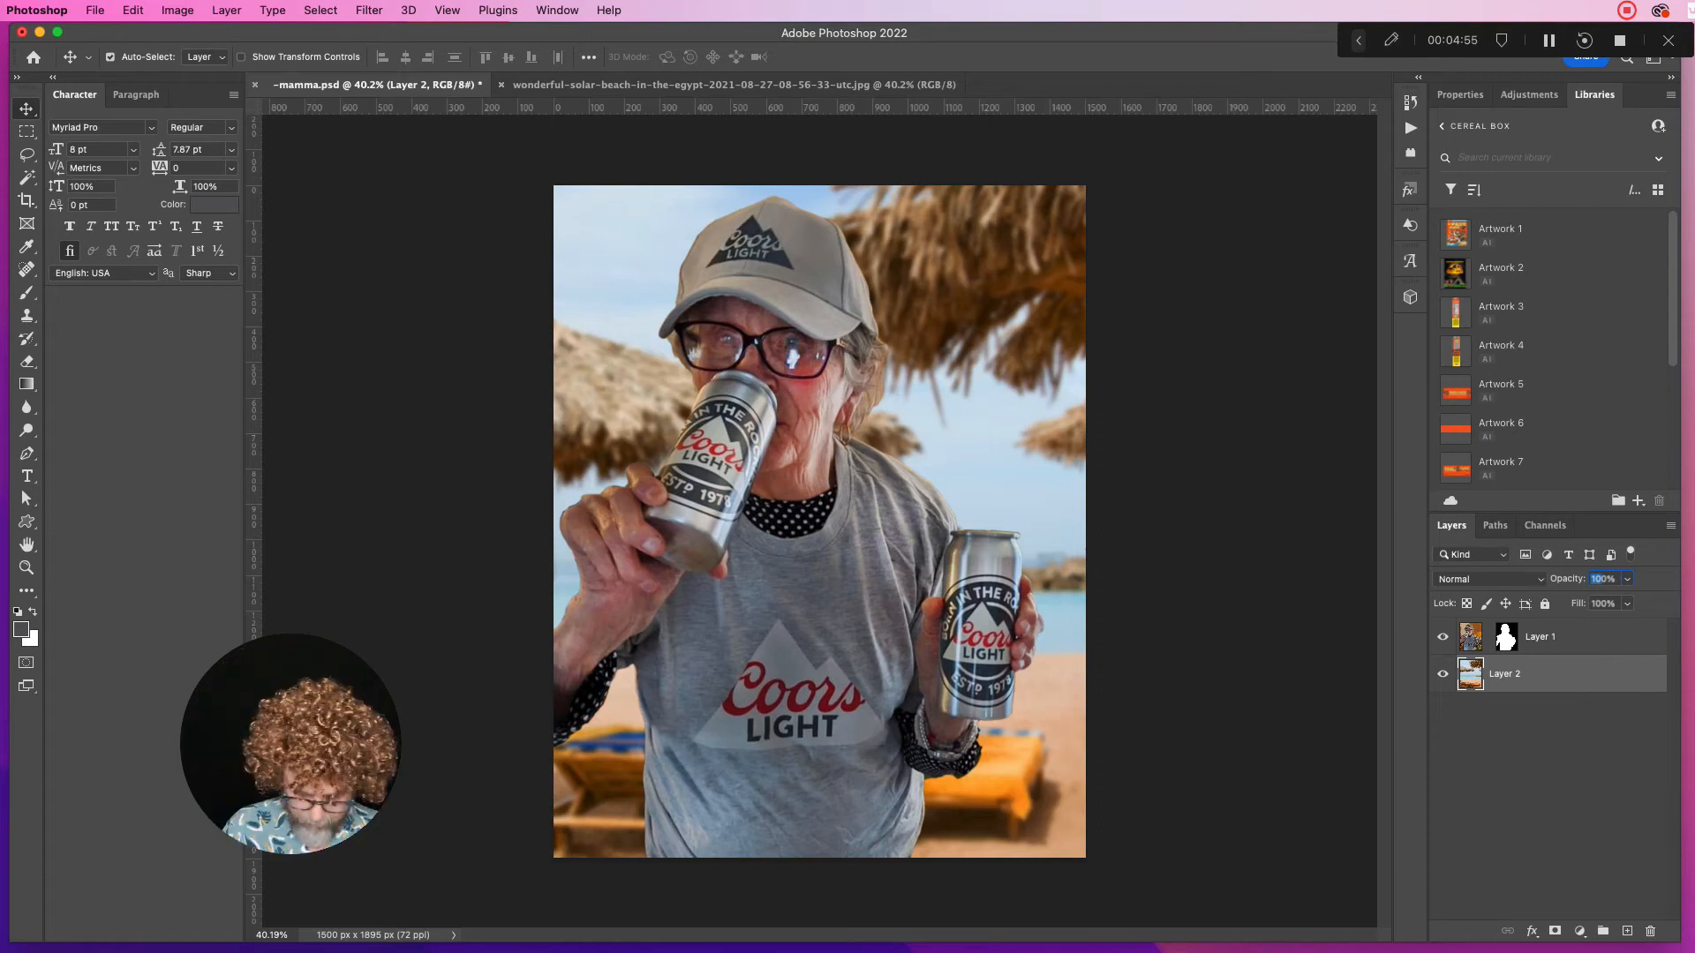
type("80")
key("Return")
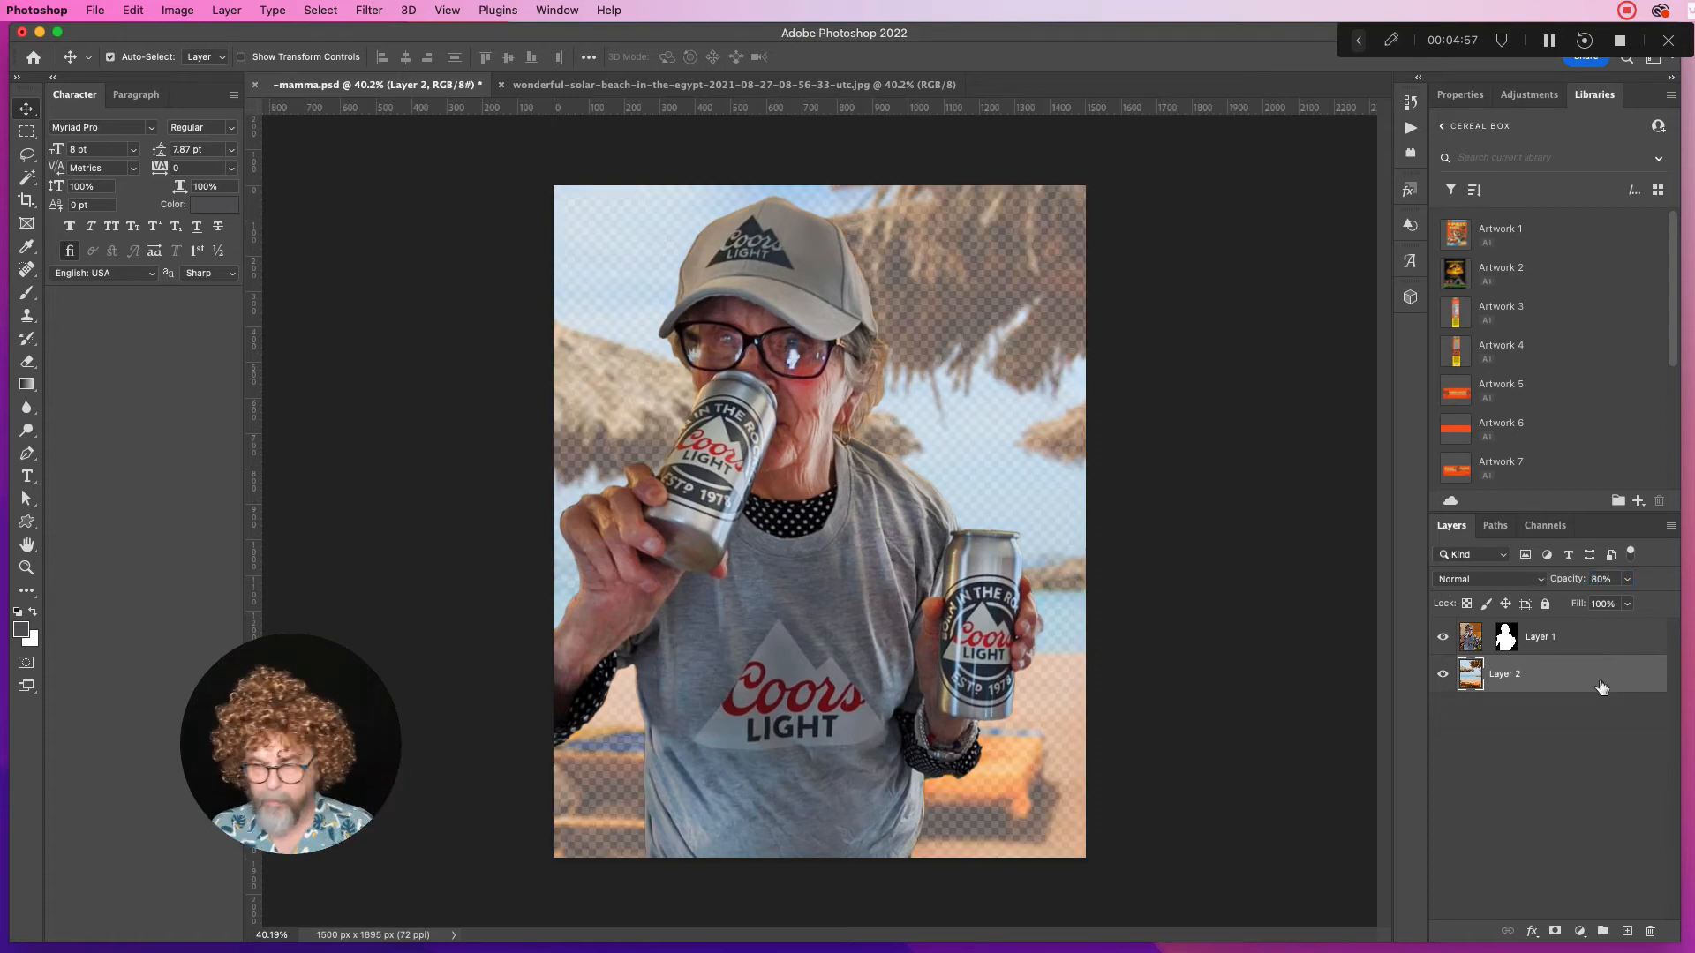
Add a new layer beneath the beach layer and fill it with white using the Paint Bucket
left_click(1671, 528)
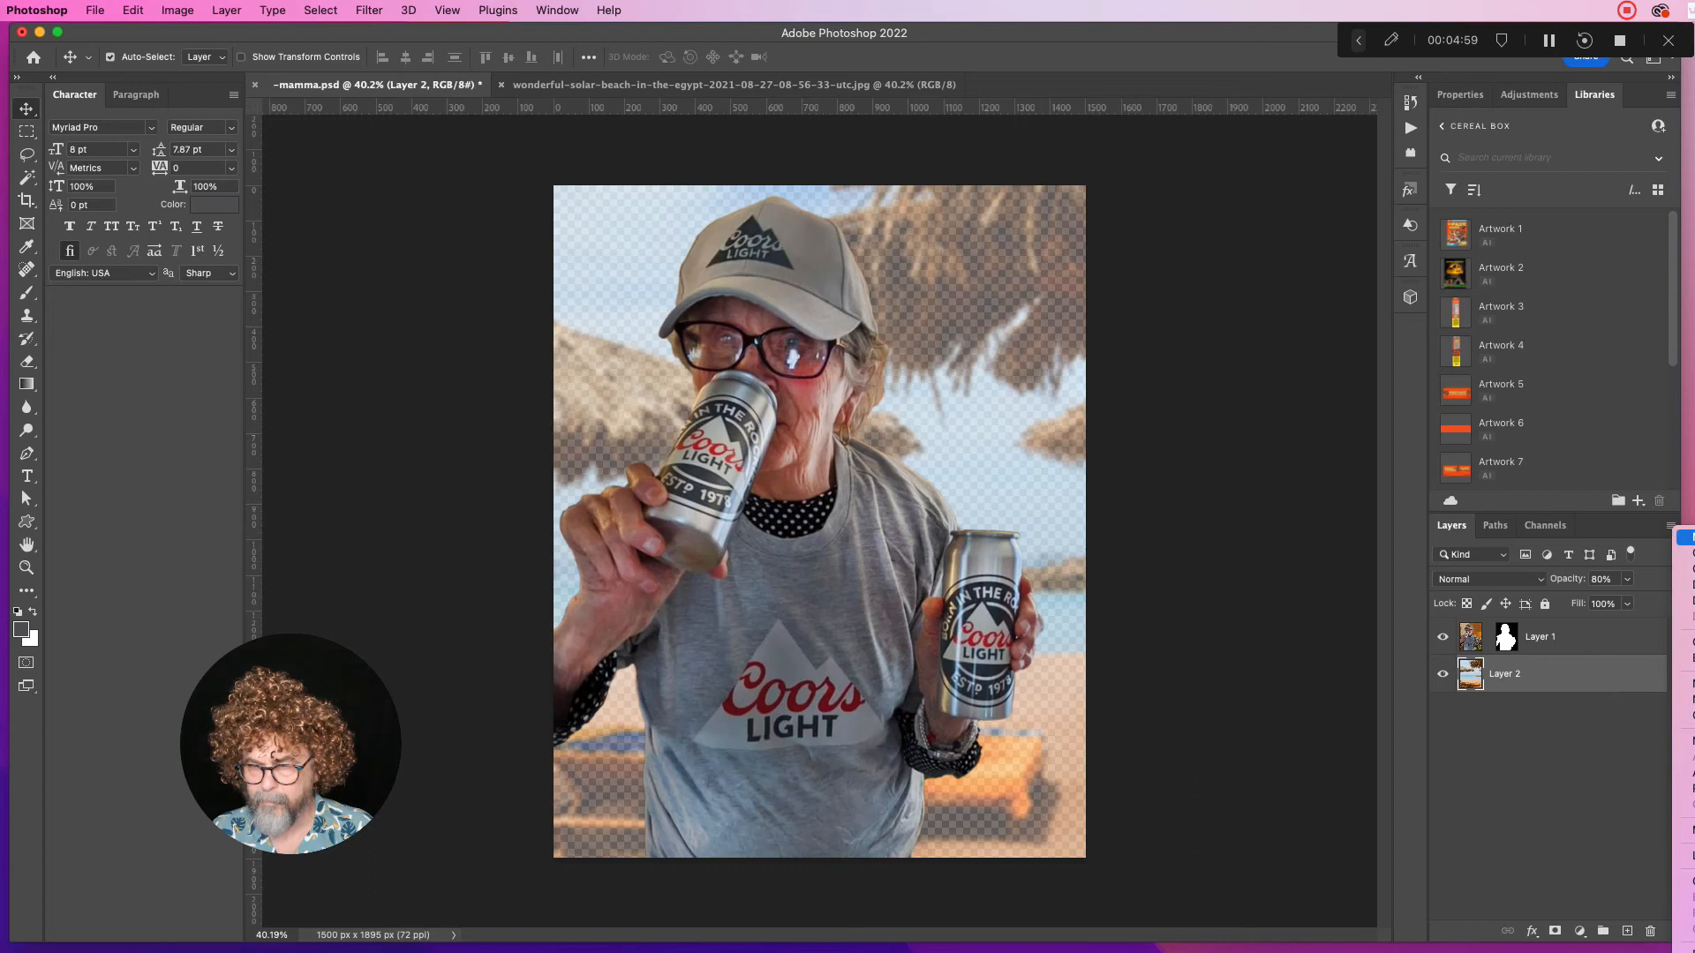
left_click(1683, 536)
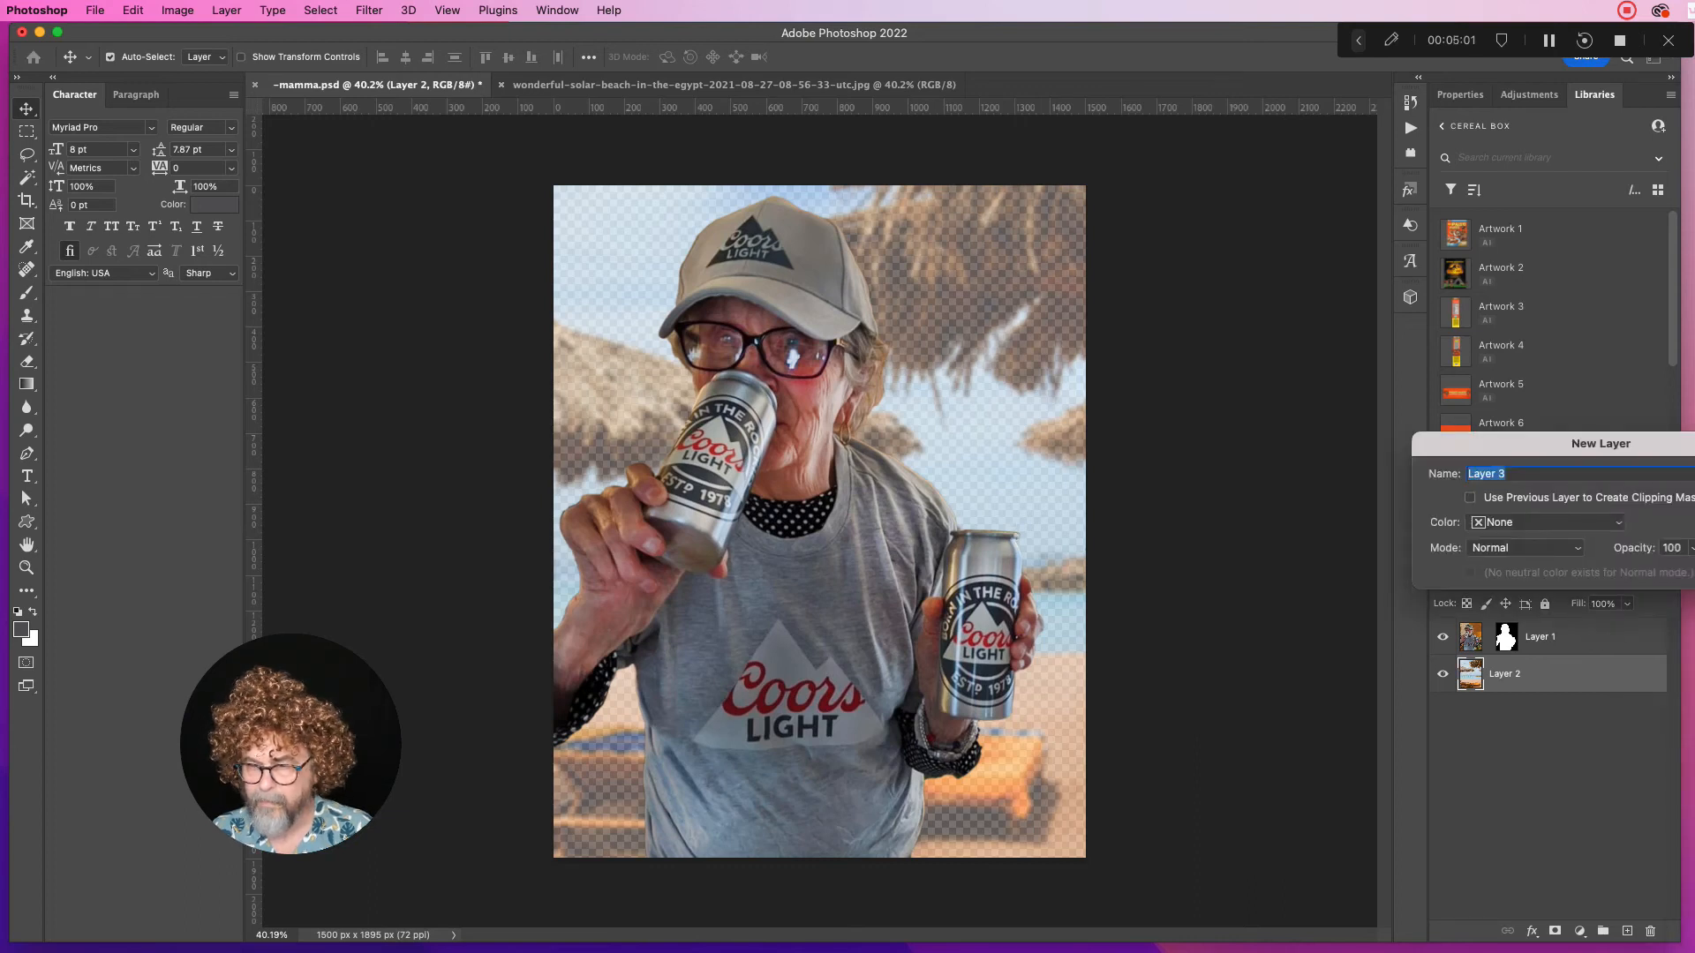
key("Return")
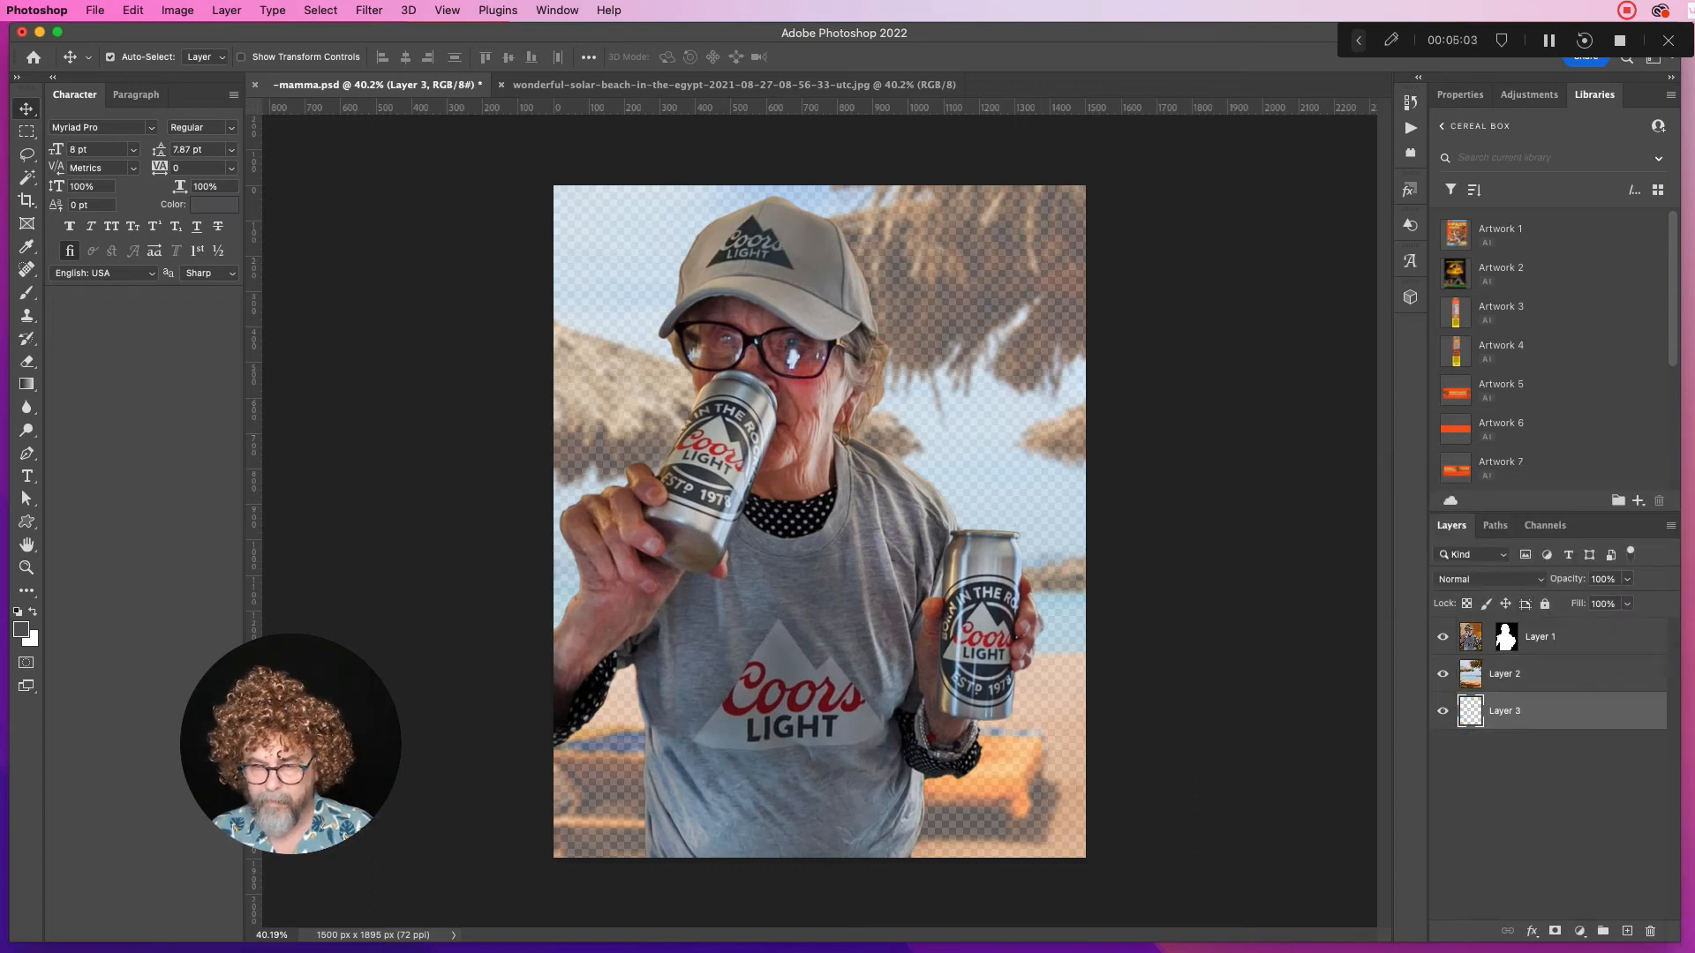
left_click(33, 611)
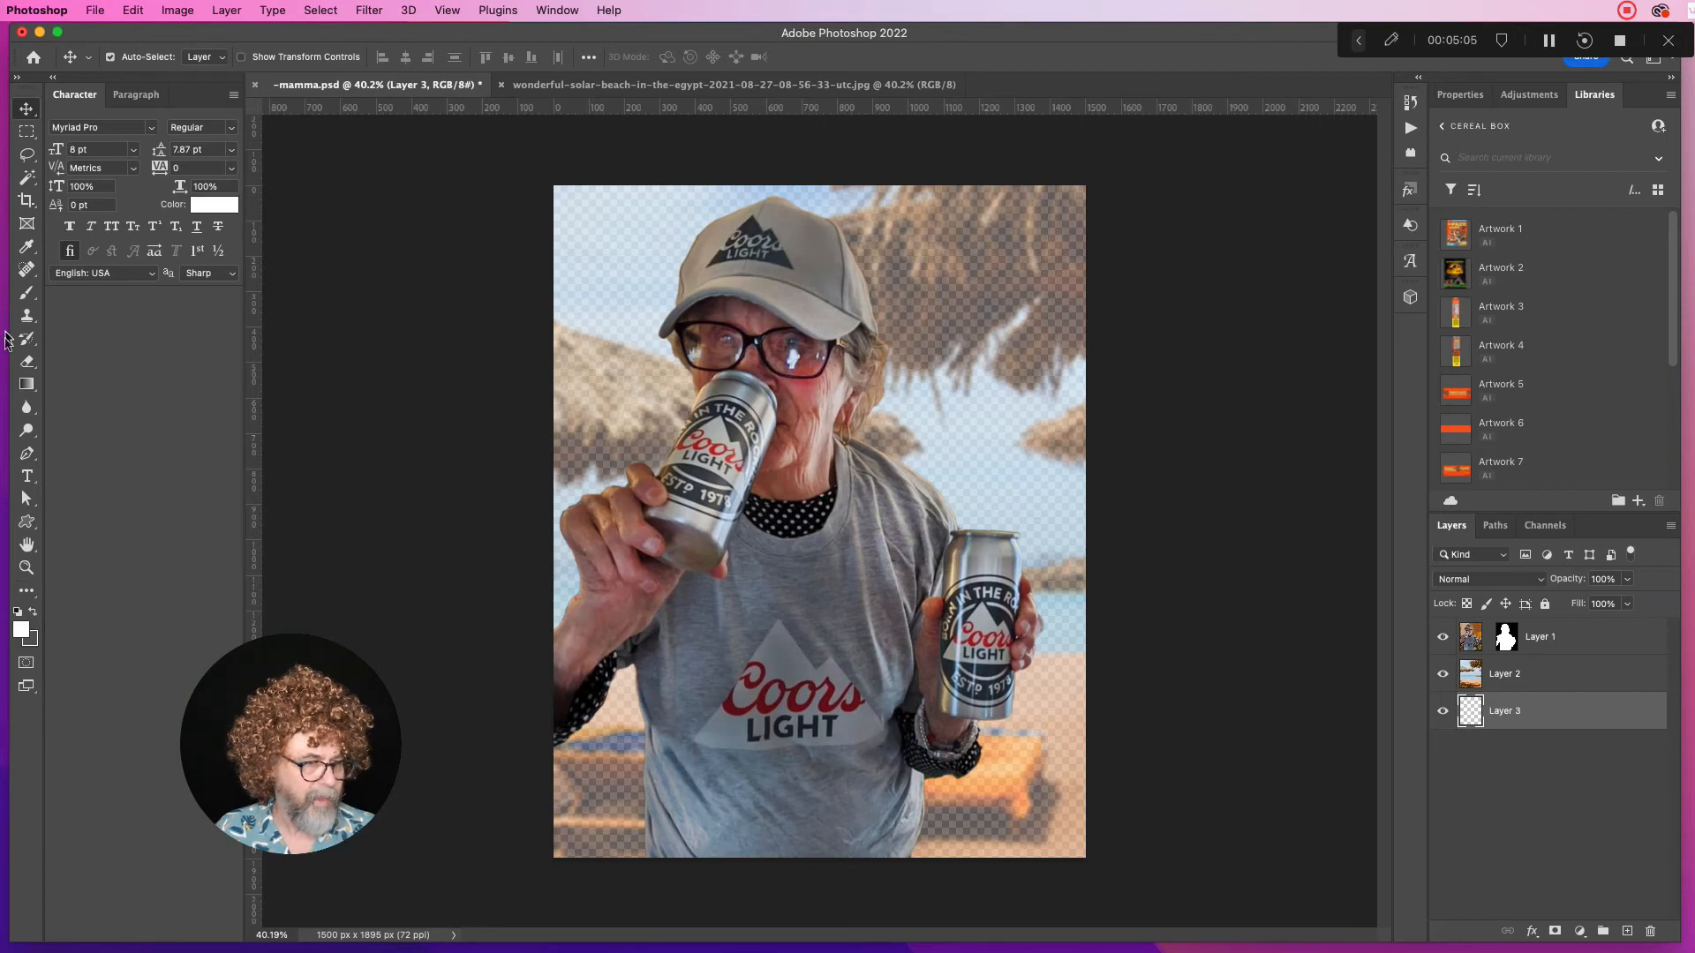
left_click(26, 384)
left_click(69, 401)
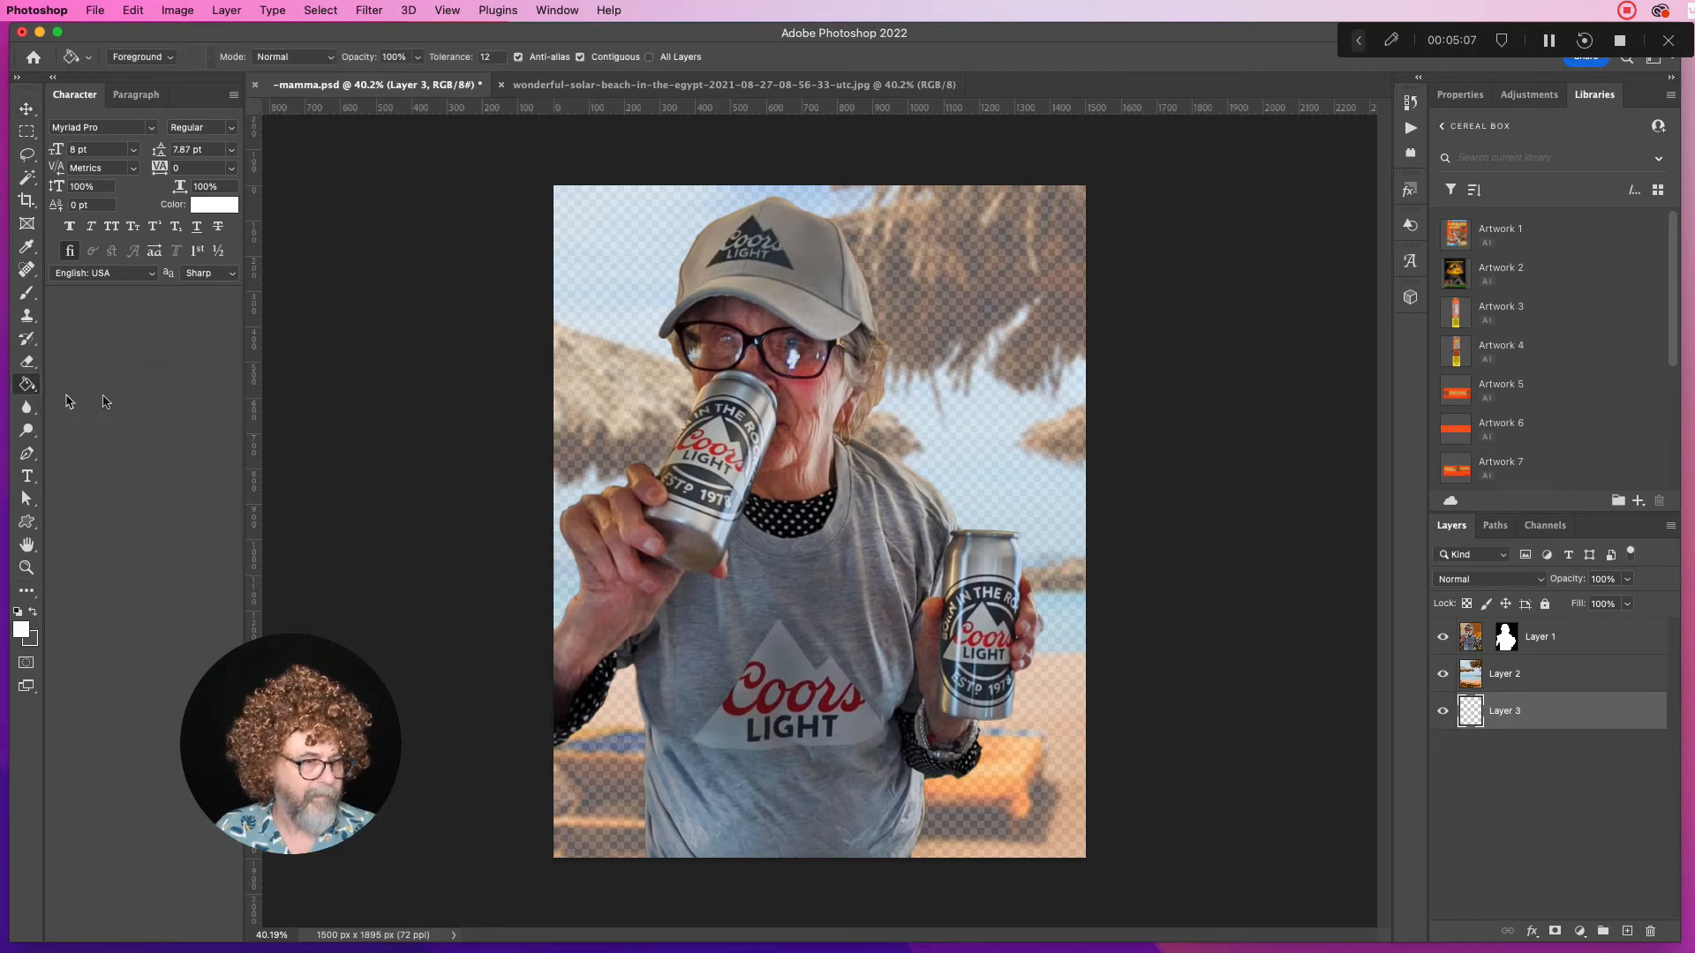
left_click(1009, 685)
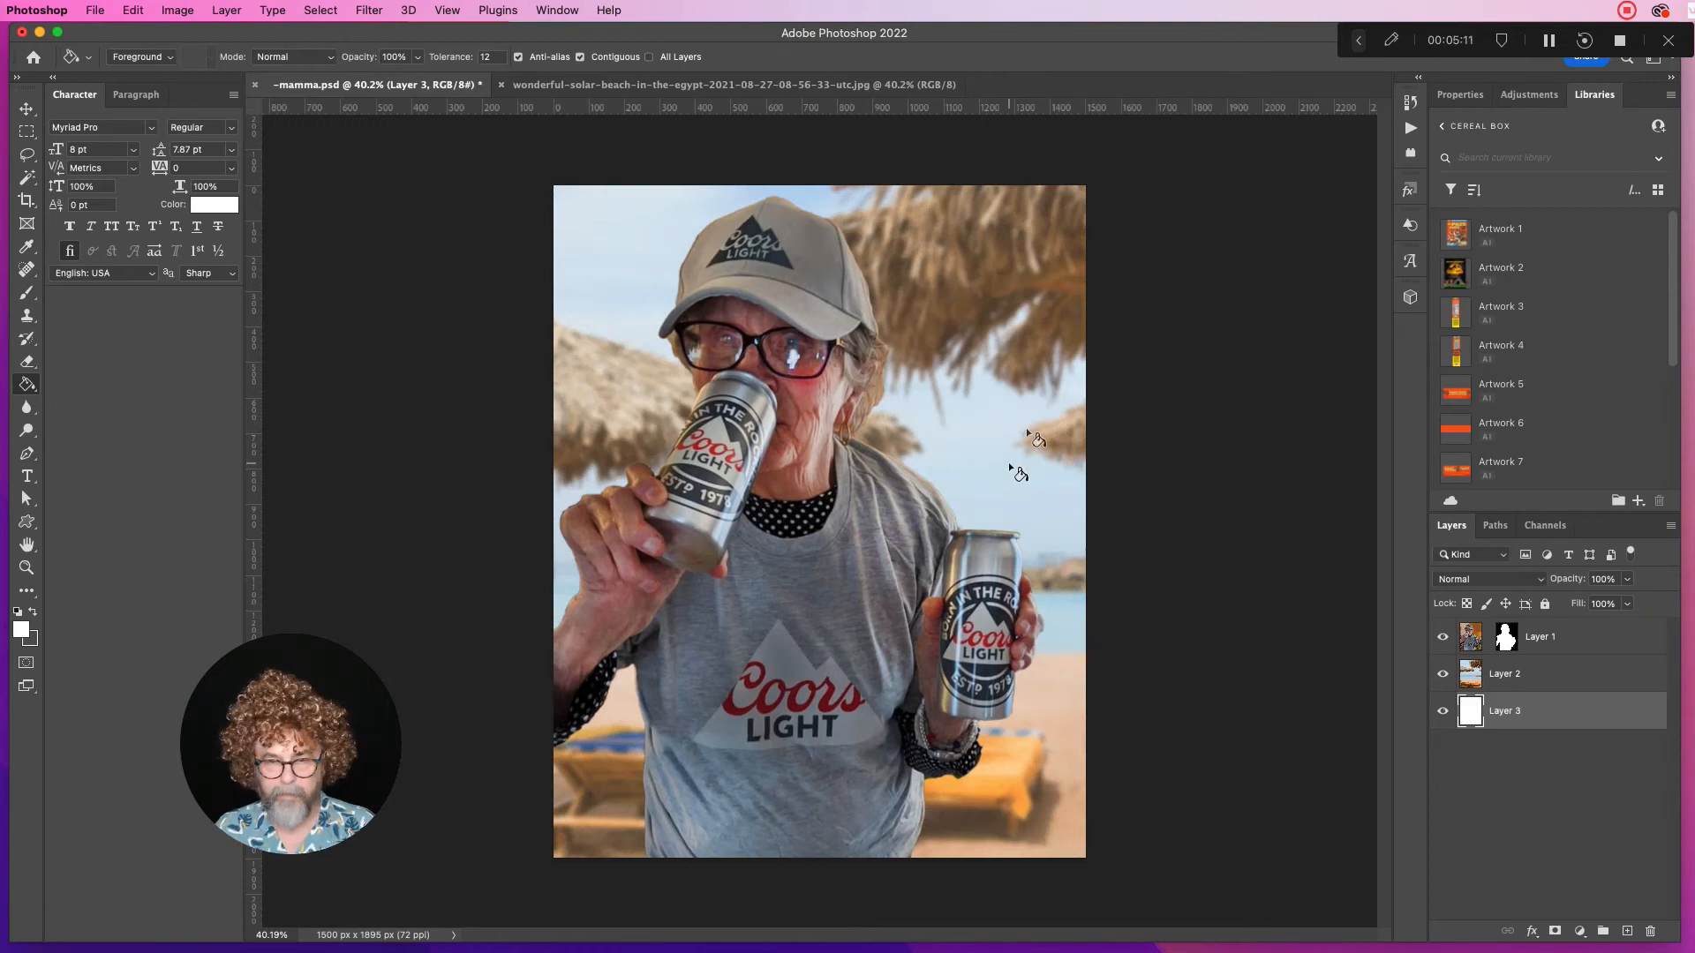
Set the beach layer's opacity to 100% and deselect the layers
left_click(1494, 684)
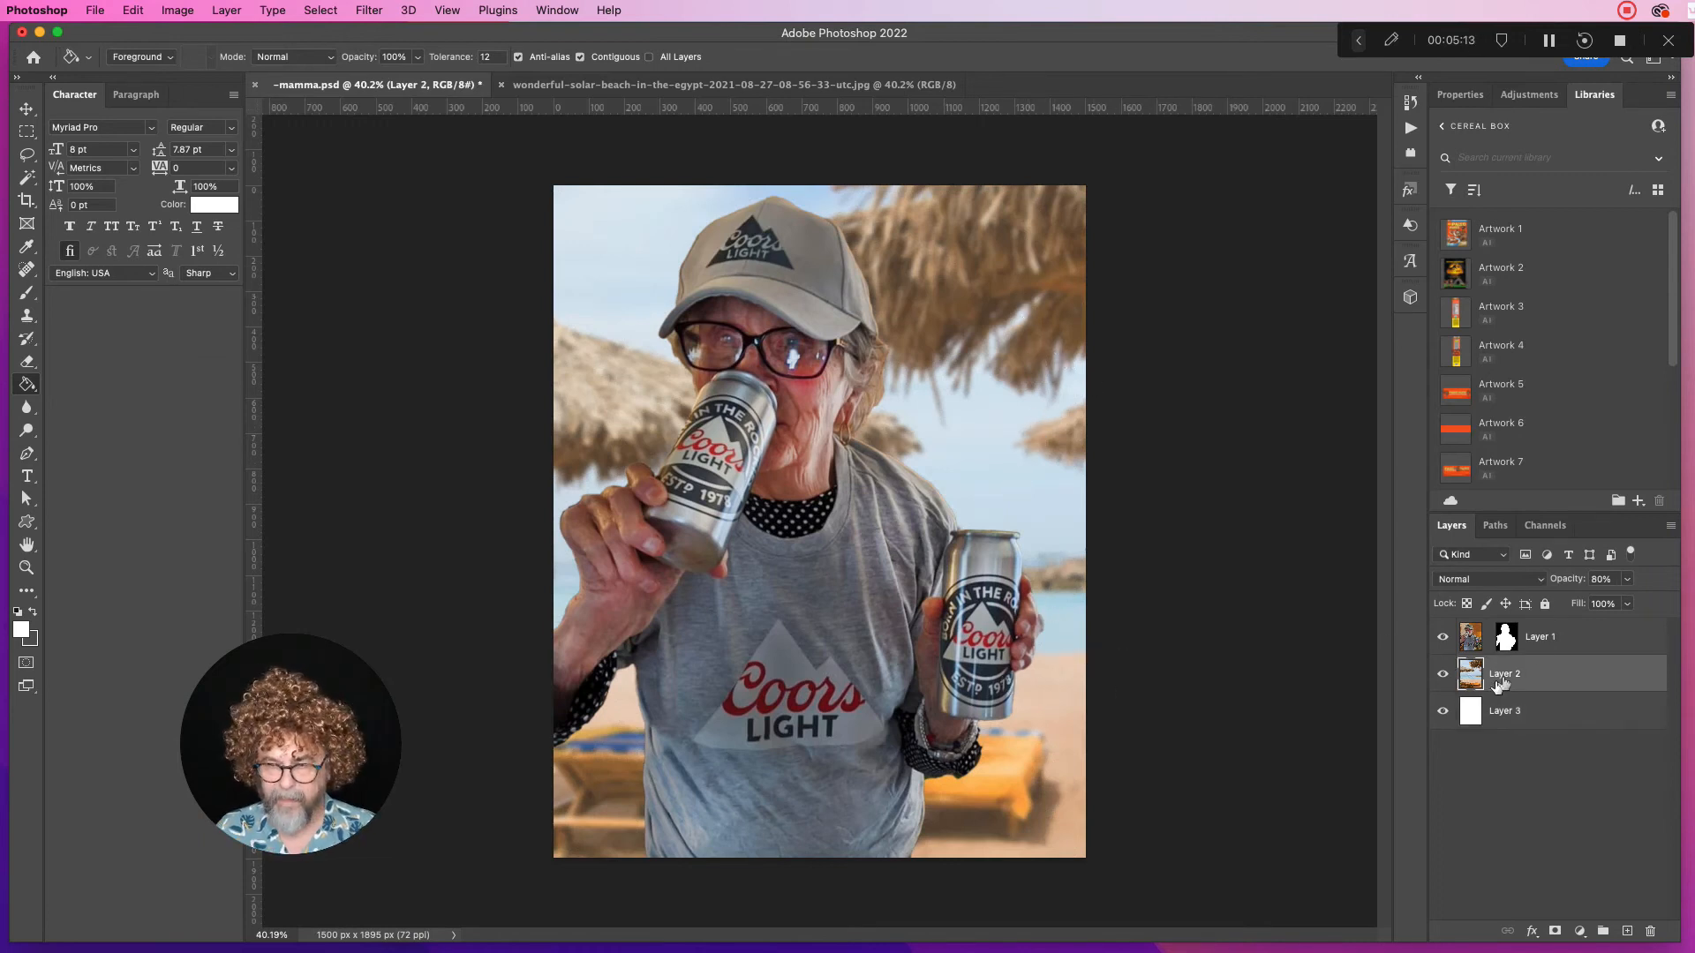
left_click(1601, 580)
key("shift+Up")
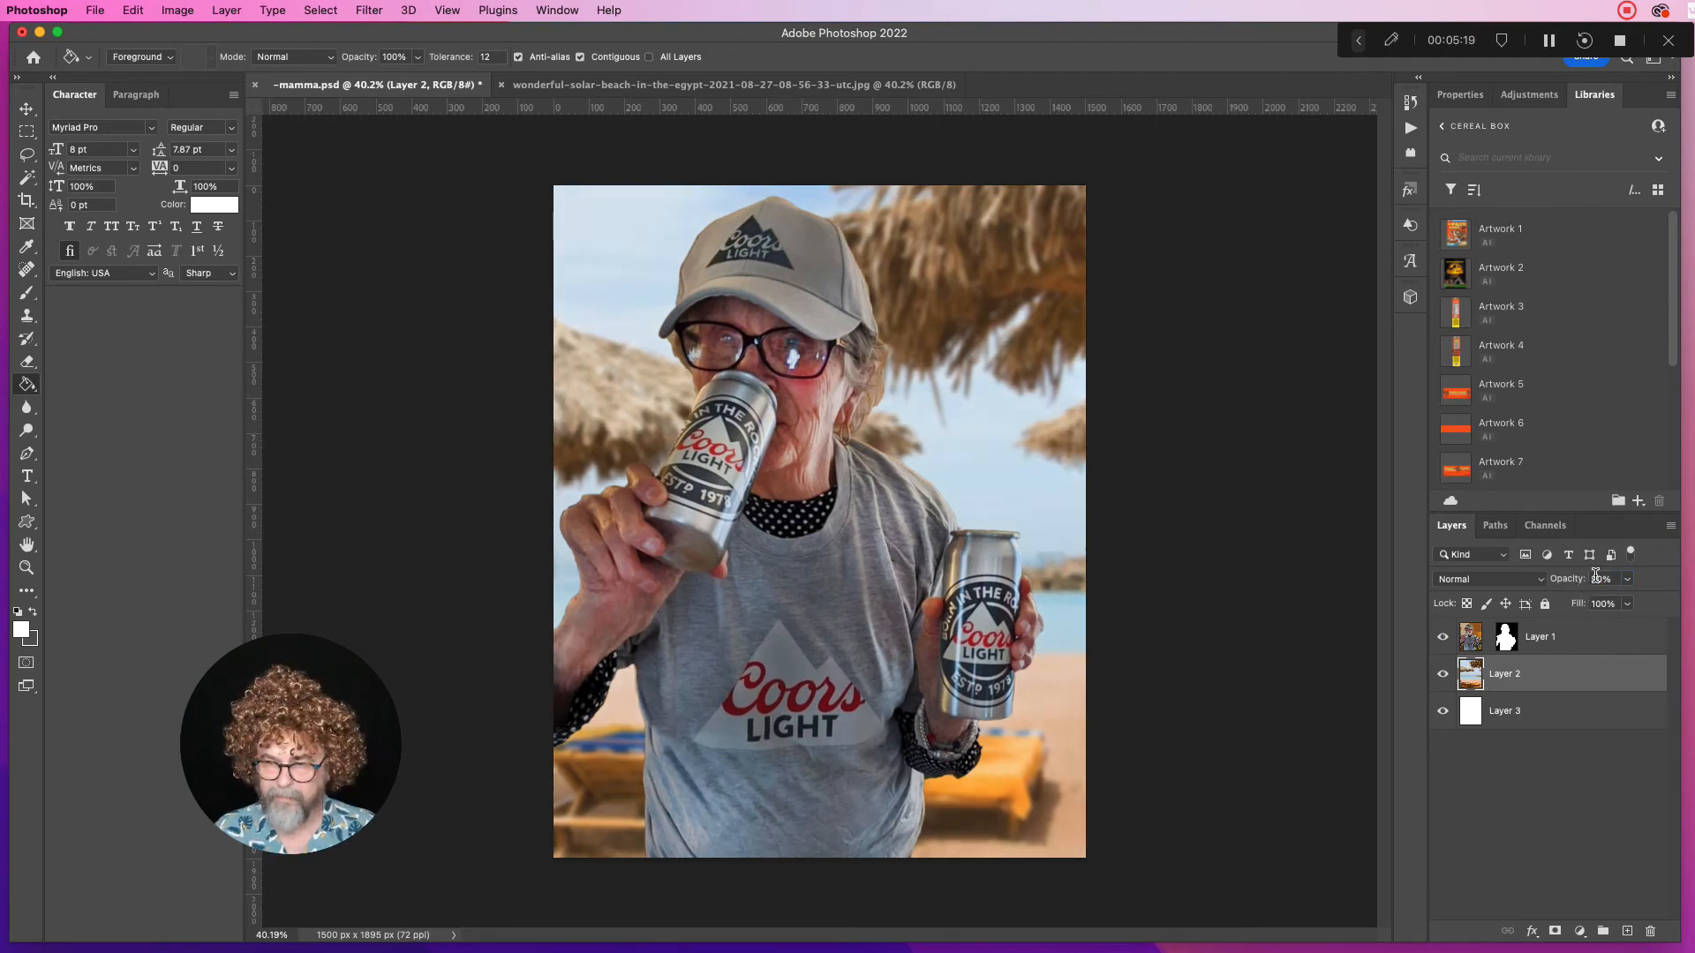
type("100")
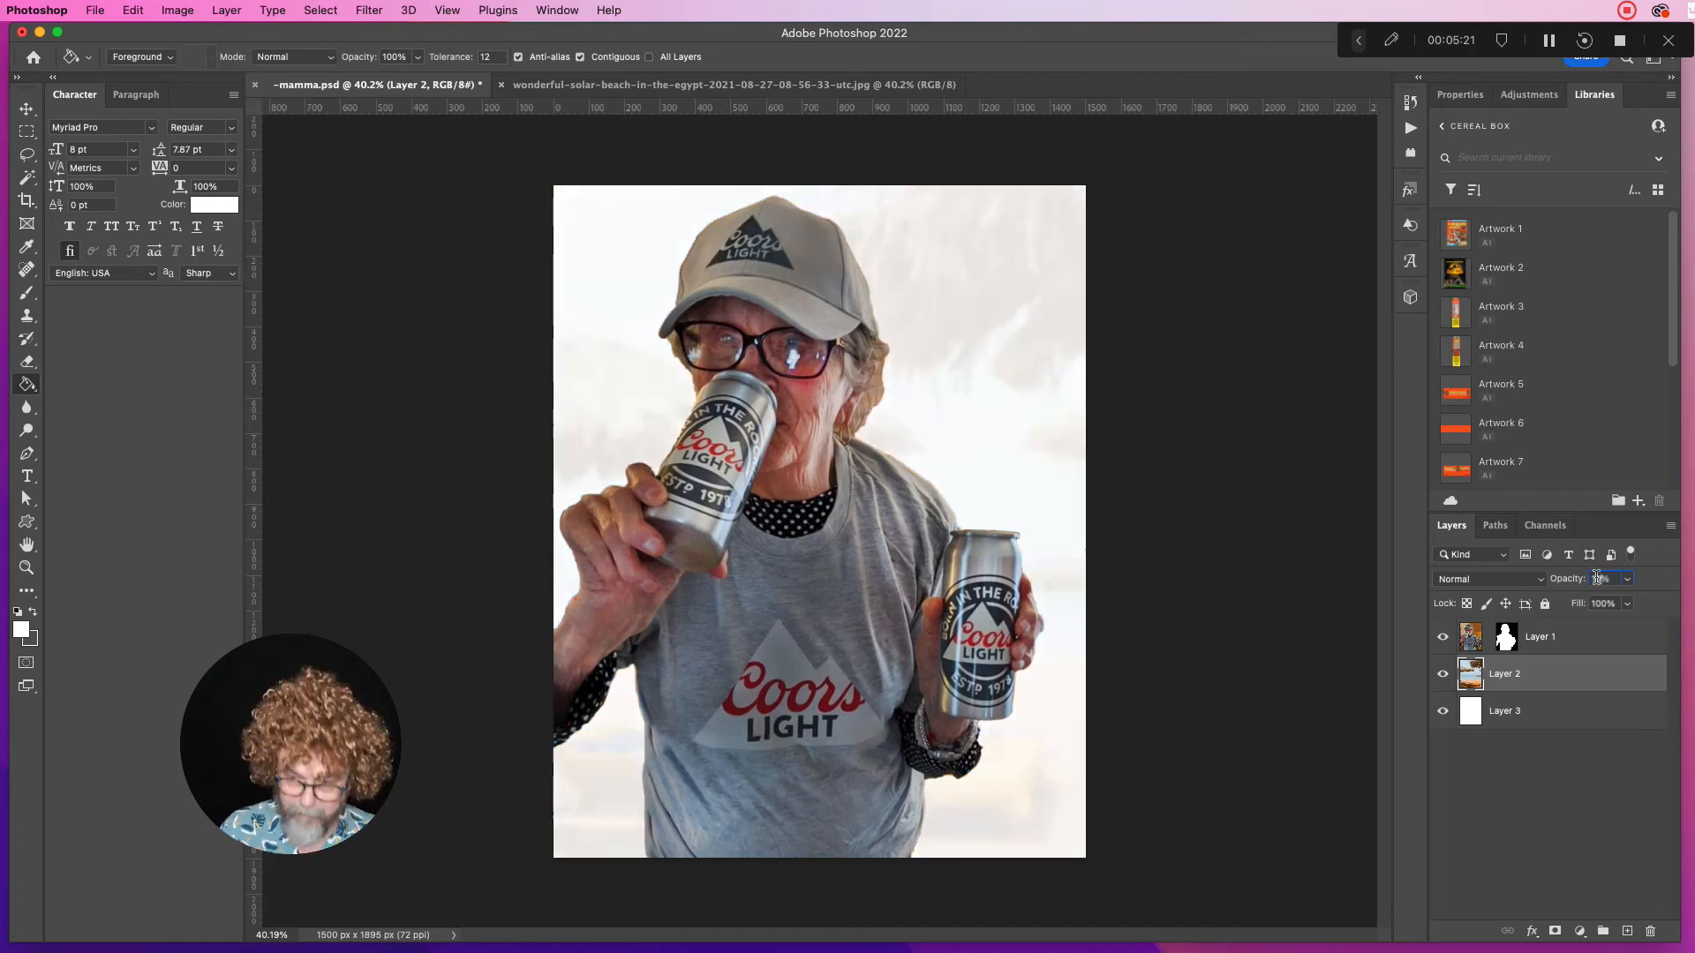
left_click(1589, 812)
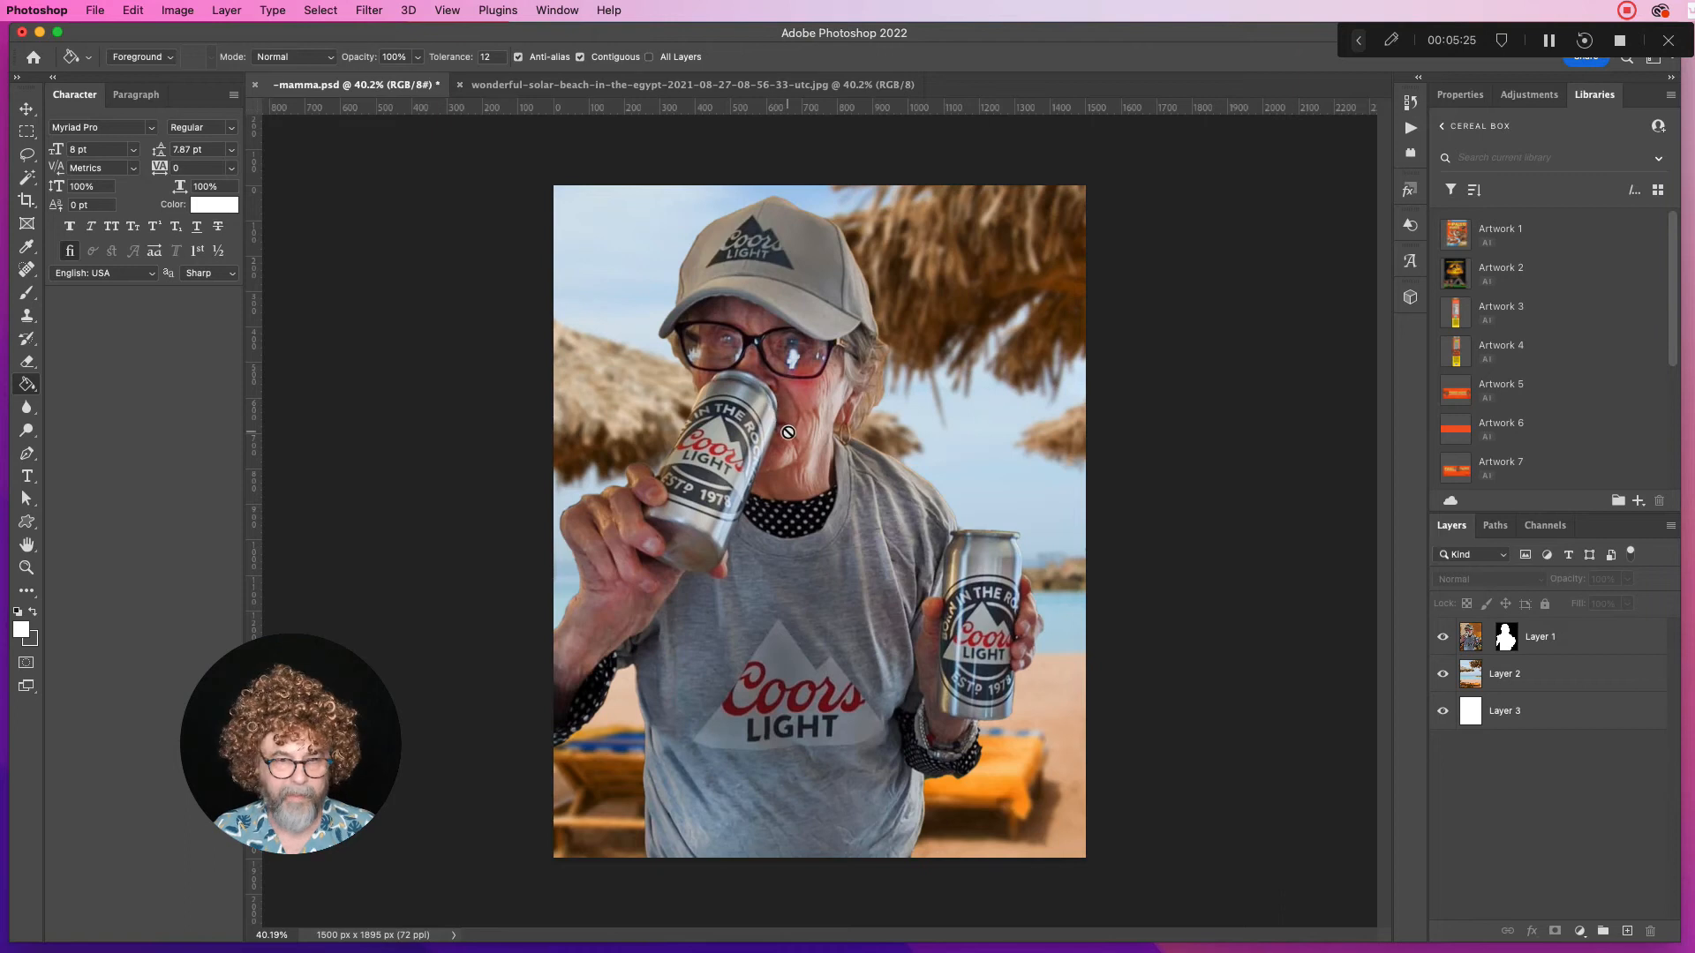
Brighten the woman's layer with an RGB Curves adjustment, raising the point at input 187 to output 214
left_click(1469, 638)
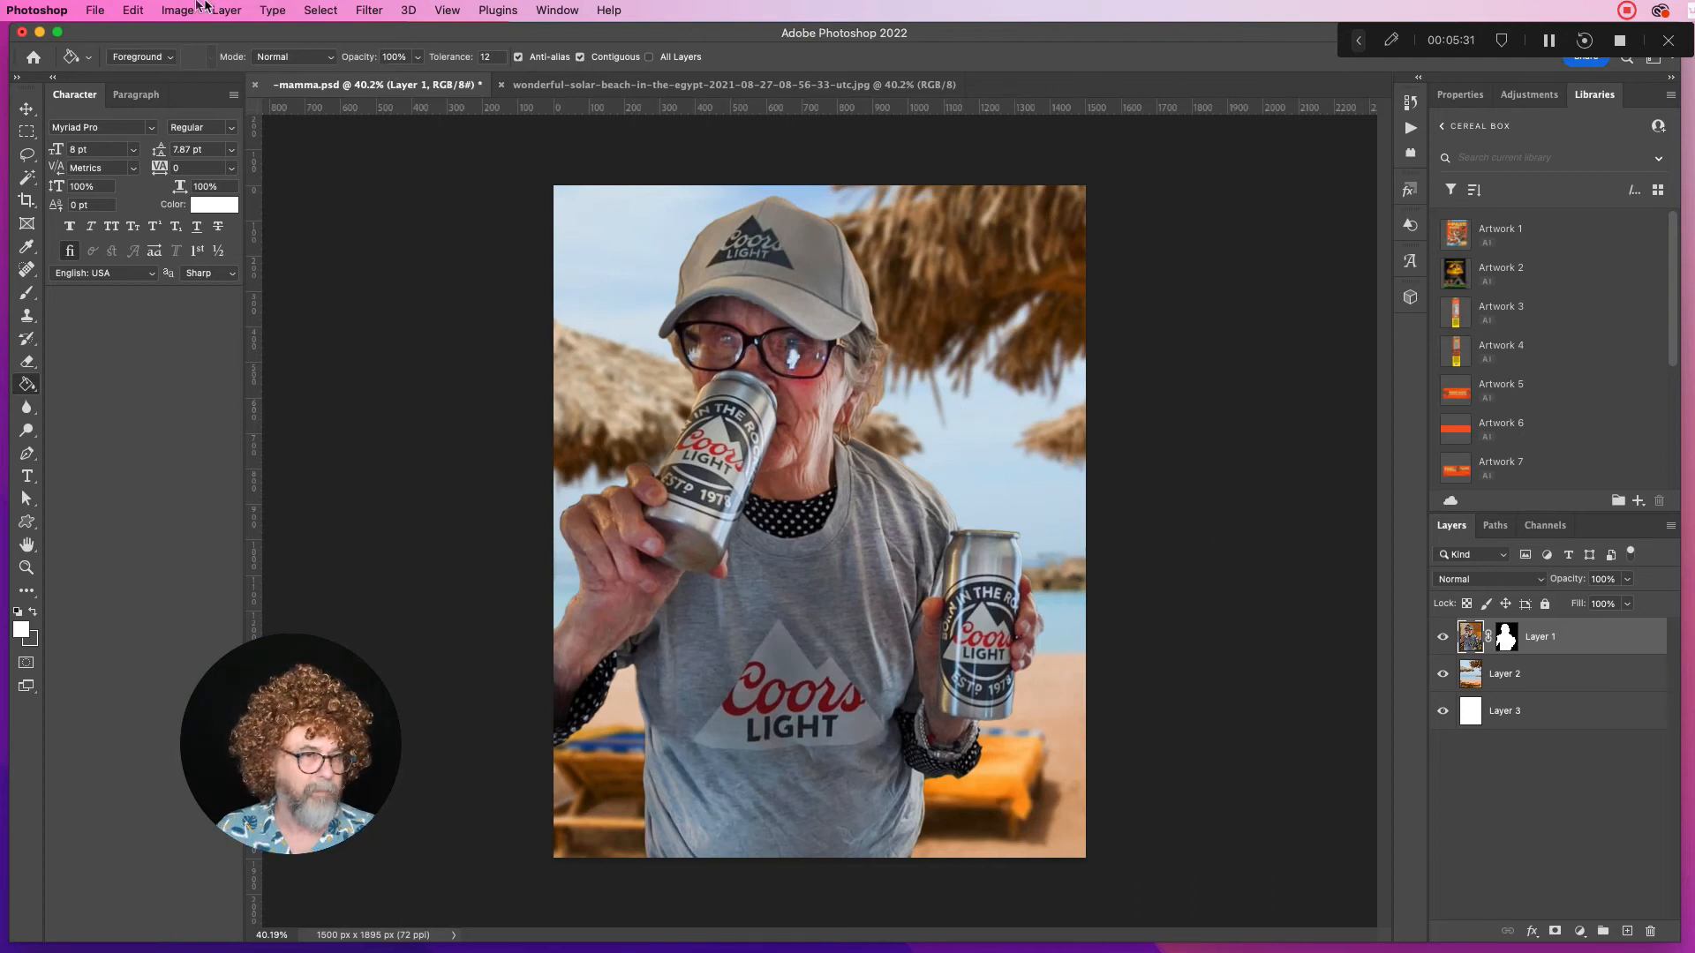
left_click(178, 10)
mouse_move(219, 62)
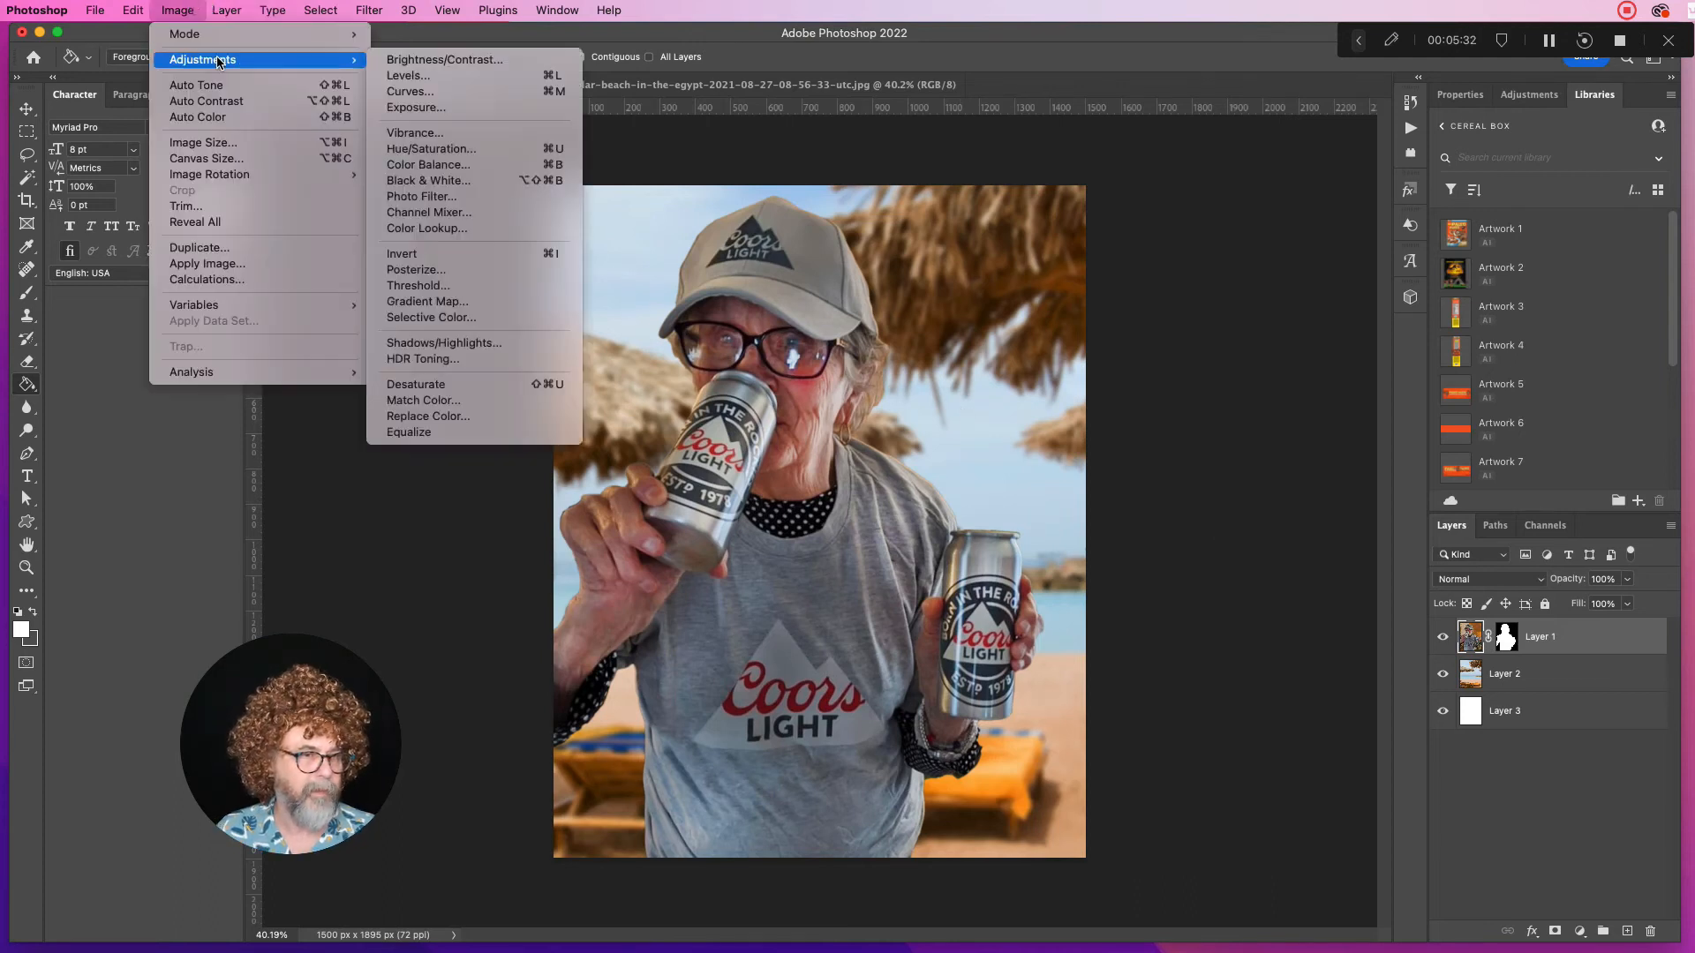
left_click(399, 91)
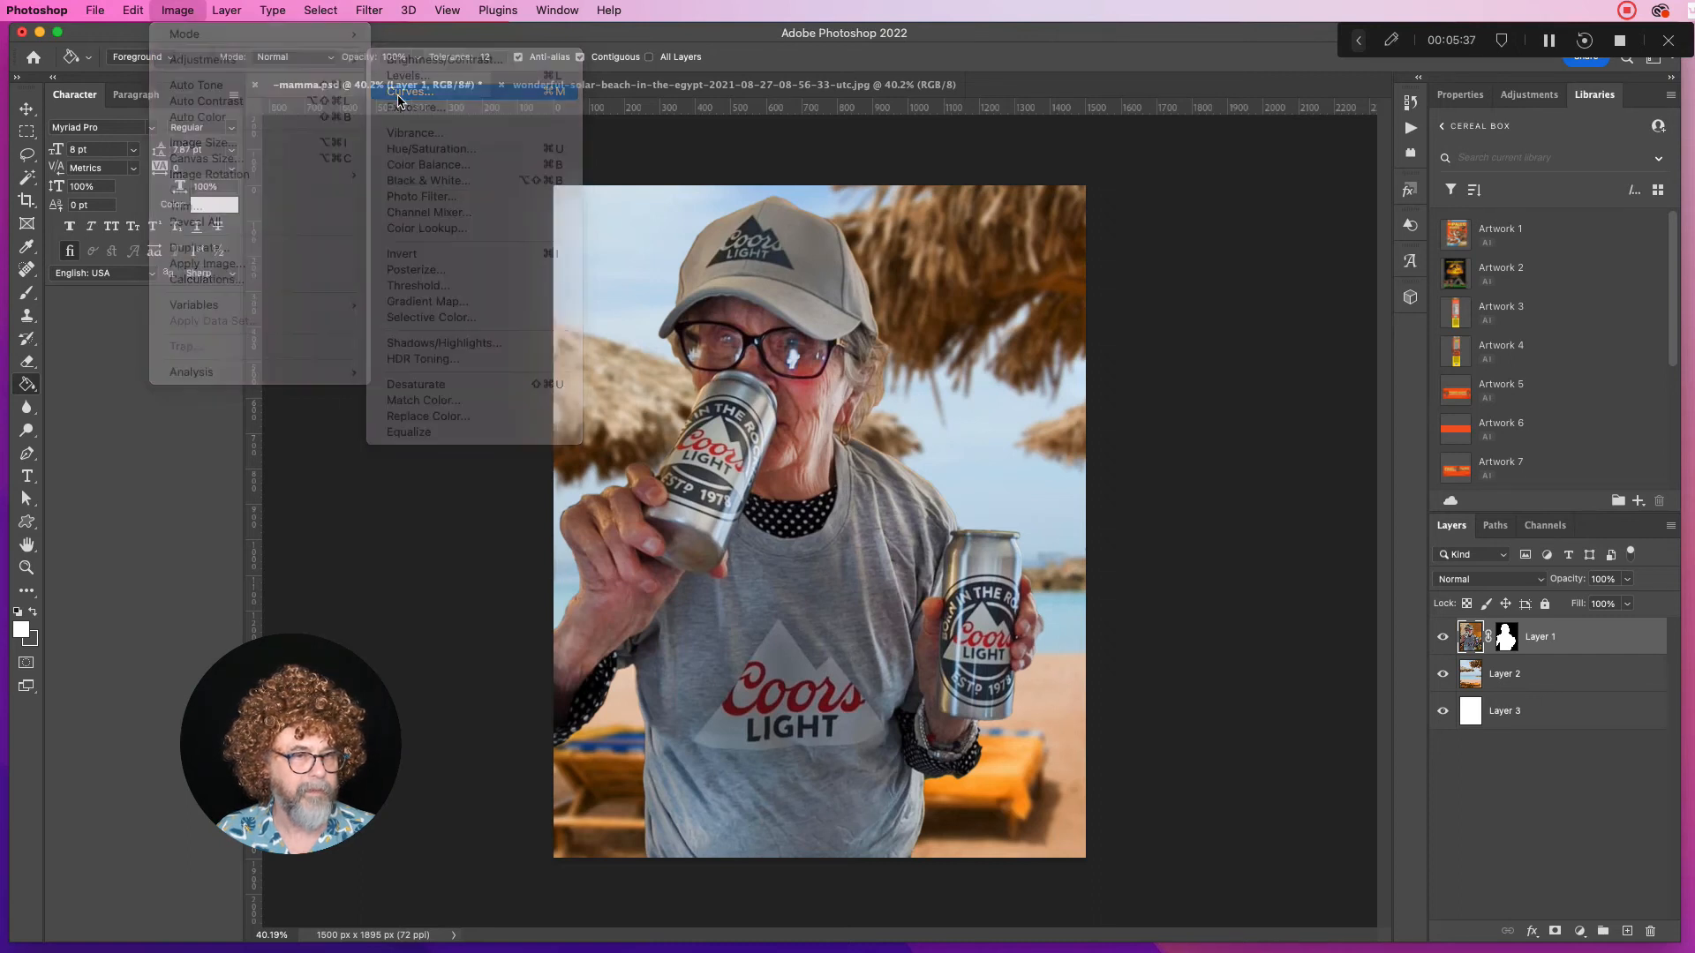
left_click_drag(1408, 358, 1393, 347)
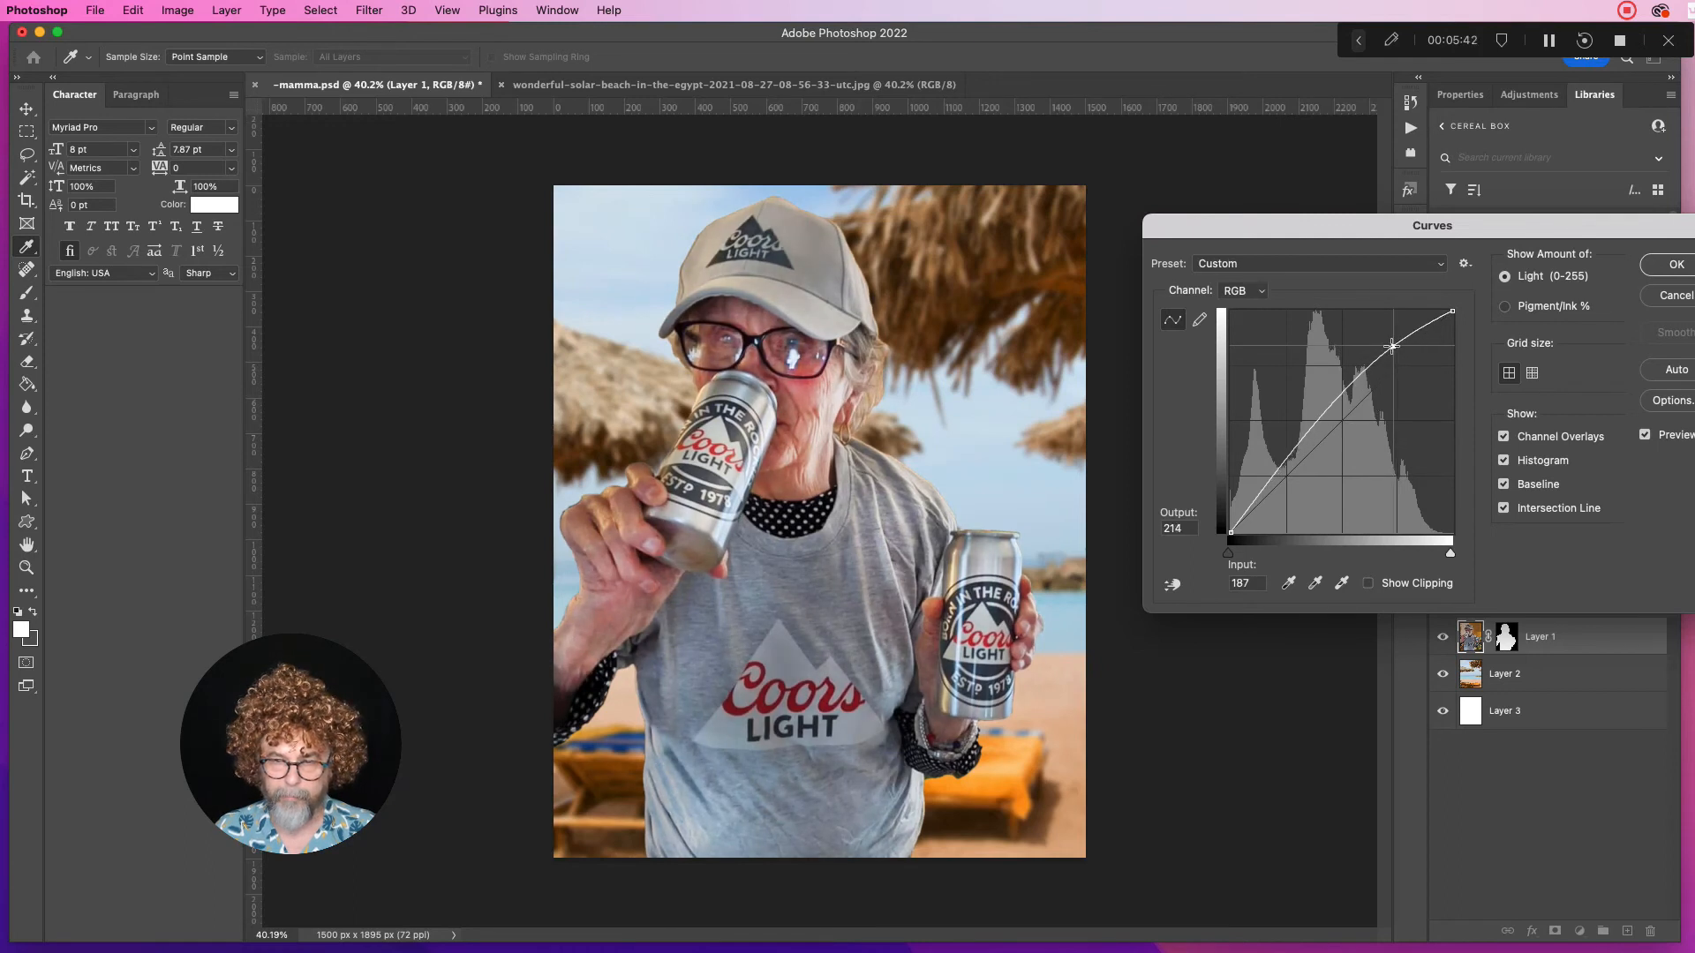
left_click(1653, 266)
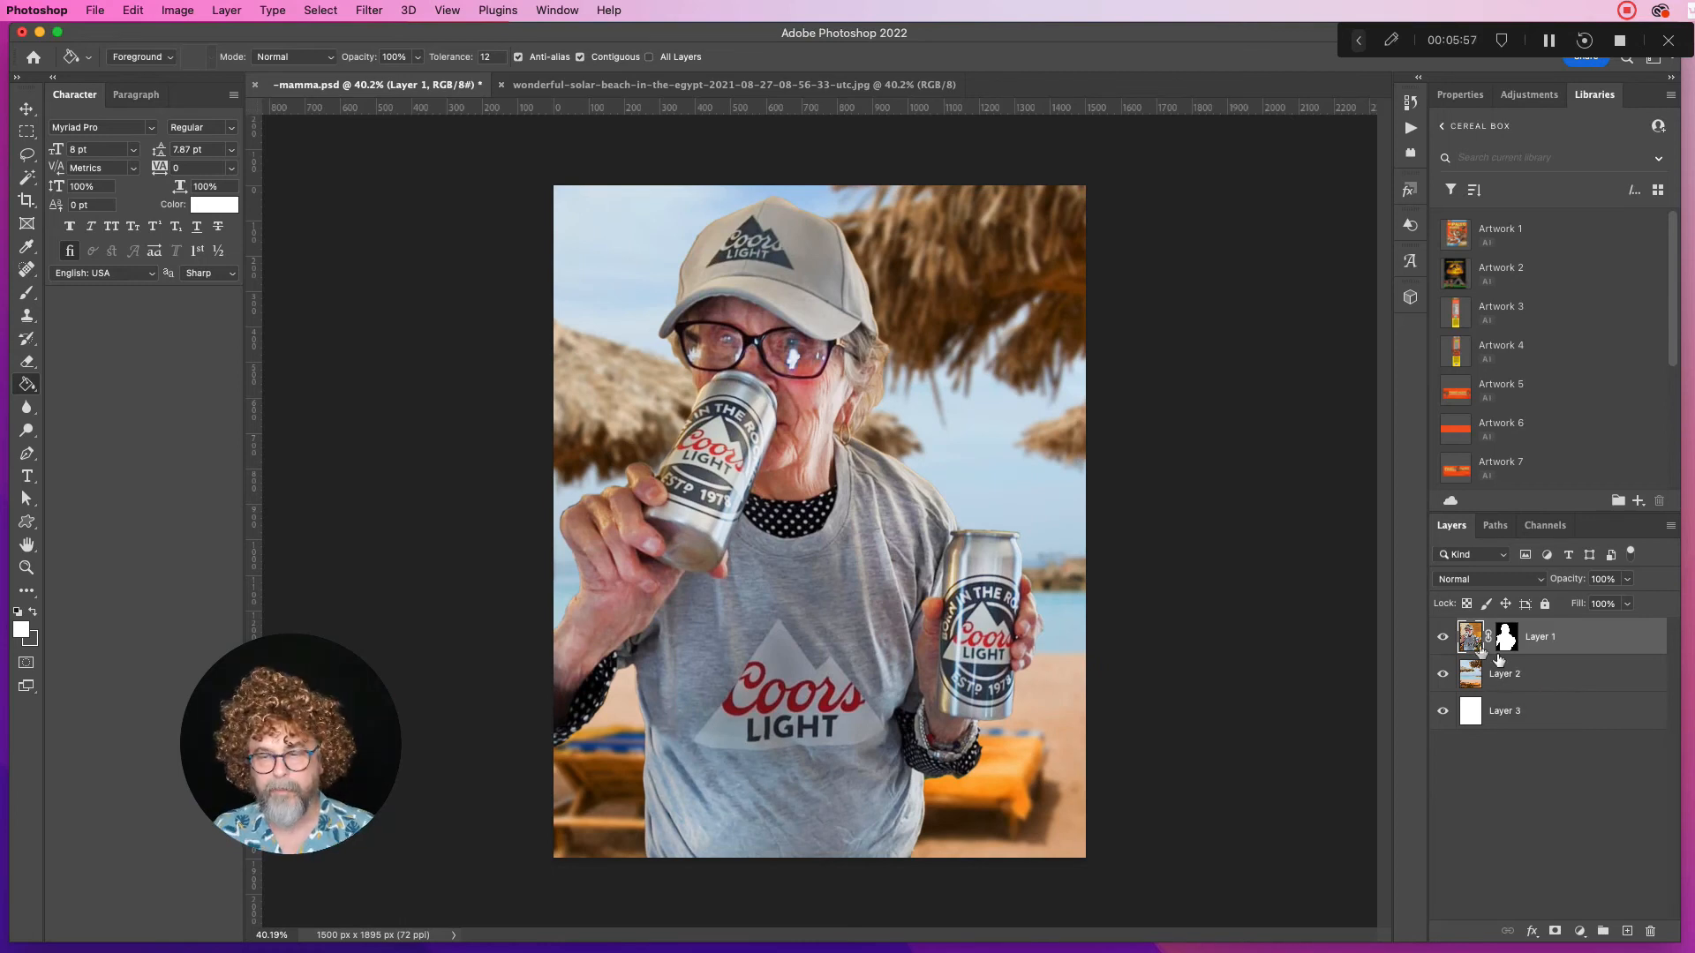
Warm the woman's layer with a Midtones Color Balance of +2 Cyan–Red, 0 Magenta–Green and -34 Yellow–Blue
left_click(226, 9)
mouse_move(177, 10)
mouse_move(199, 62)
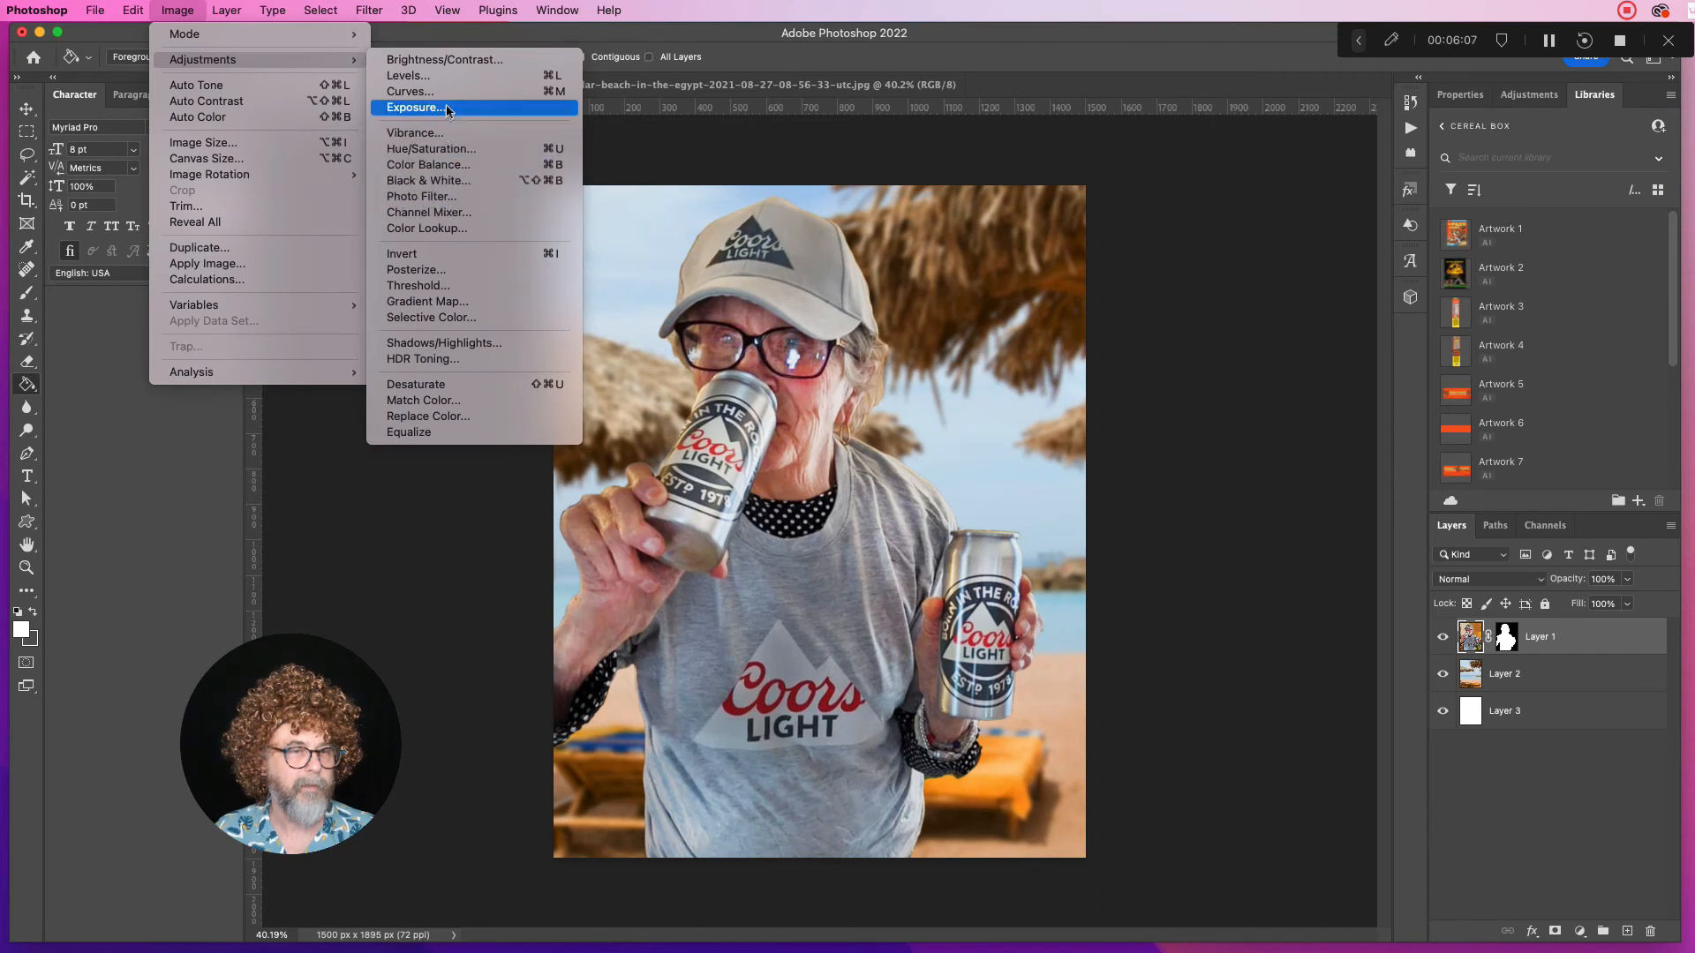
left_click(452, 165)
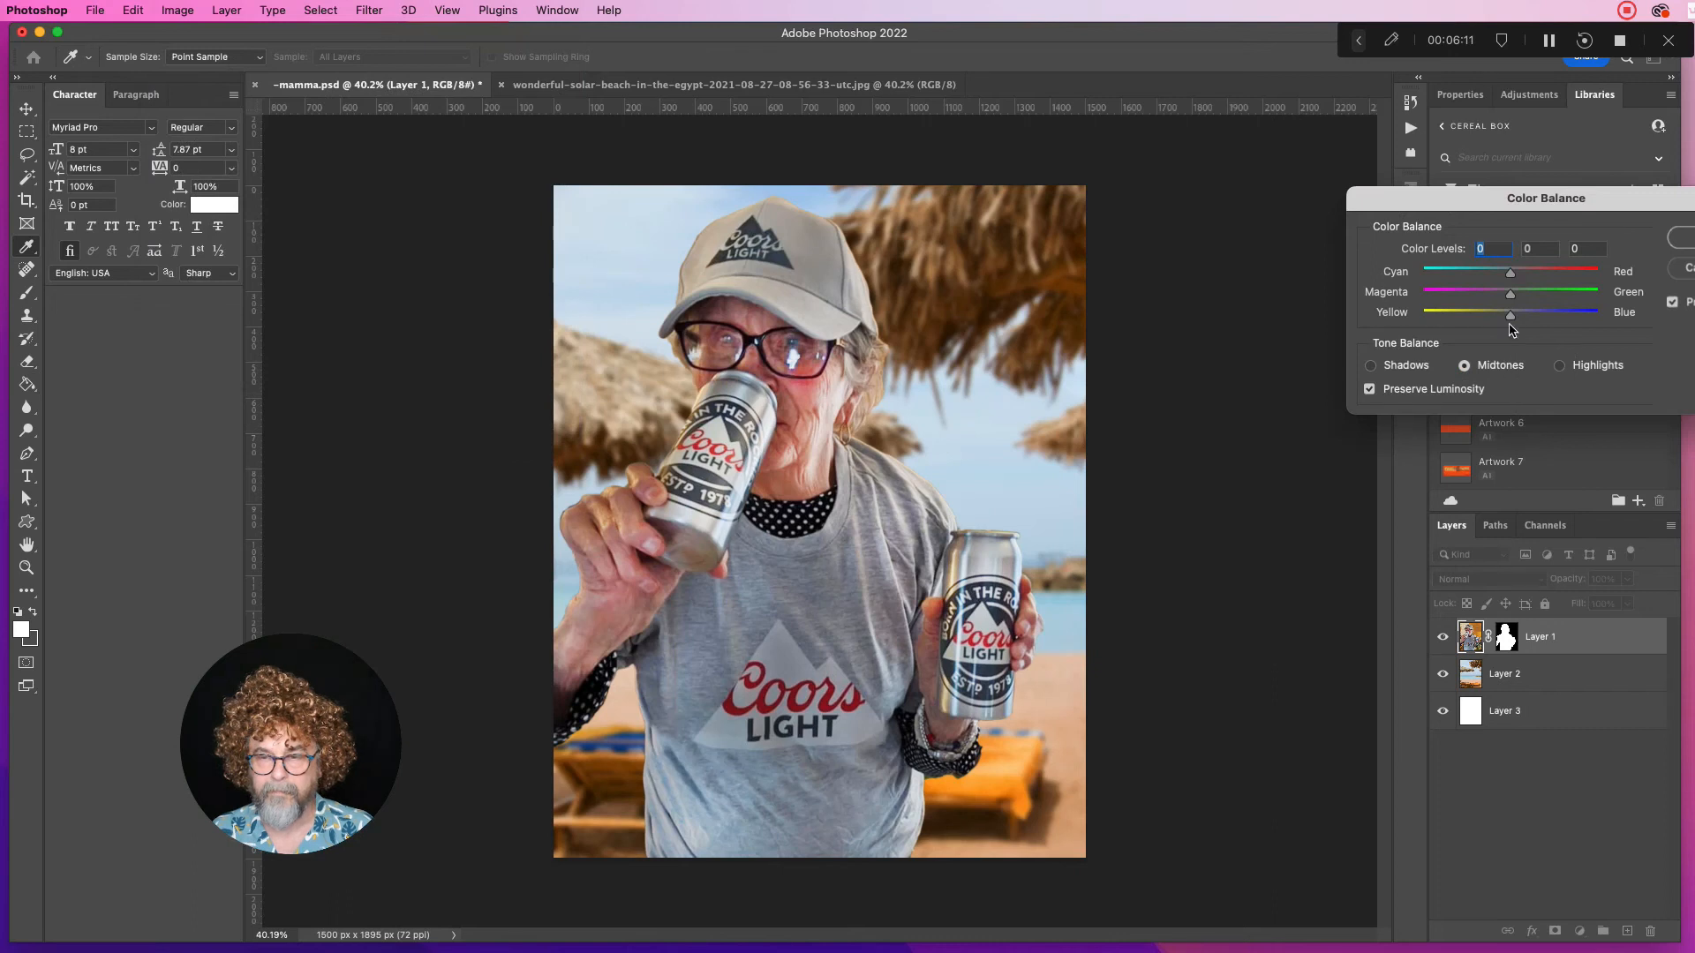
left_click_drag(1511, 320, 1492, 324)
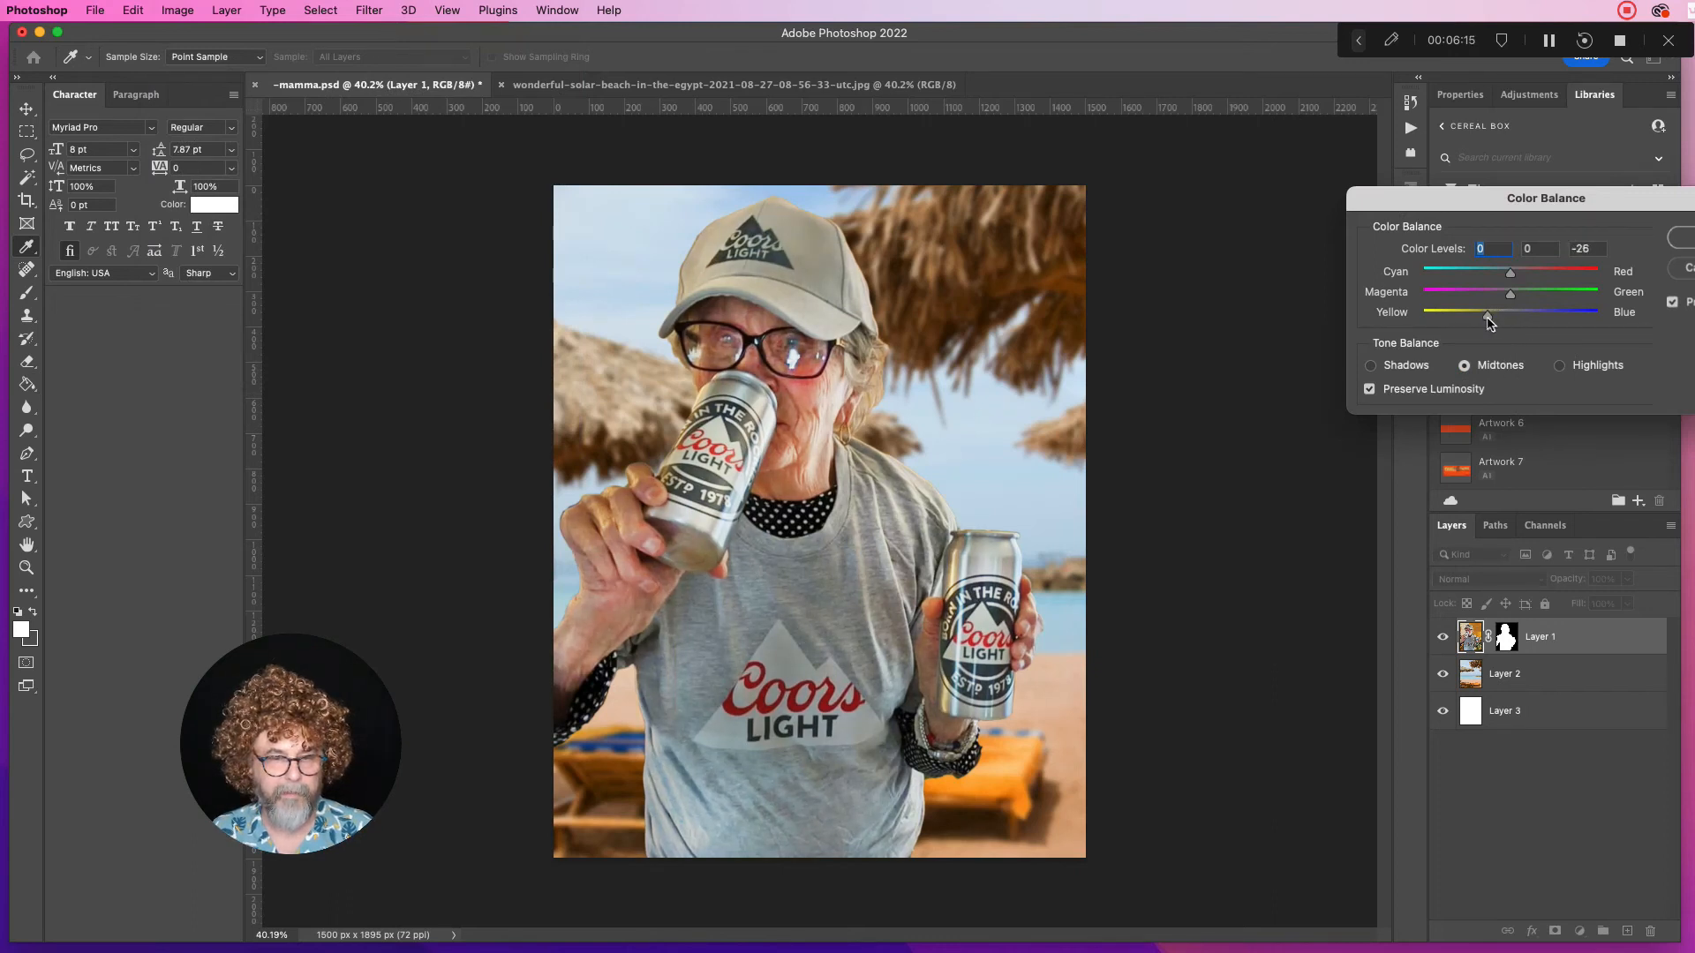
left_click(1483, 319)
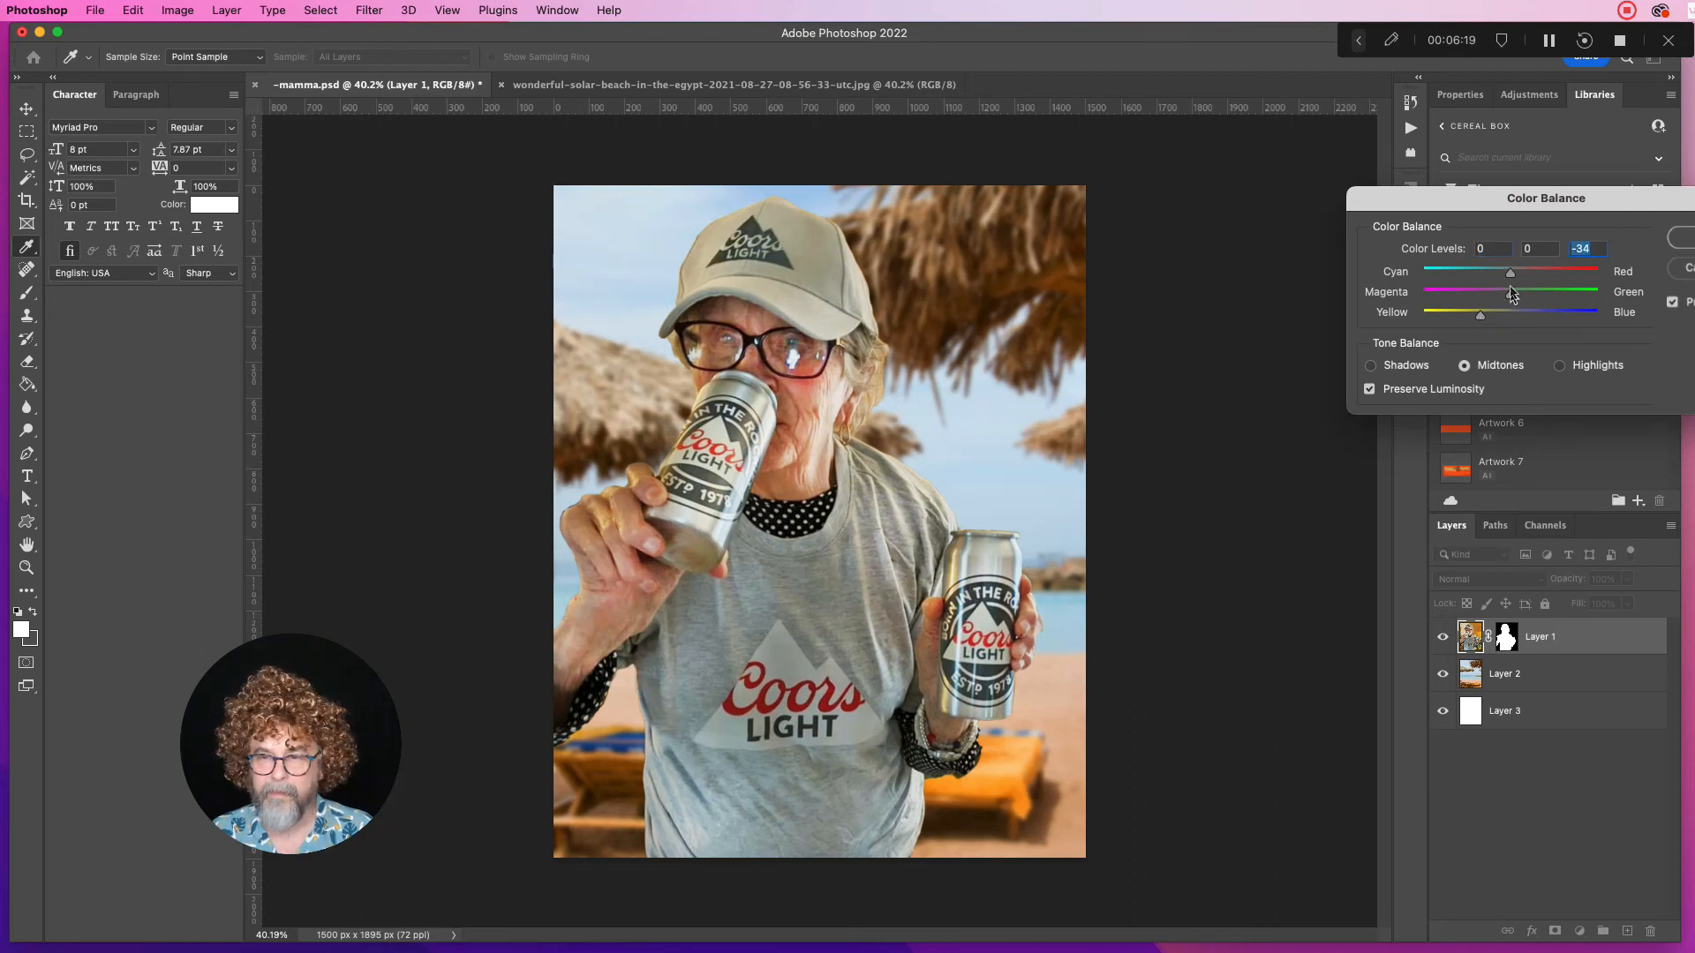
left_click_drag(1510, 274, 1514, 280)
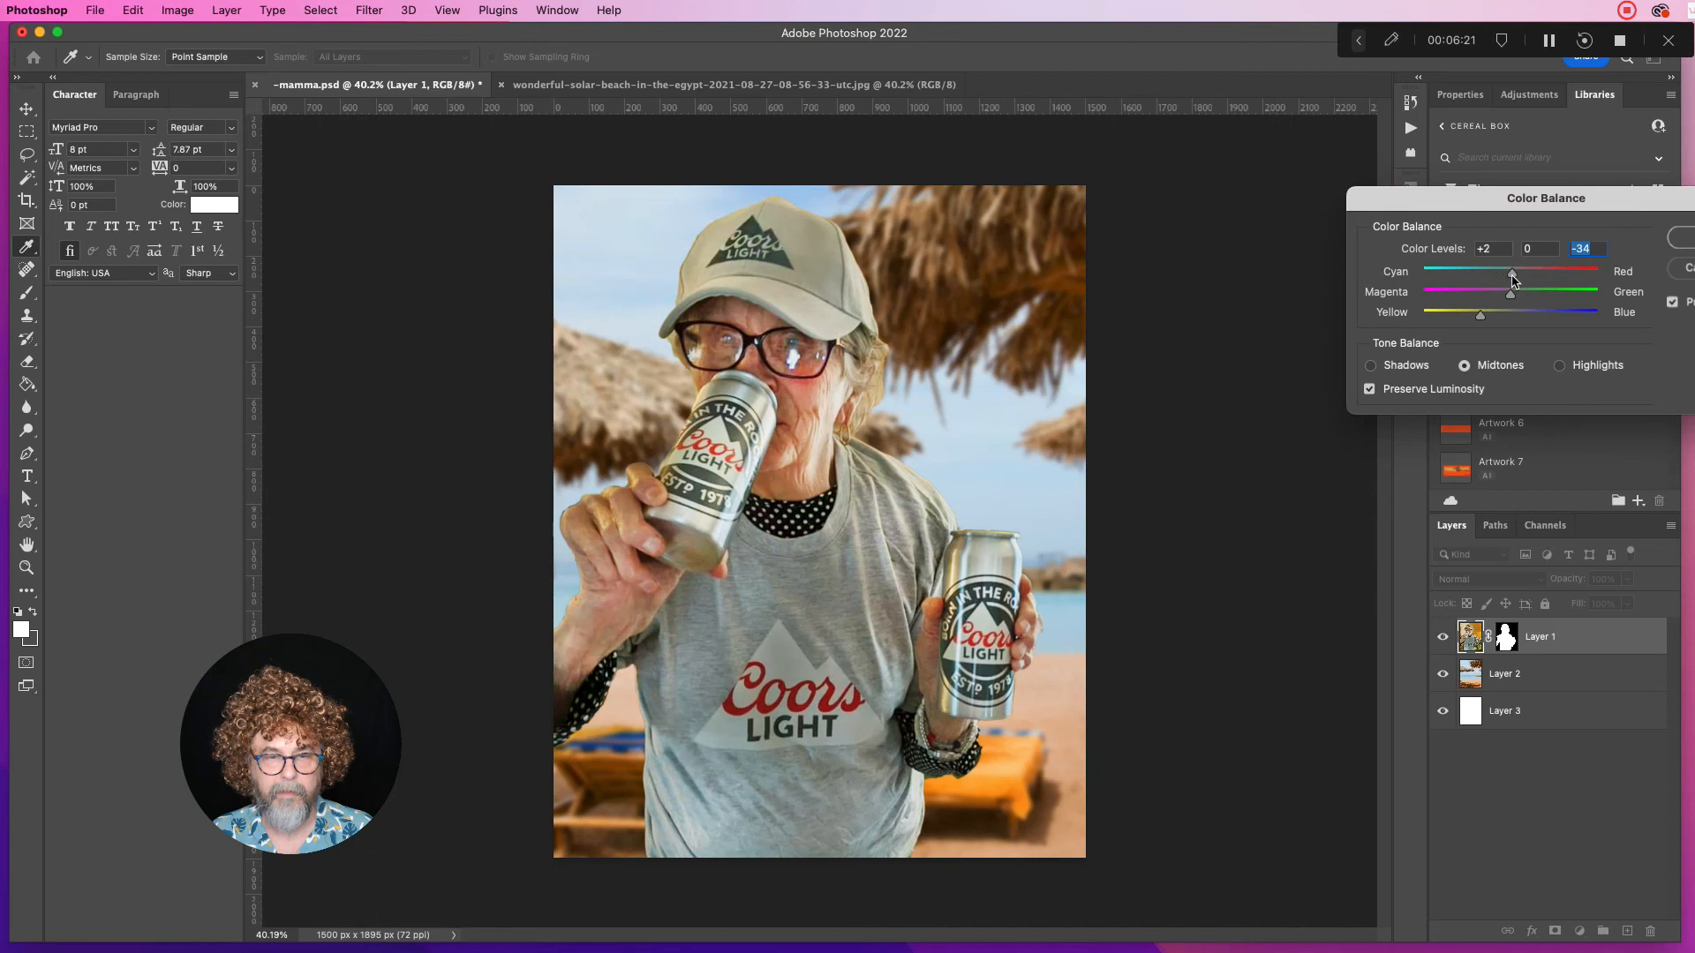
left_click(1687, 239)
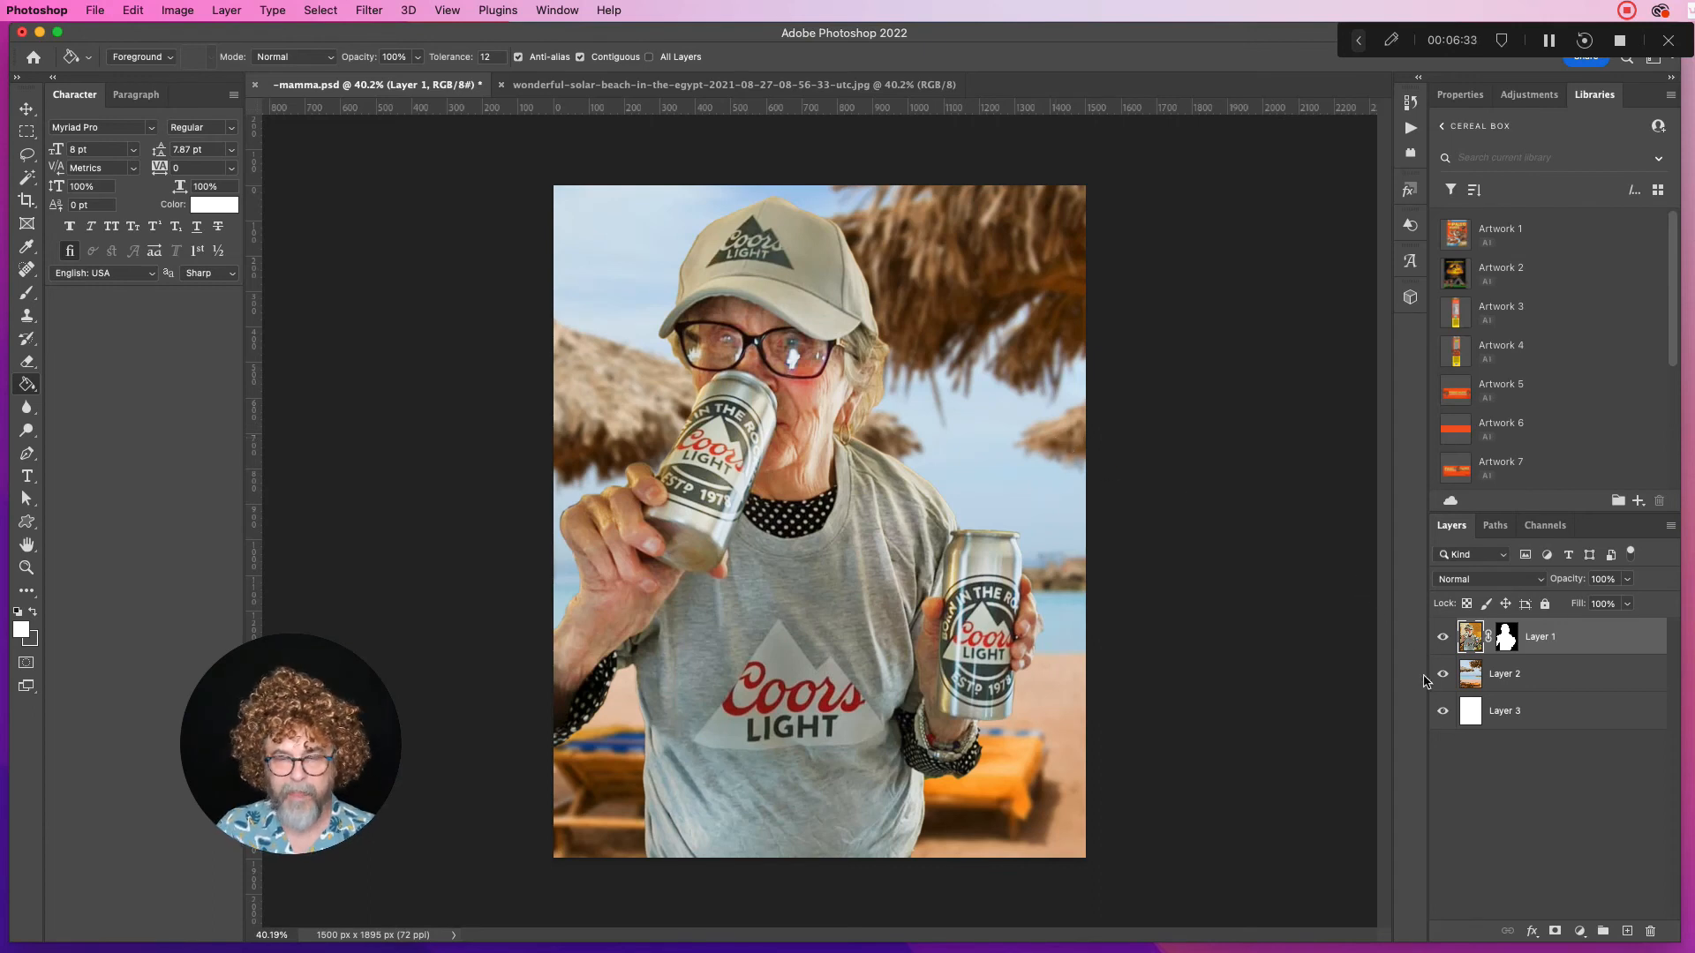
Blur the beach background on Layer 2 further by reapplying the last filter
left_click(1487, 673)
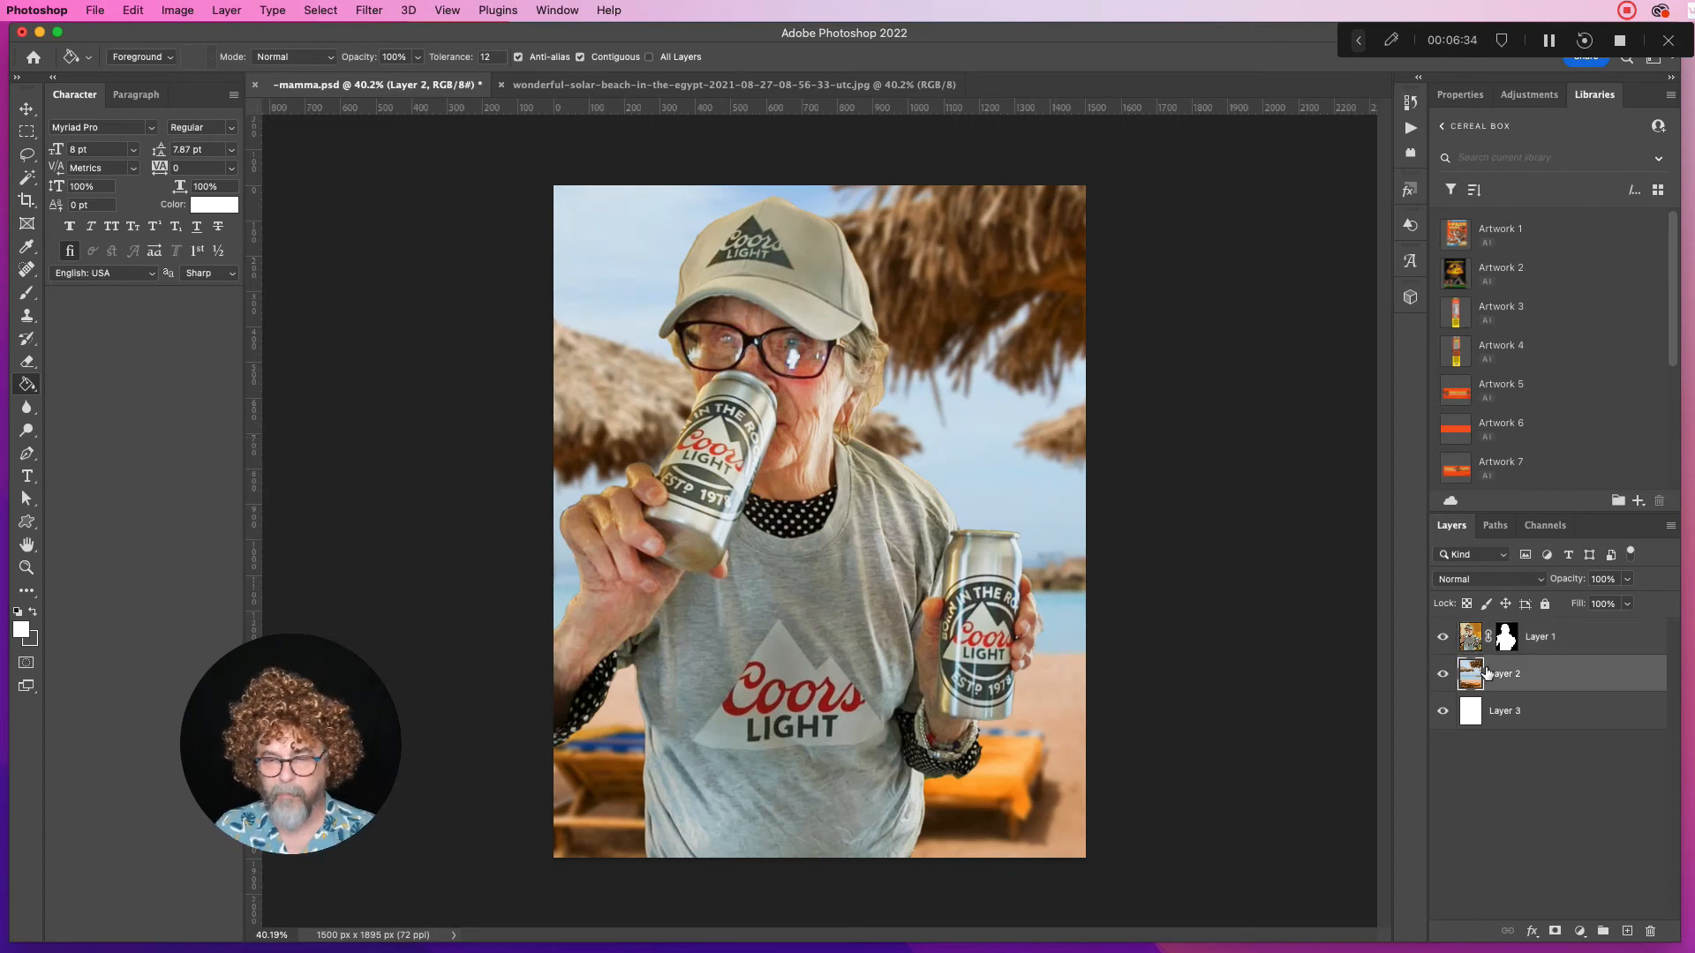
left_click(369, 10)
left_click(385, 38)
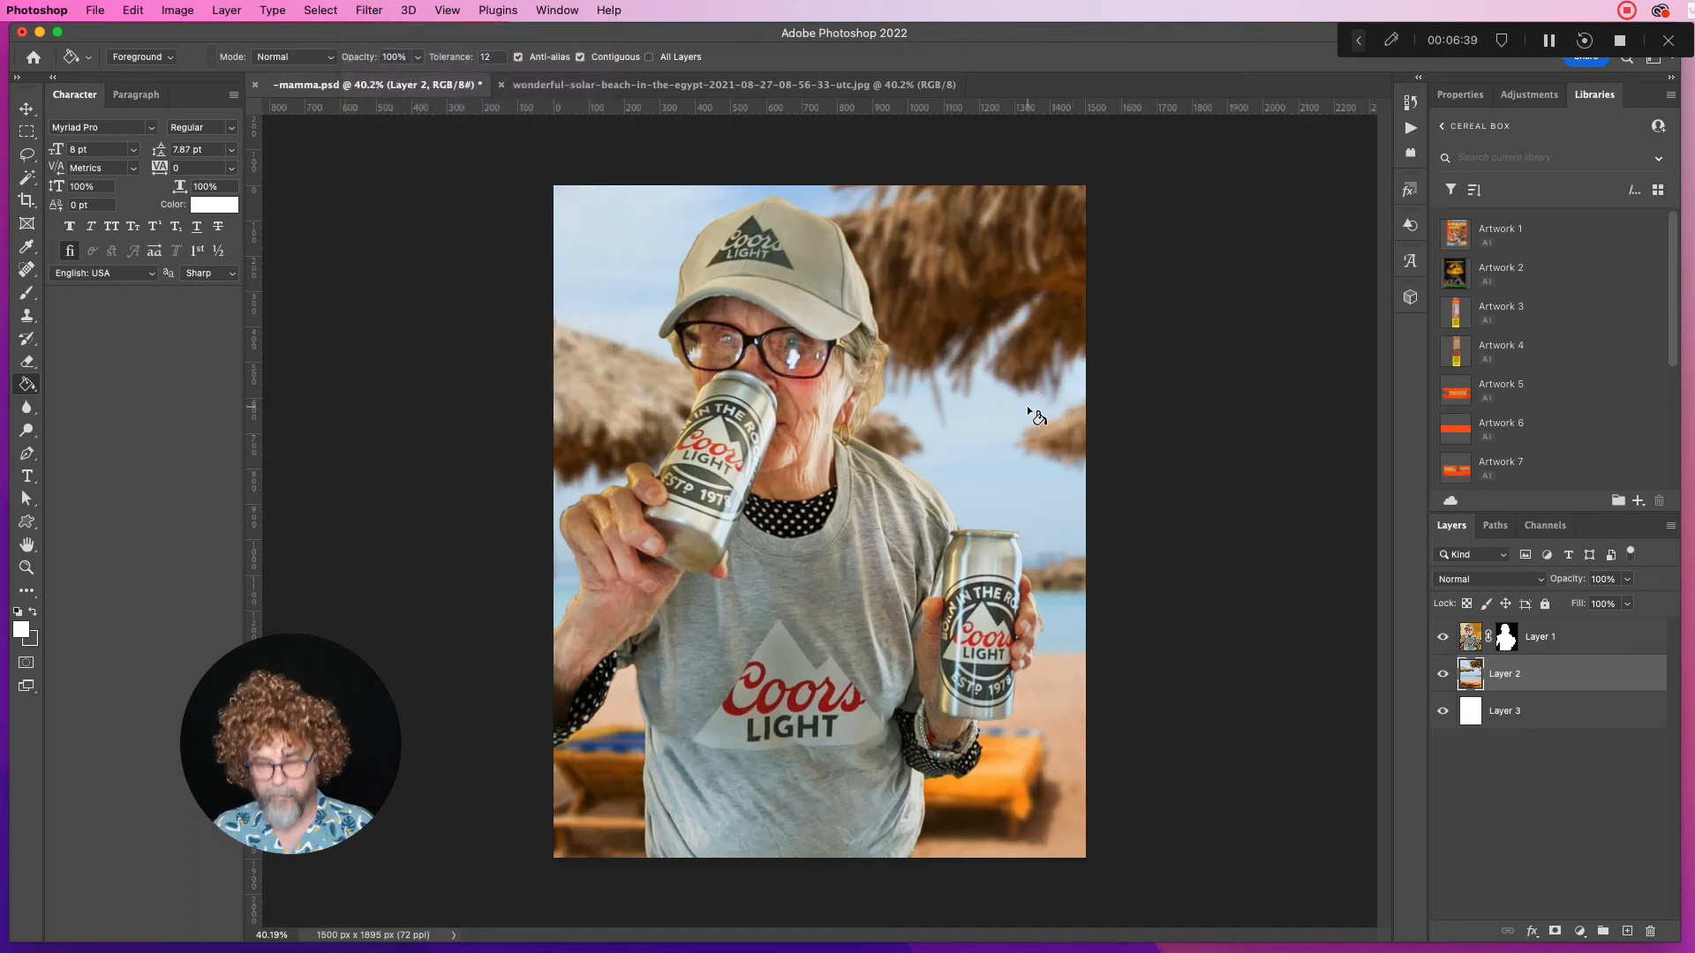
key("super+o")
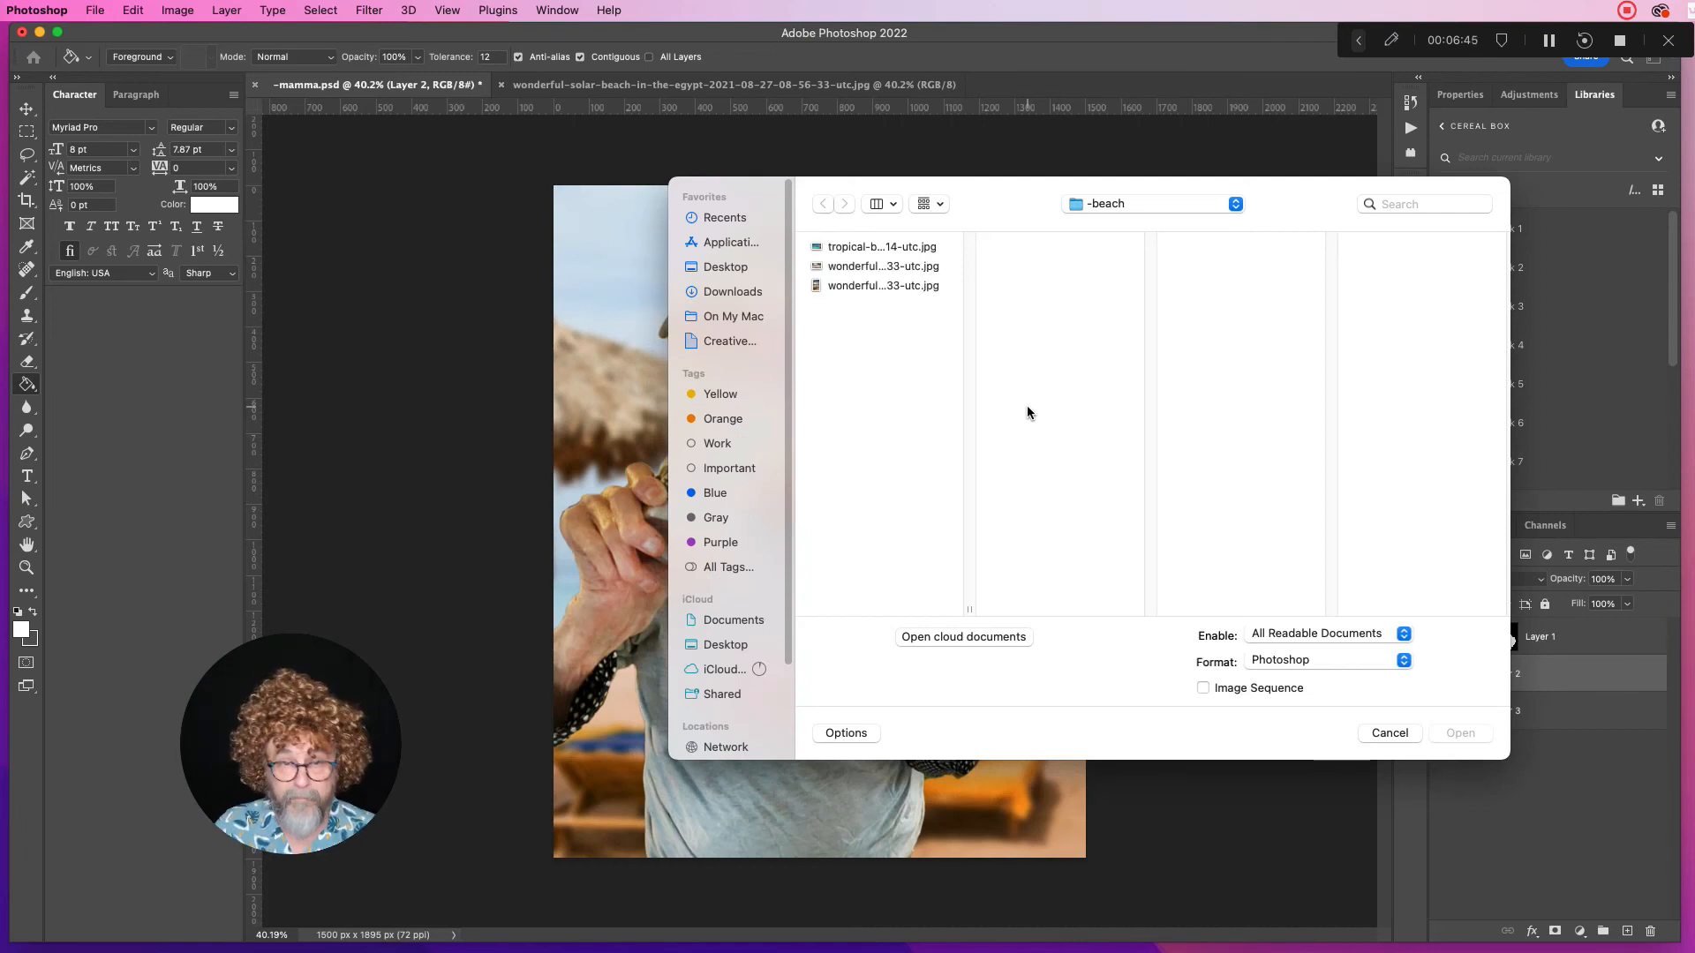
left_click(839, 266)
left_click(846, 284)
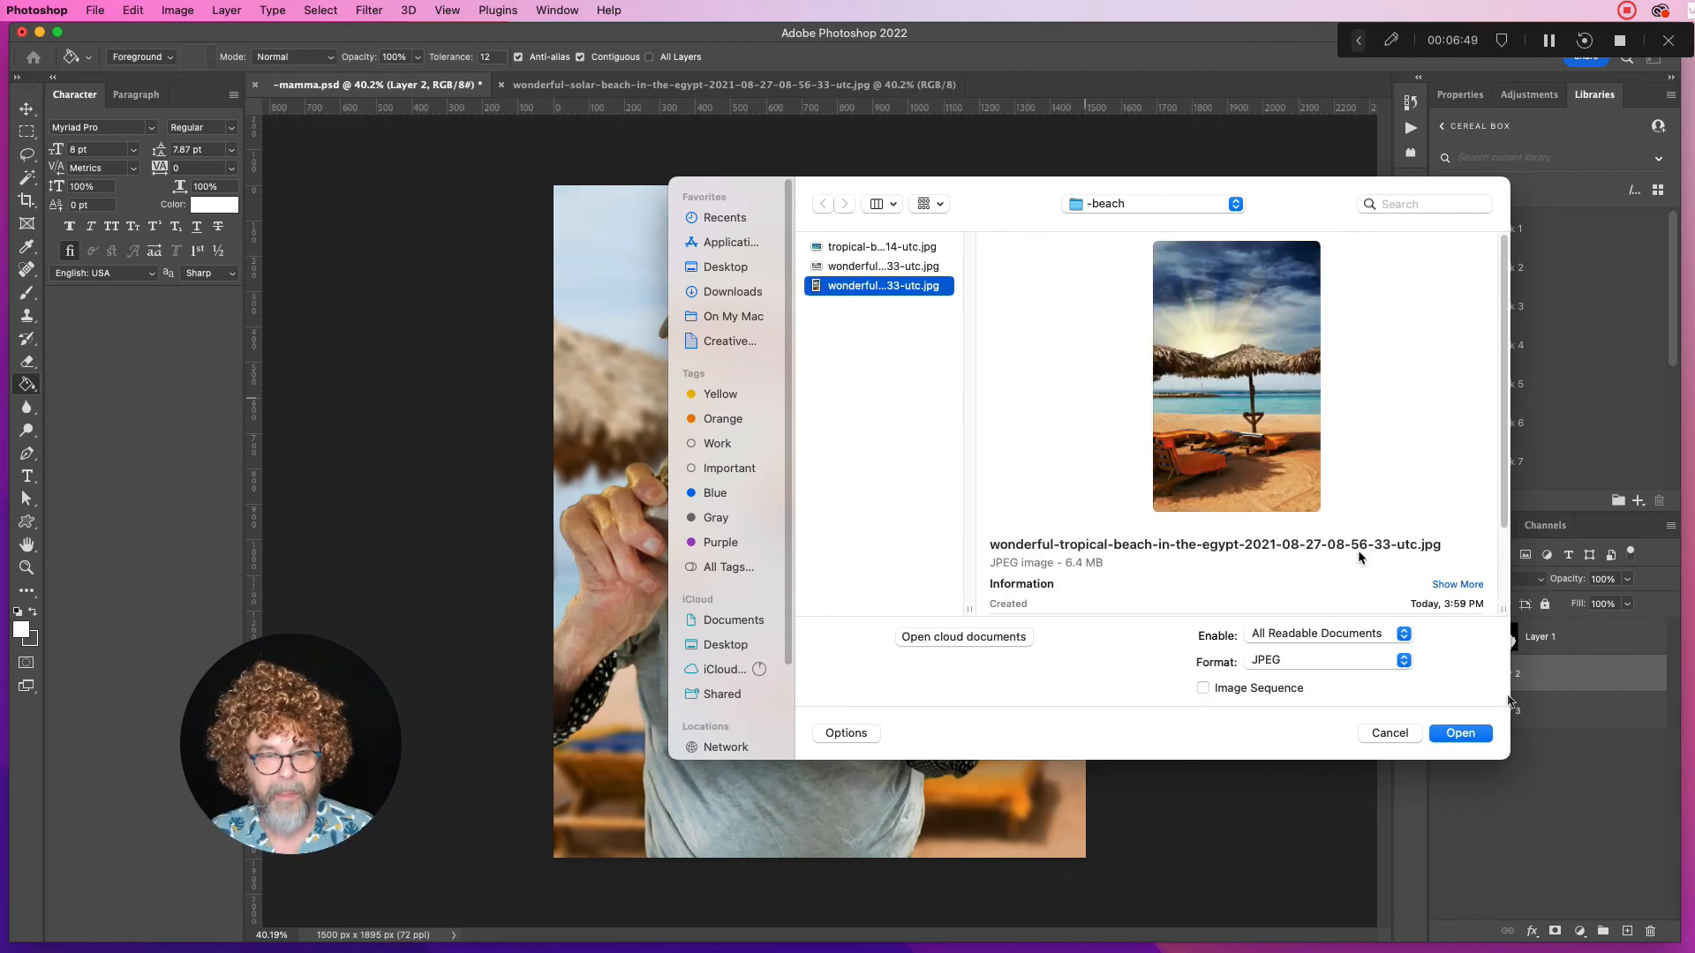
left_click(1463, 735)
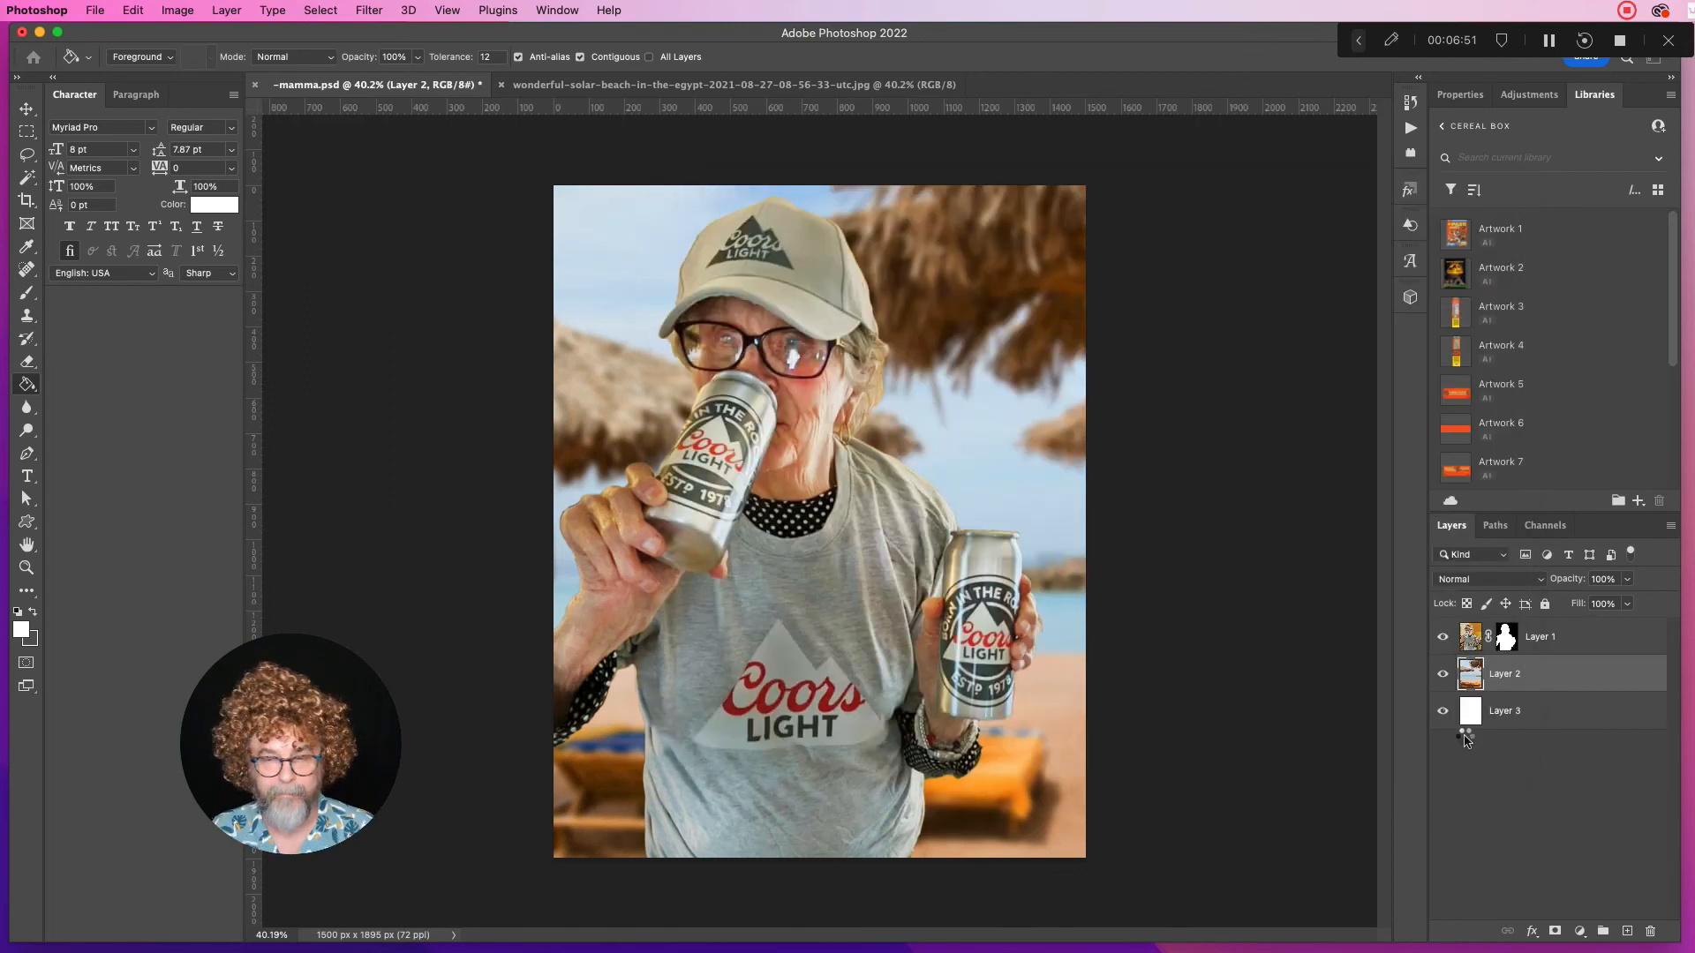
key("super+a")
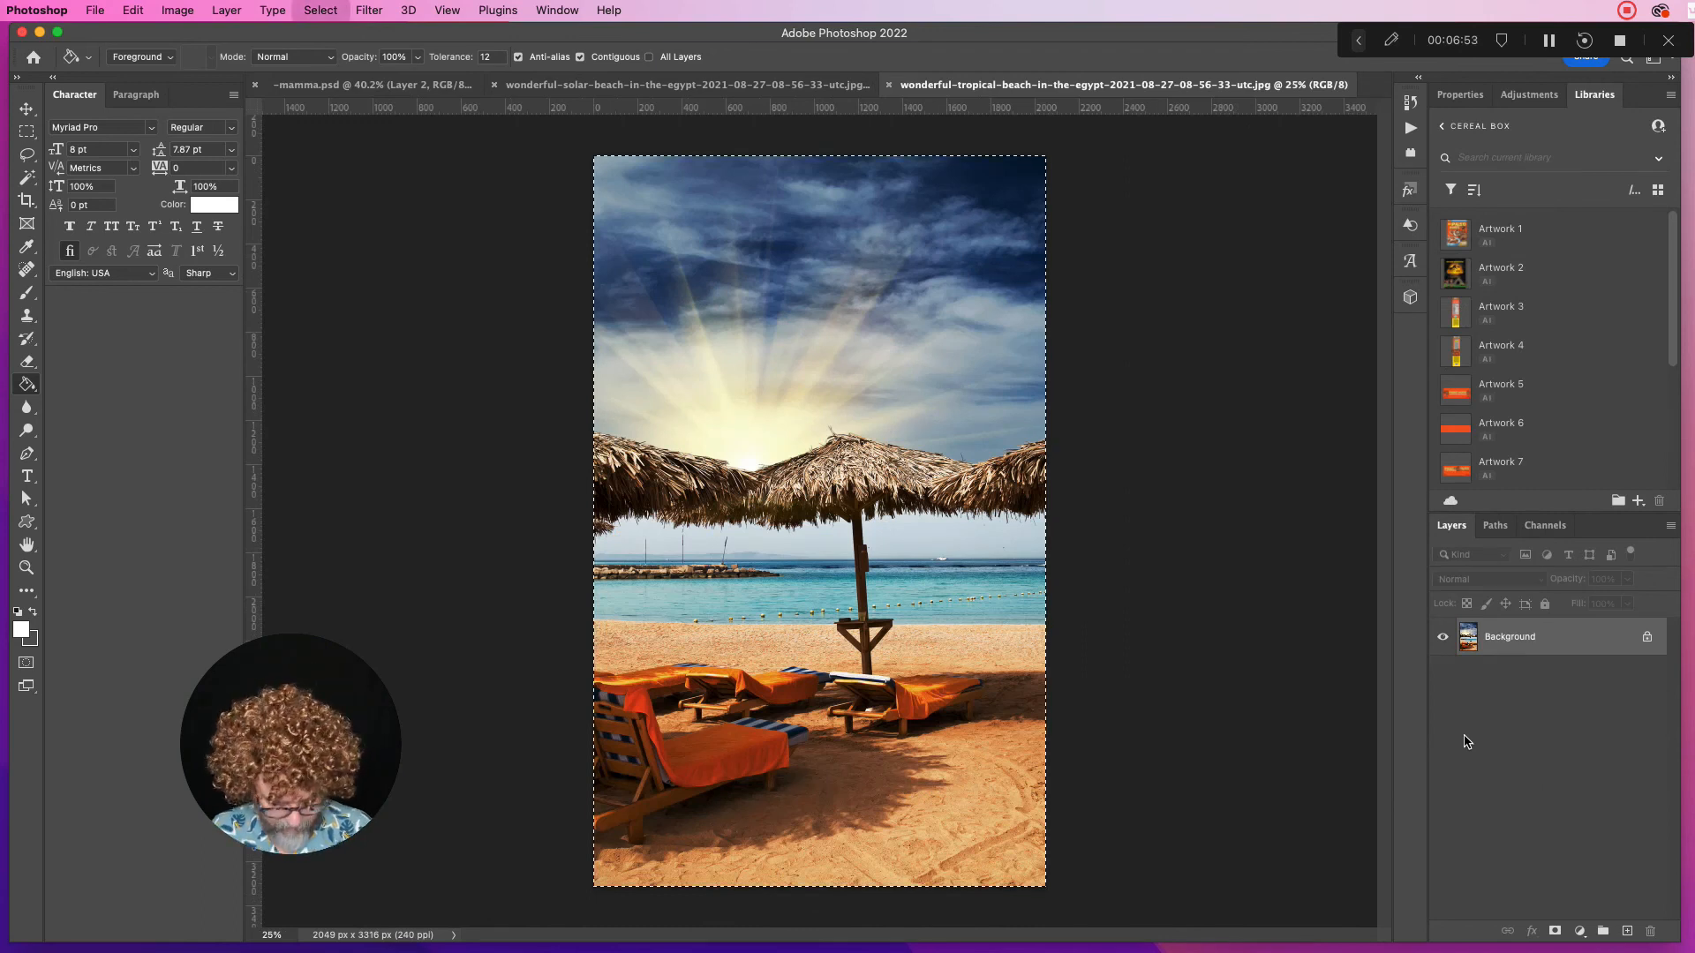
Paste the copied tropical beach image into -mamma.psd as a new layer directly above Layer 2
left_click(689, 84)
left_click(382, 85)
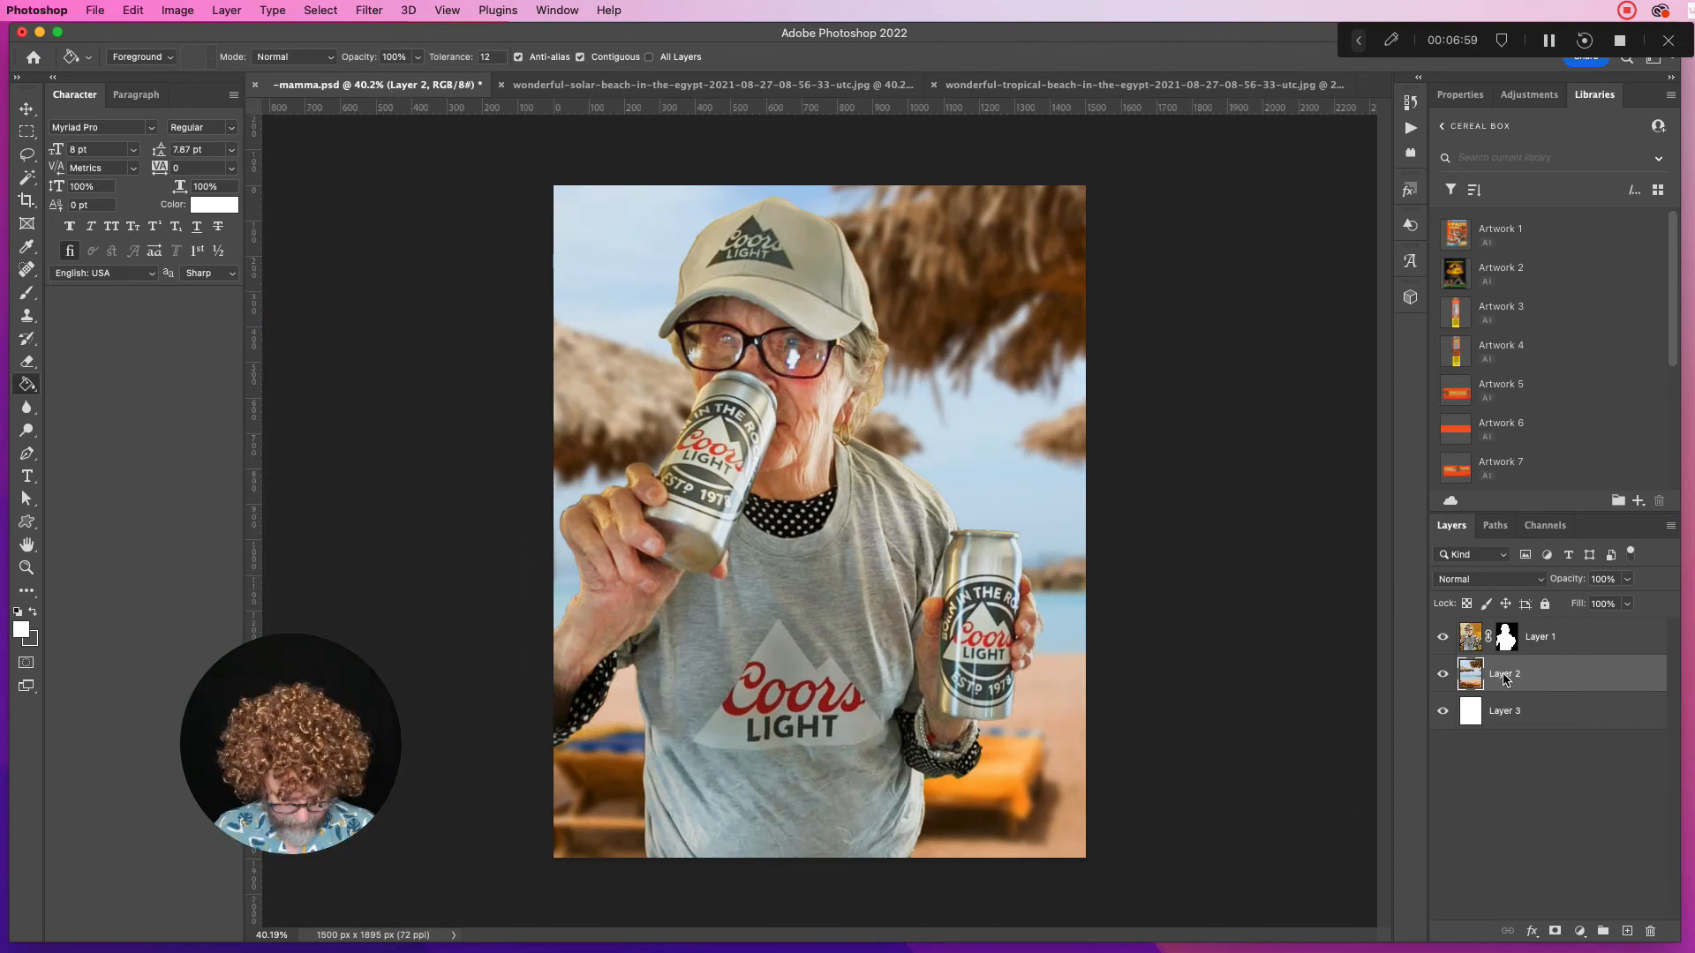
key("super+v")
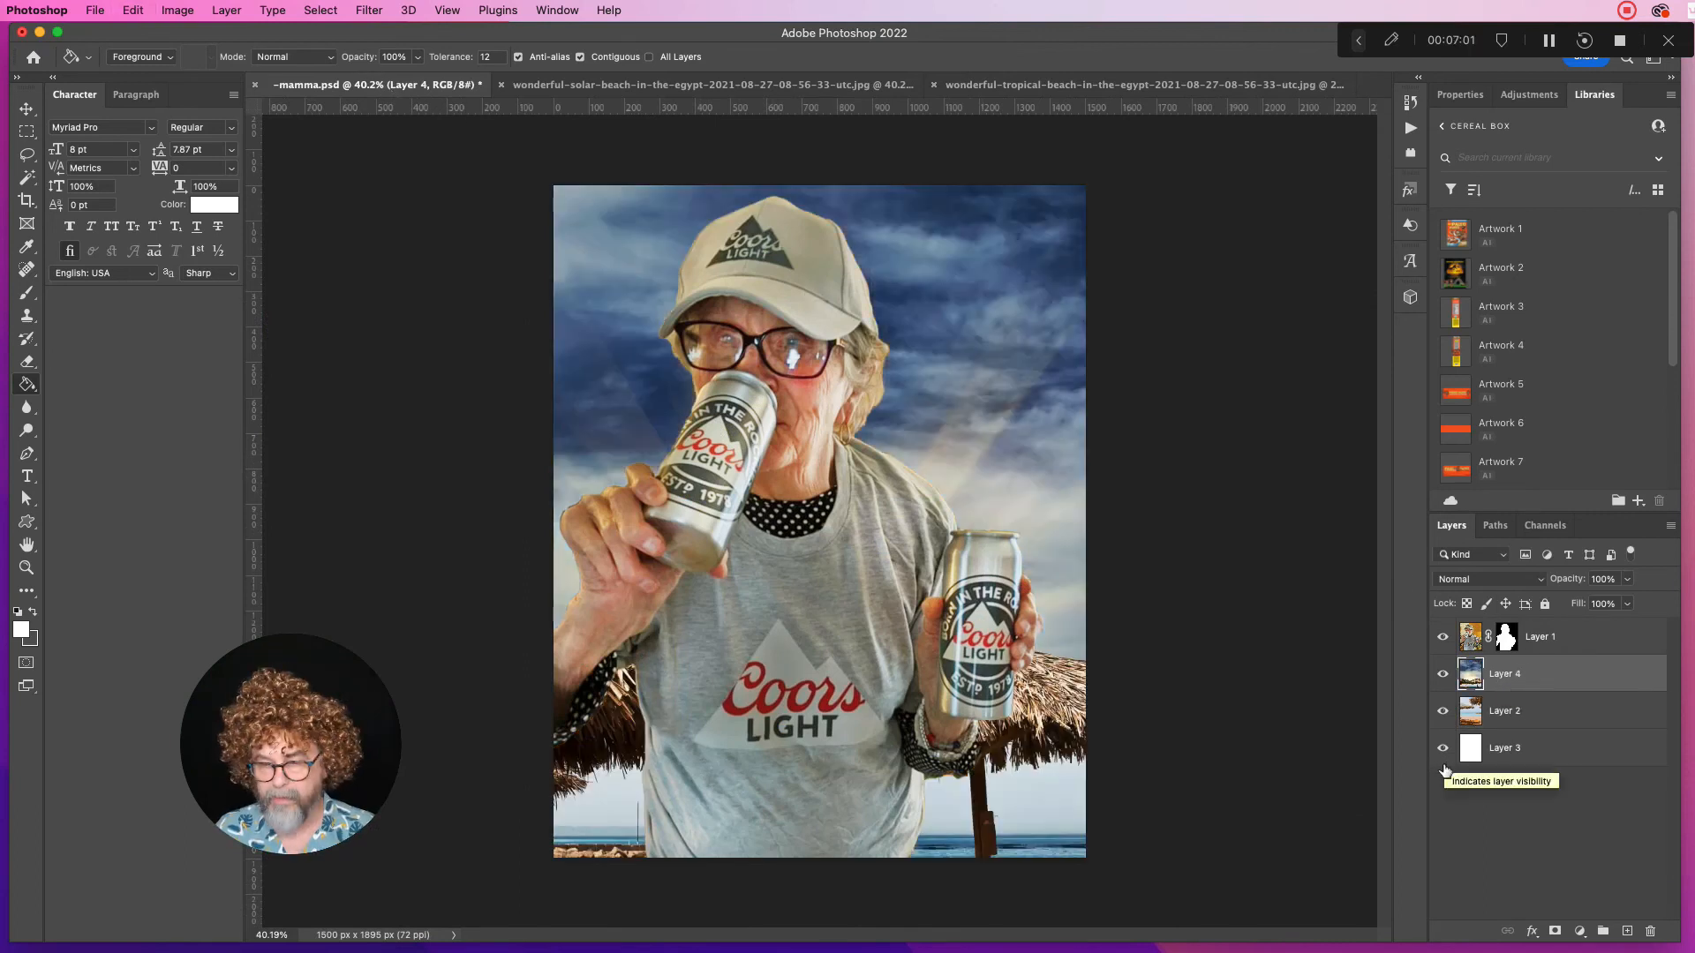
Hide the old beach on Layer 2 and blur the pasted tropical beach layer by reapplying the last filter
left_click(1442, 713)
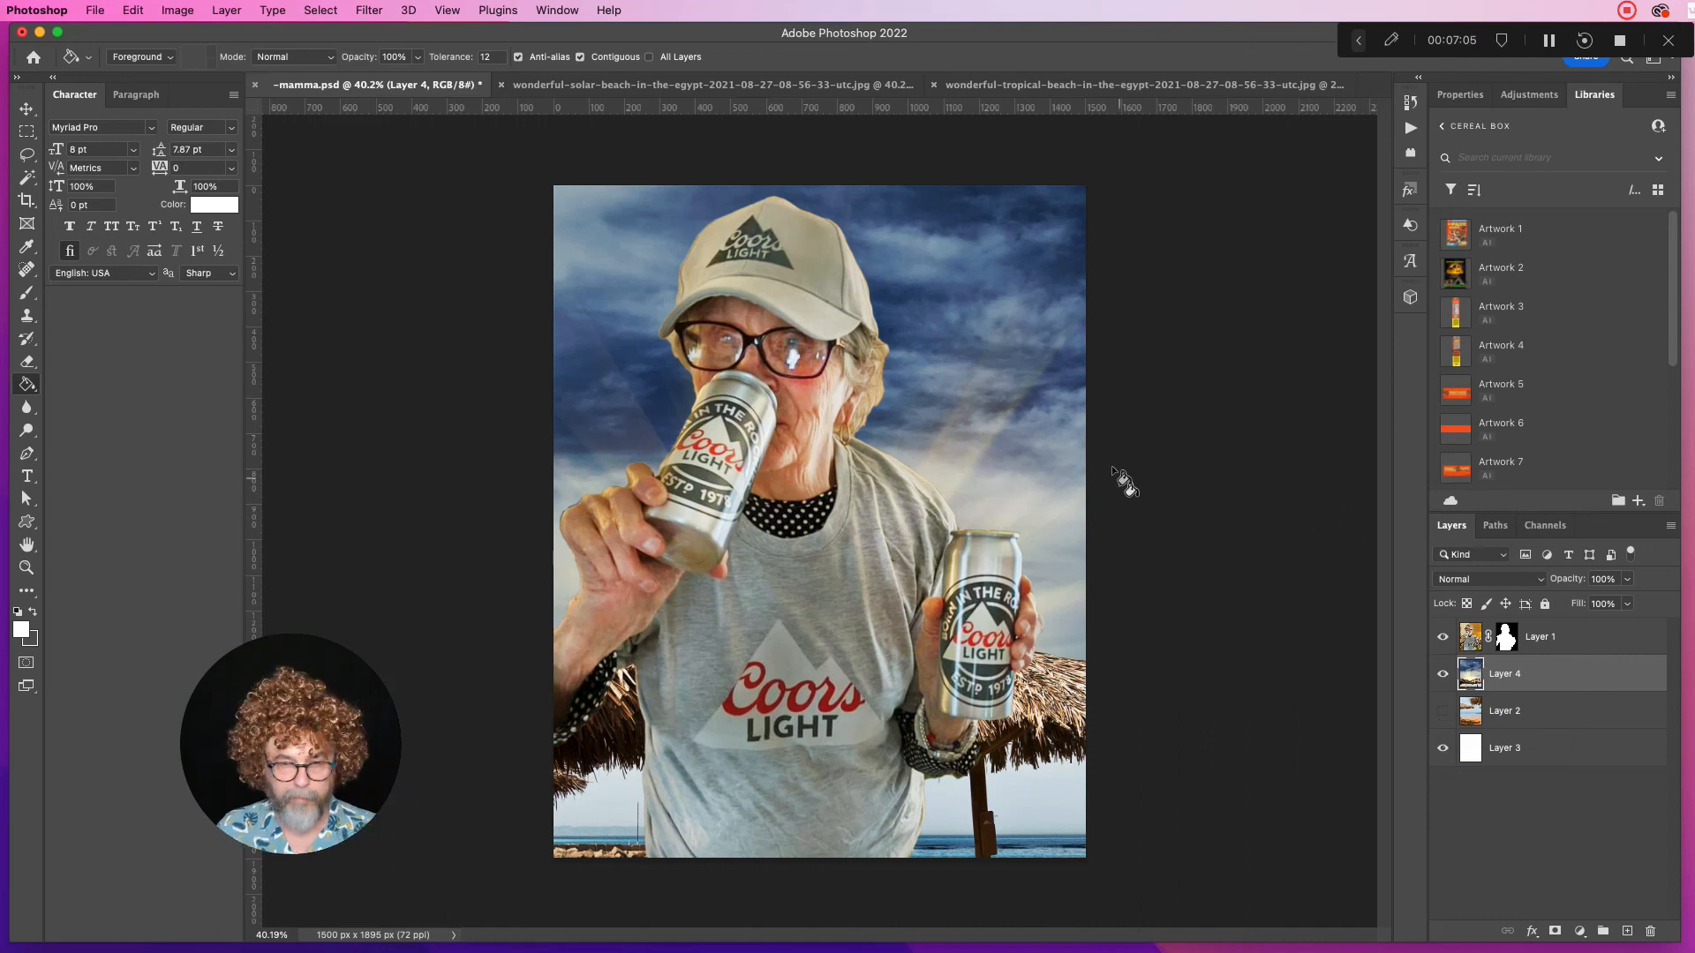
left_click(318, 10)
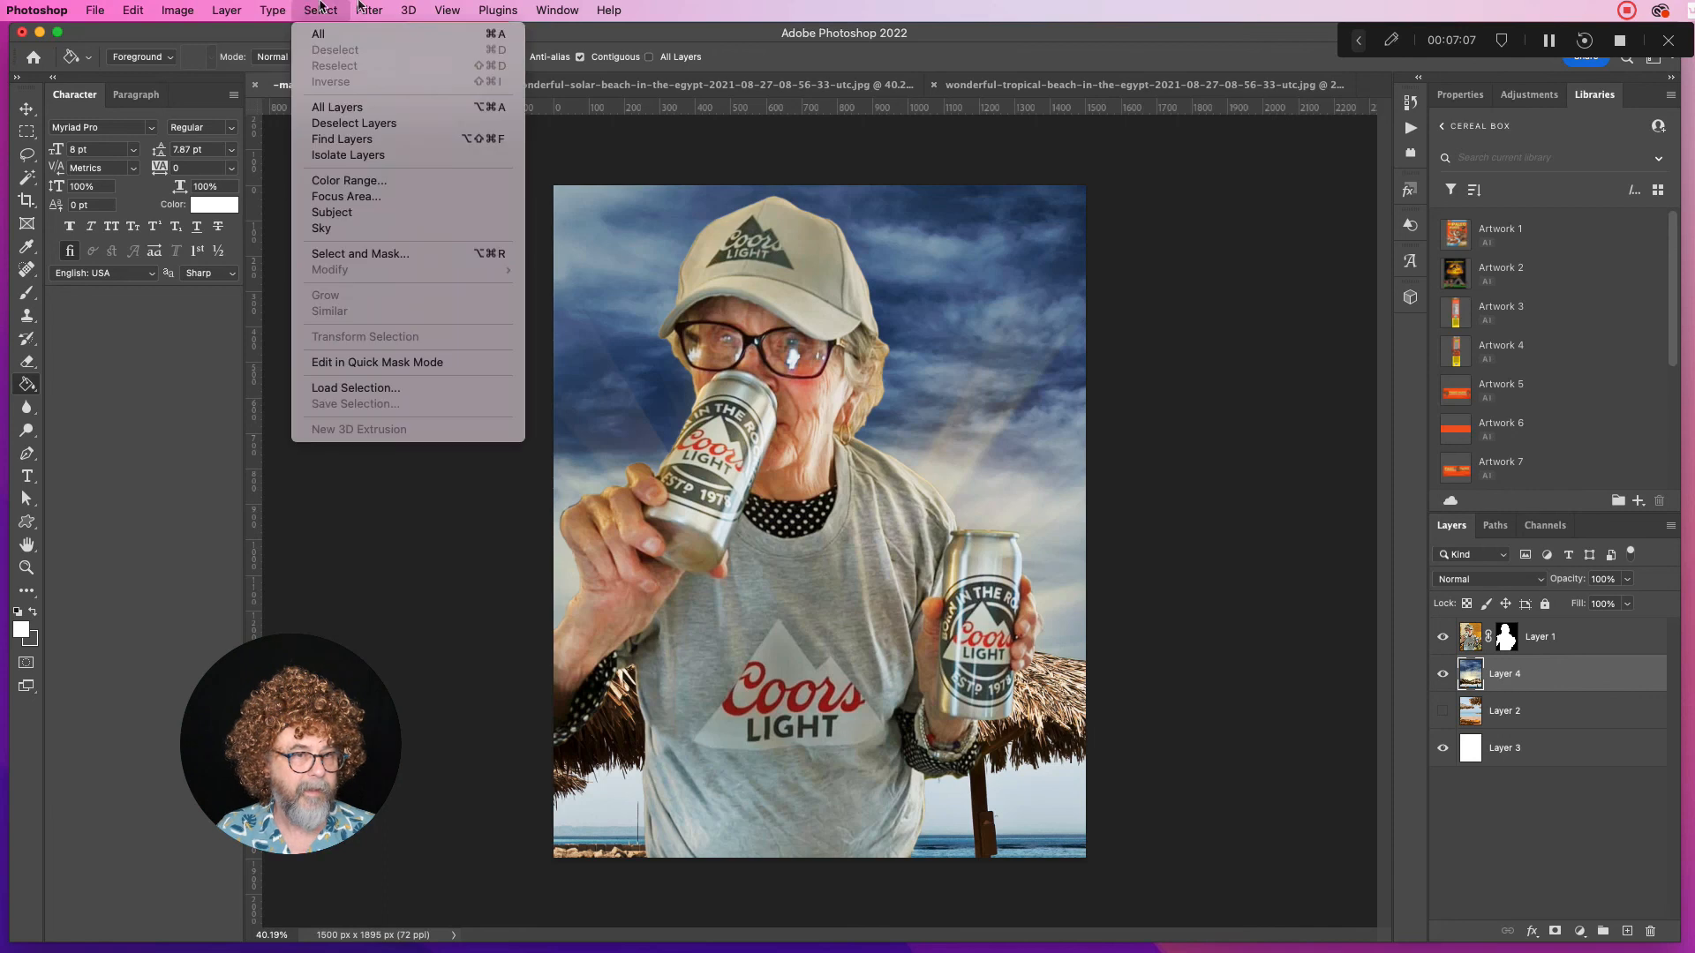
left_click(375, 33)
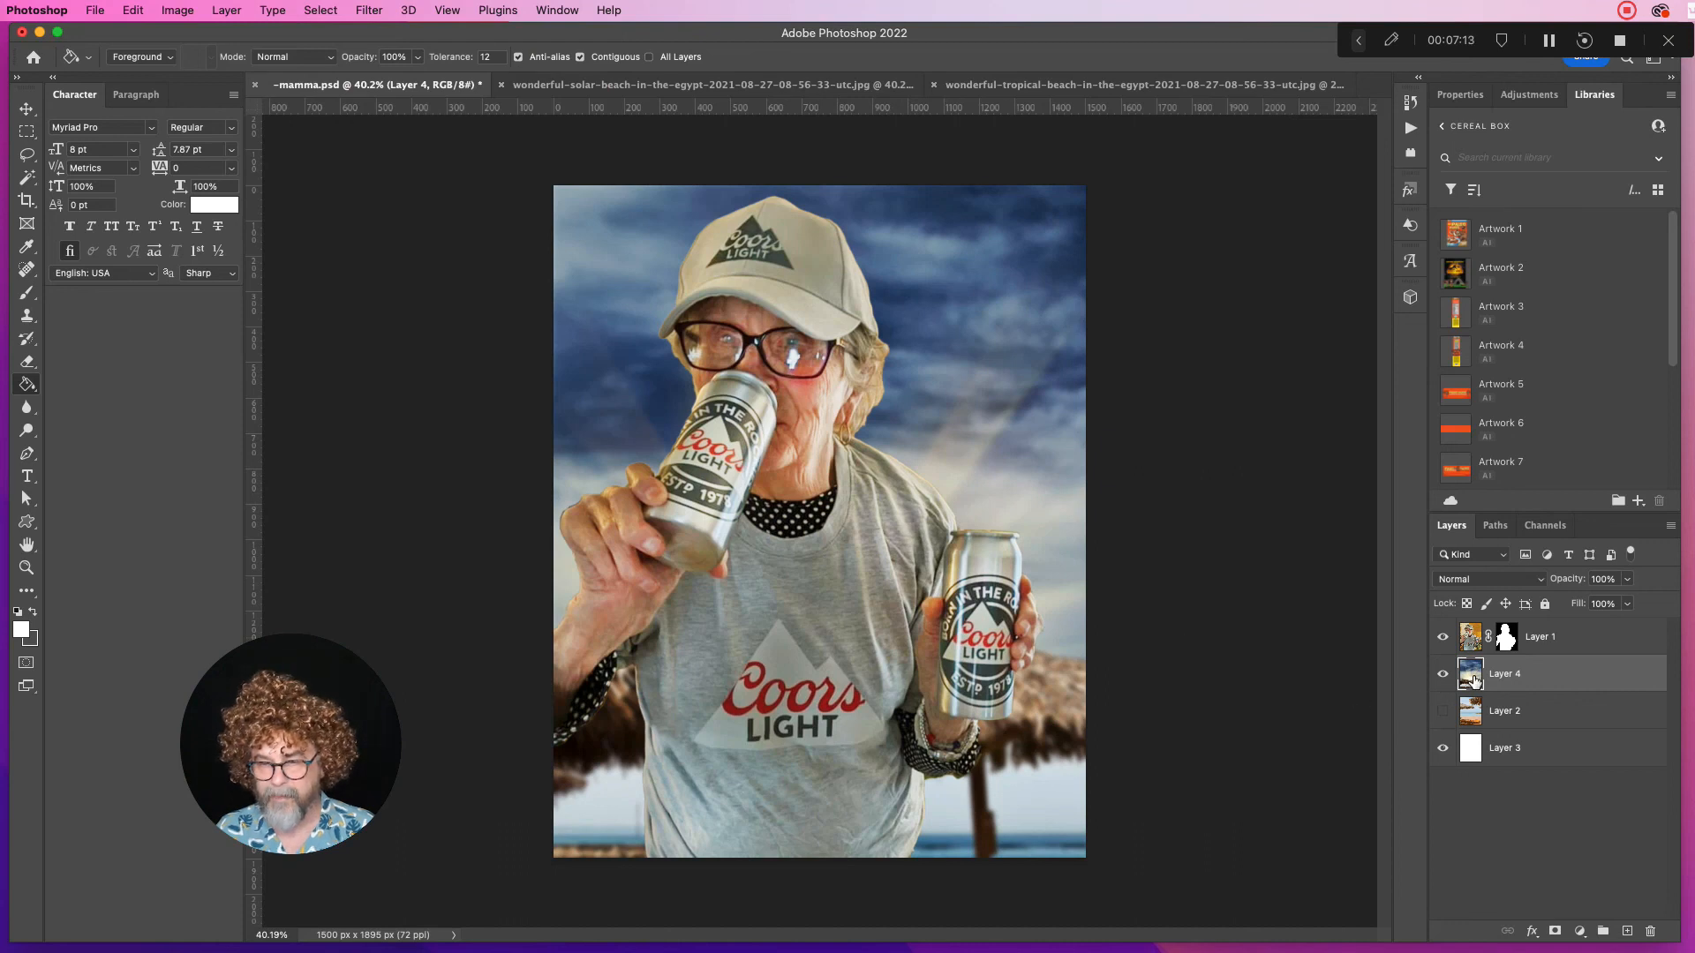
Brighten the tropical beach layer with an RGB Curves adjustment, raising the point at input 134 to output 172
left_click(193, 7)
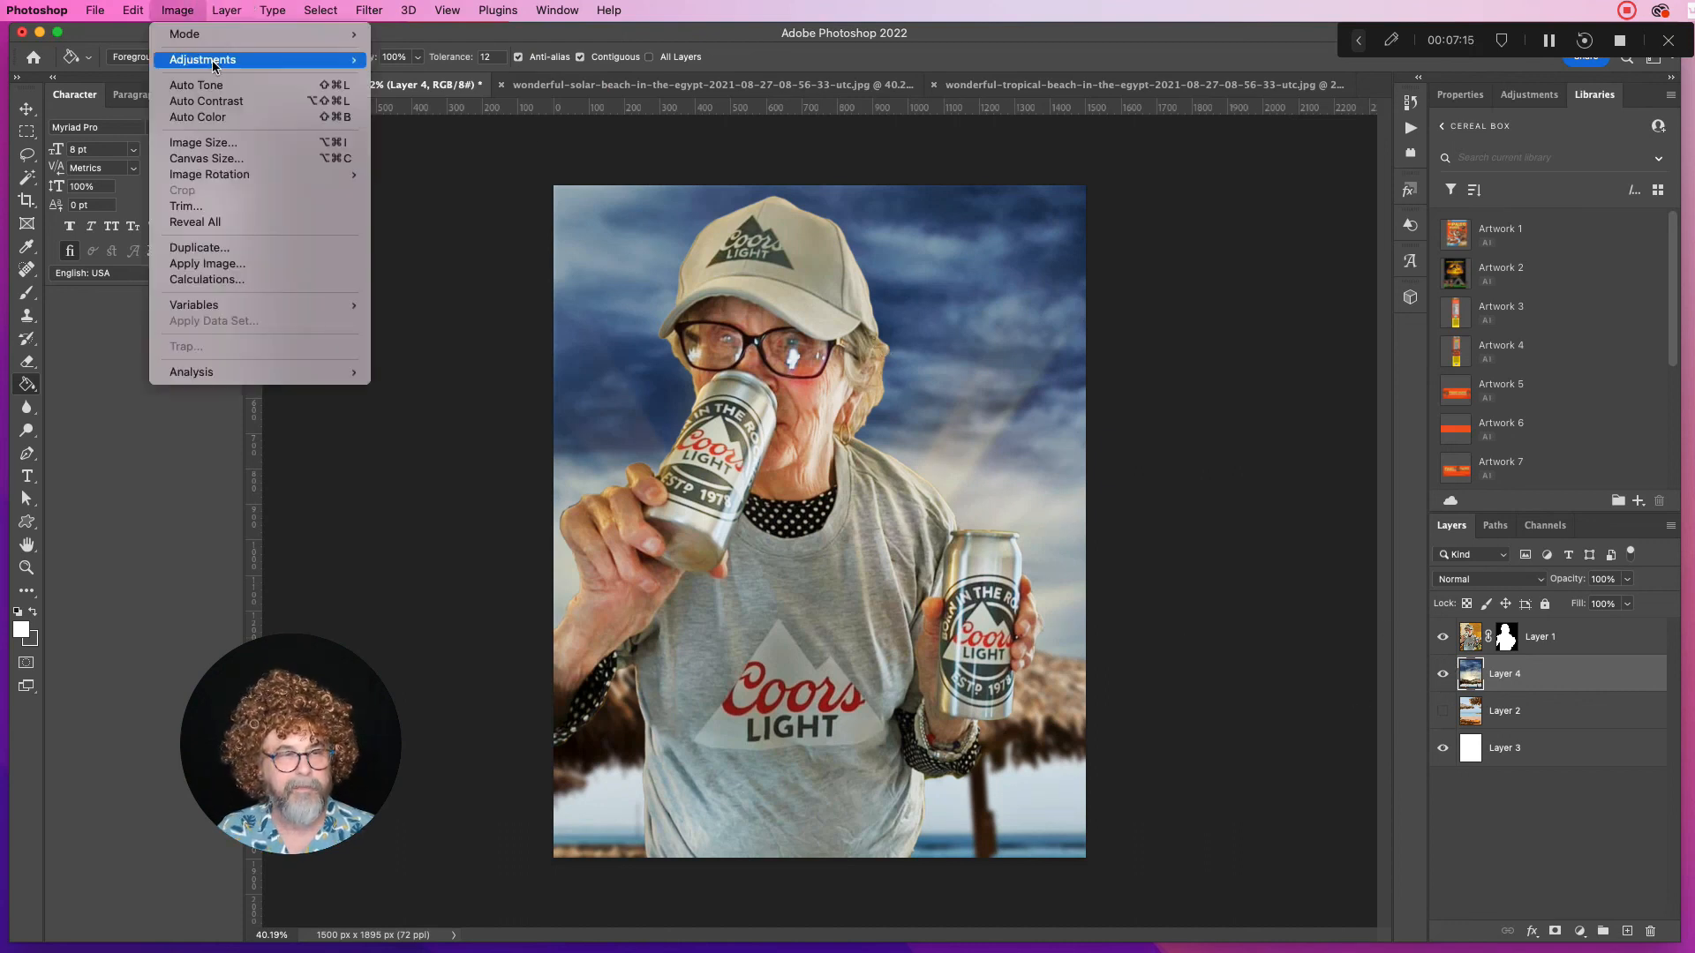
mouse_move(212, 60)
left_click(517, 96)
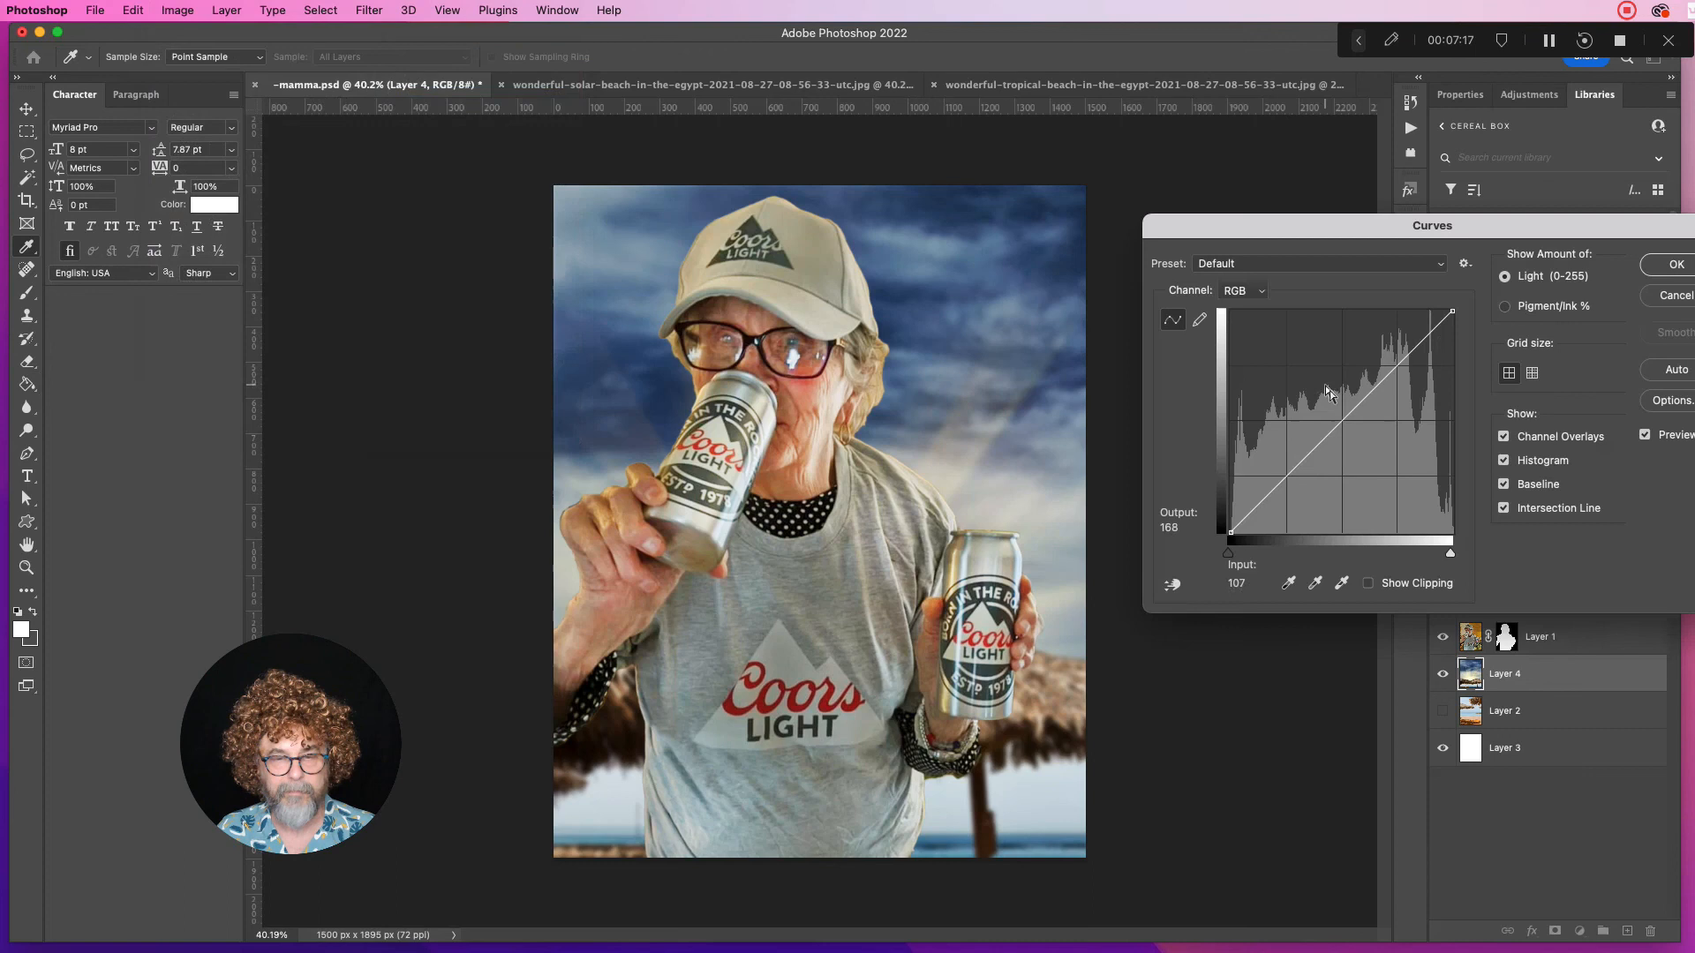
left_click_drag(1356, 405, 1347, 381)
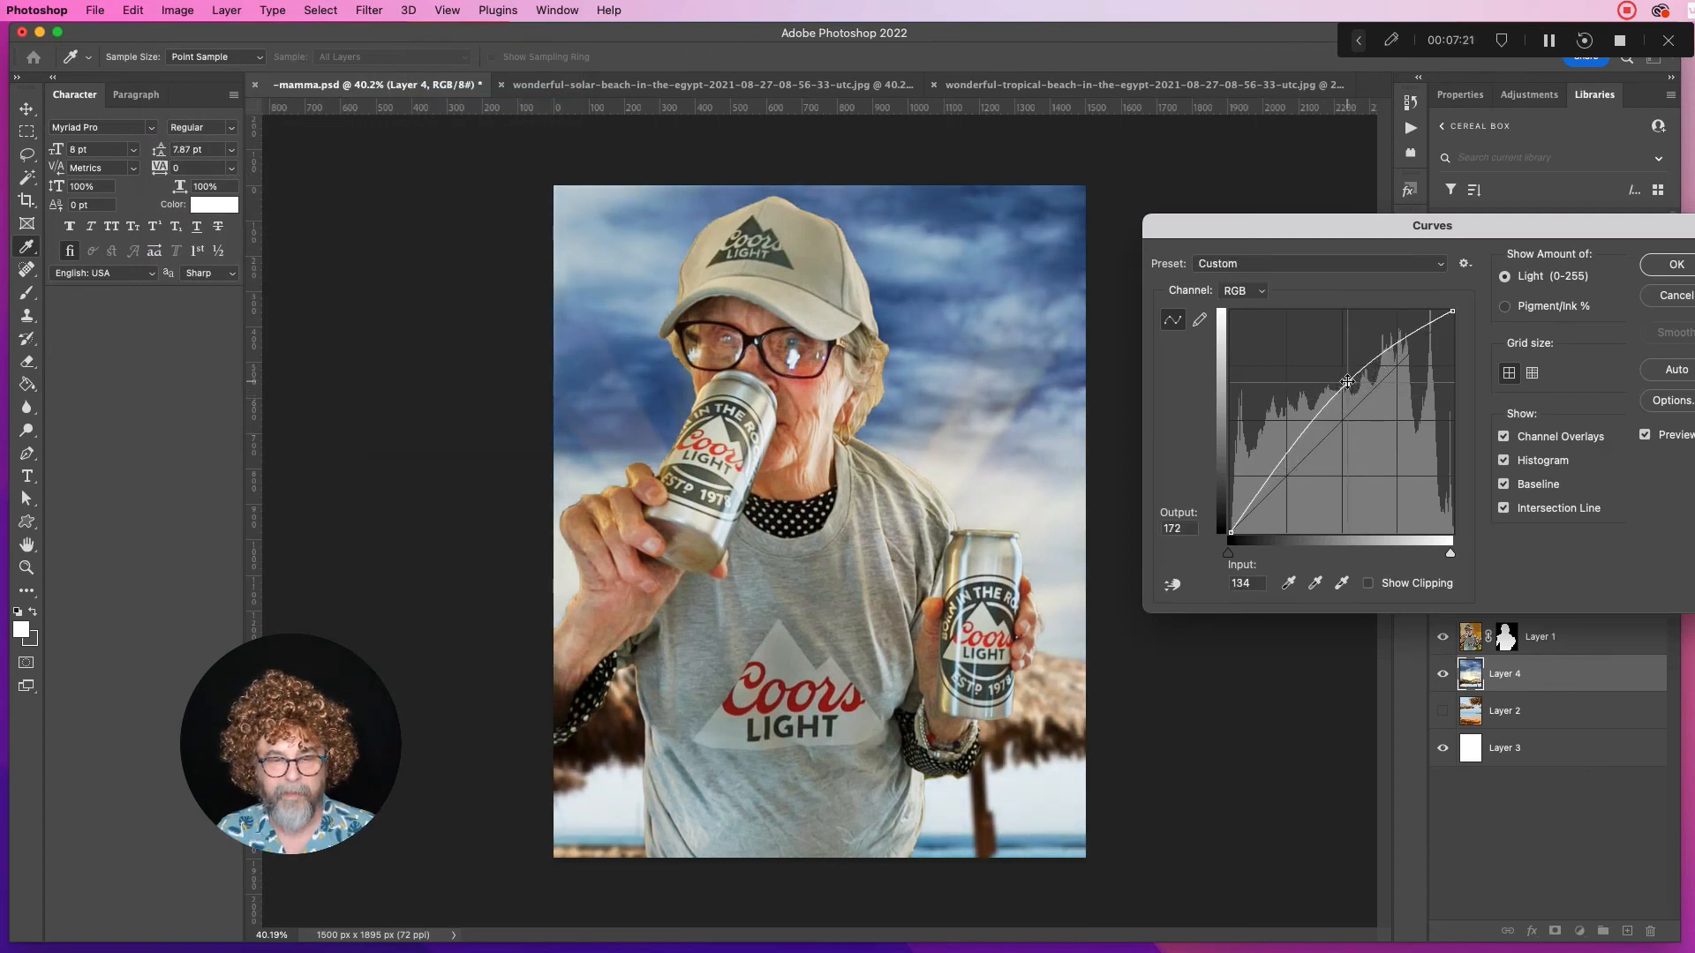
left_click(1670, 265)
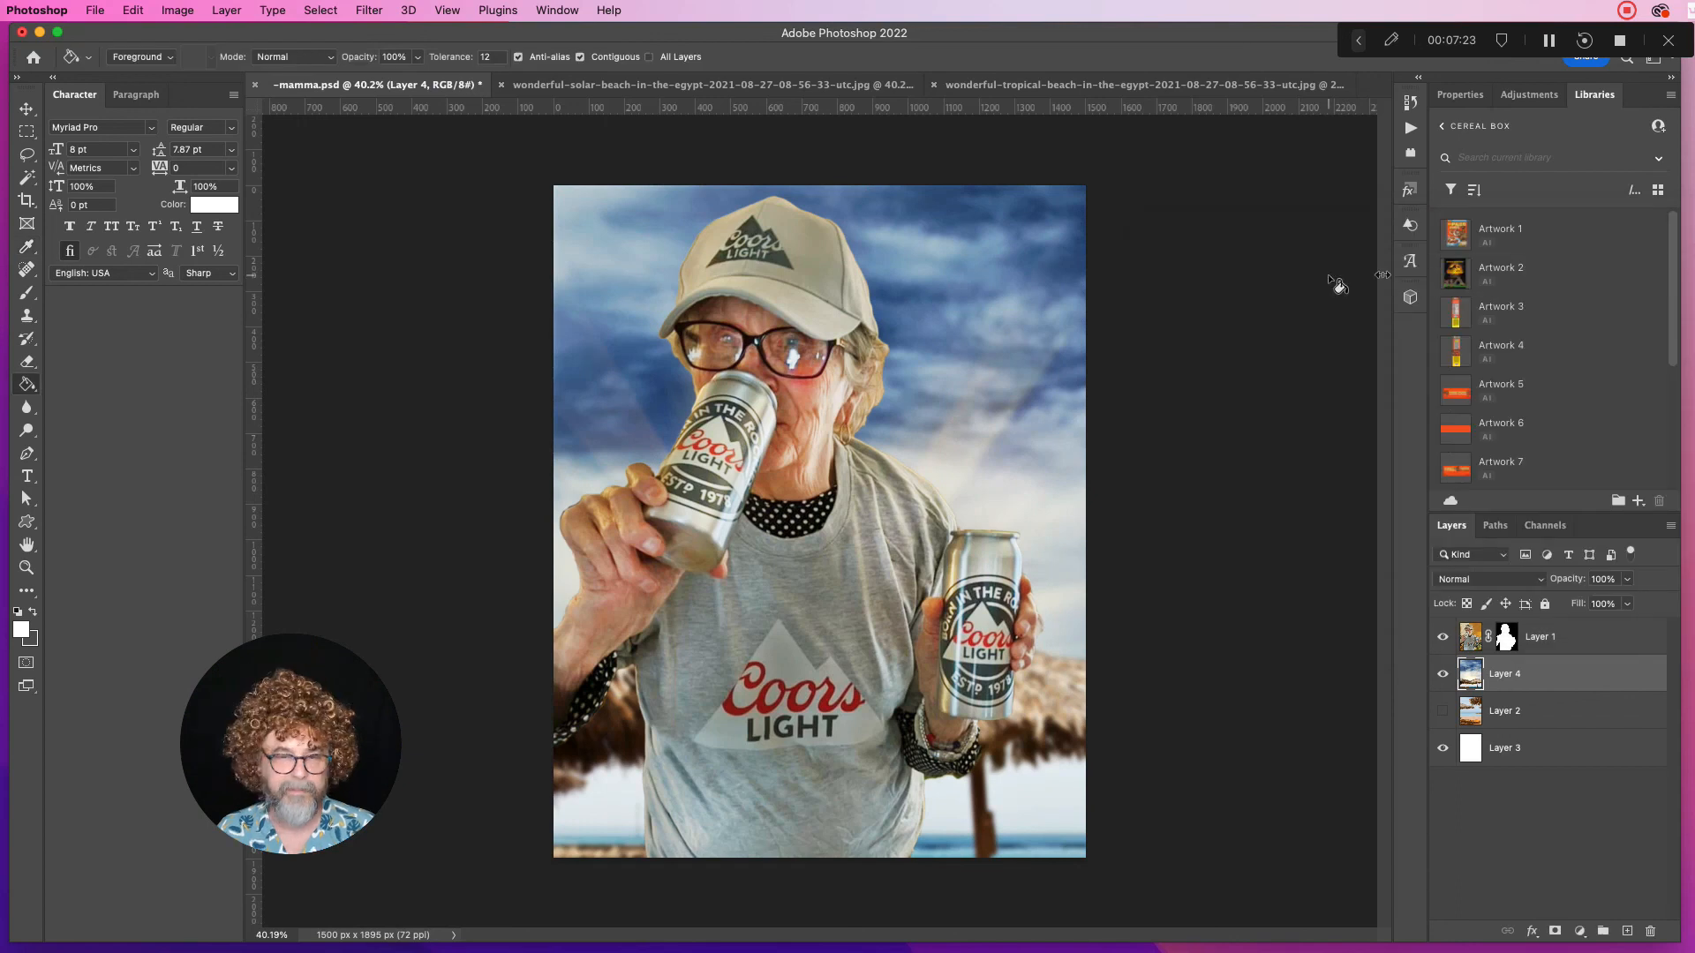